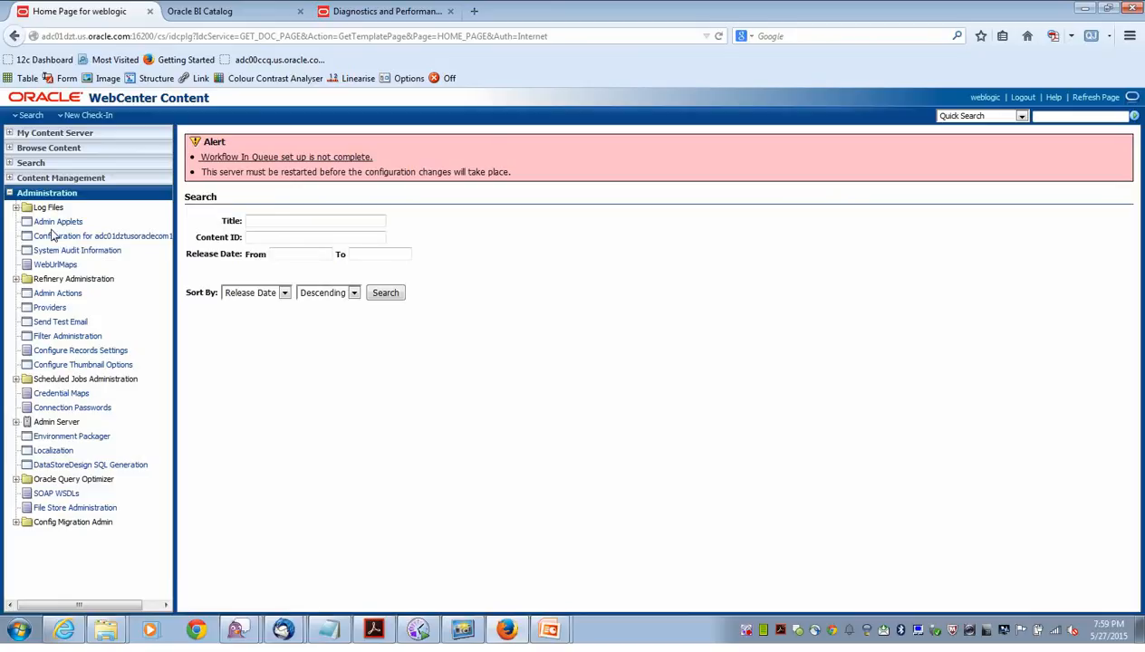
Launch Configuration Manager from Admin Applets, widen the Name column, and select CustomerDemoName.
click(54, 221)
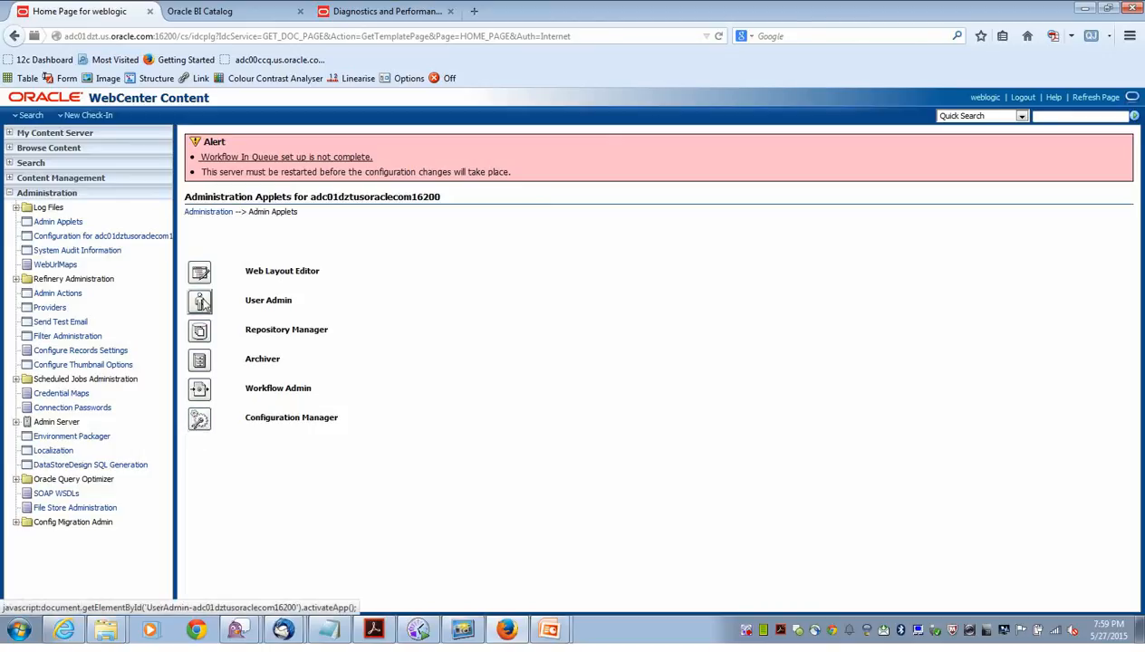
click(198, 422)
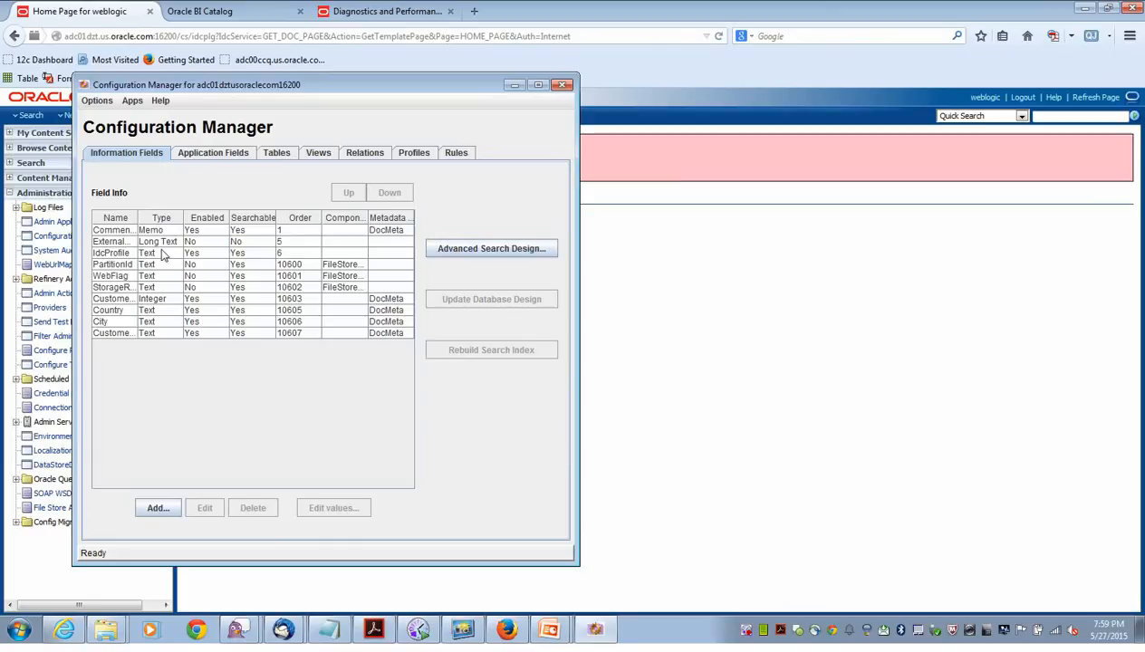
drag(136, 223, 194, 223)
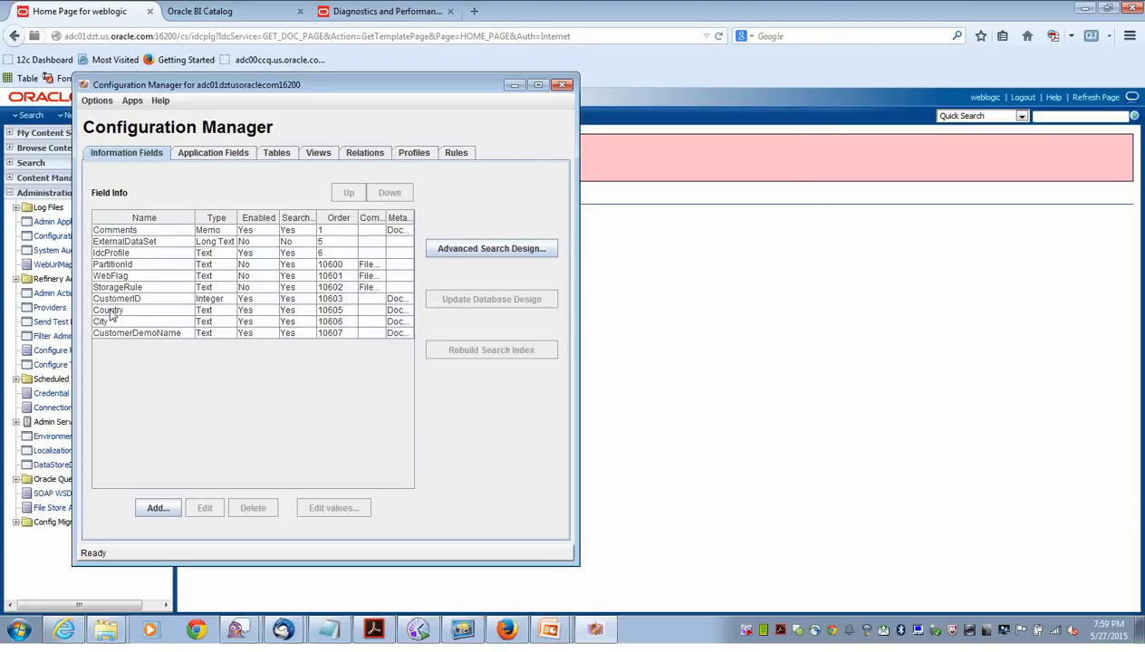
click(120, 336)
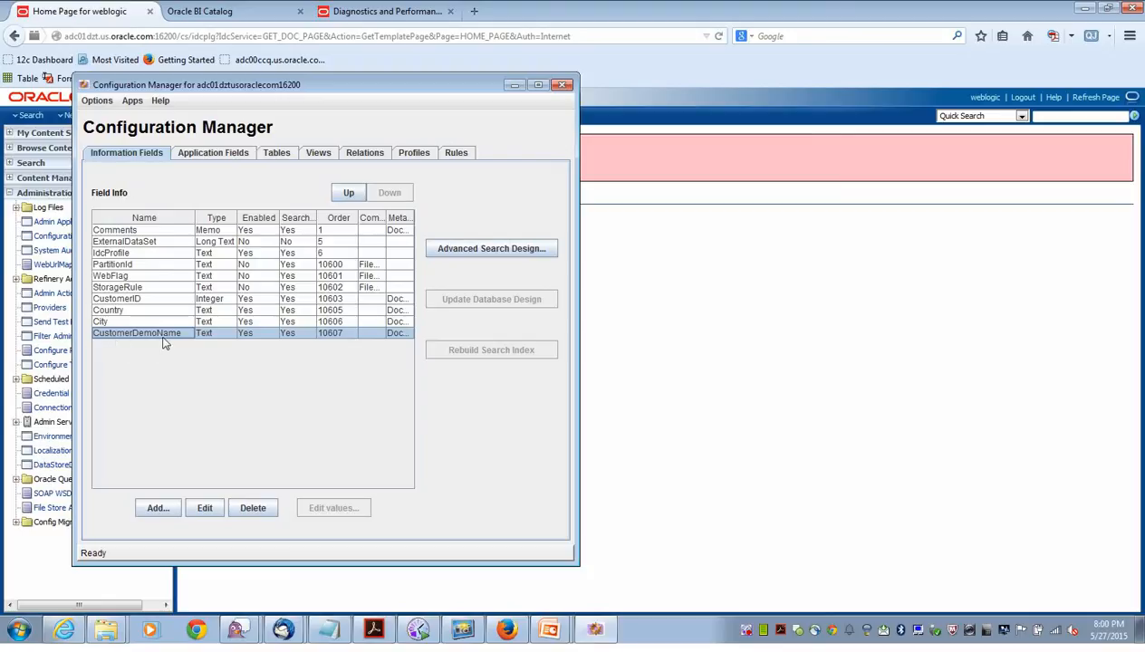
click(157, 508)
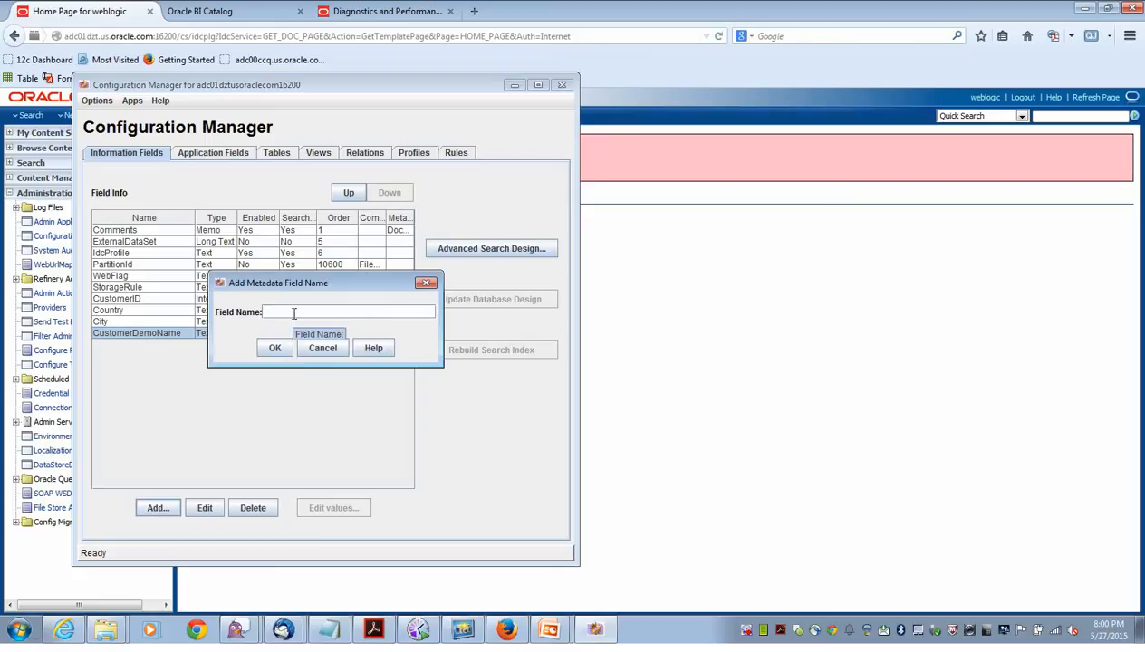
Create the CustomerName metadata field as type Text with Indexed kept on, order 10608.
text(CustomerName)
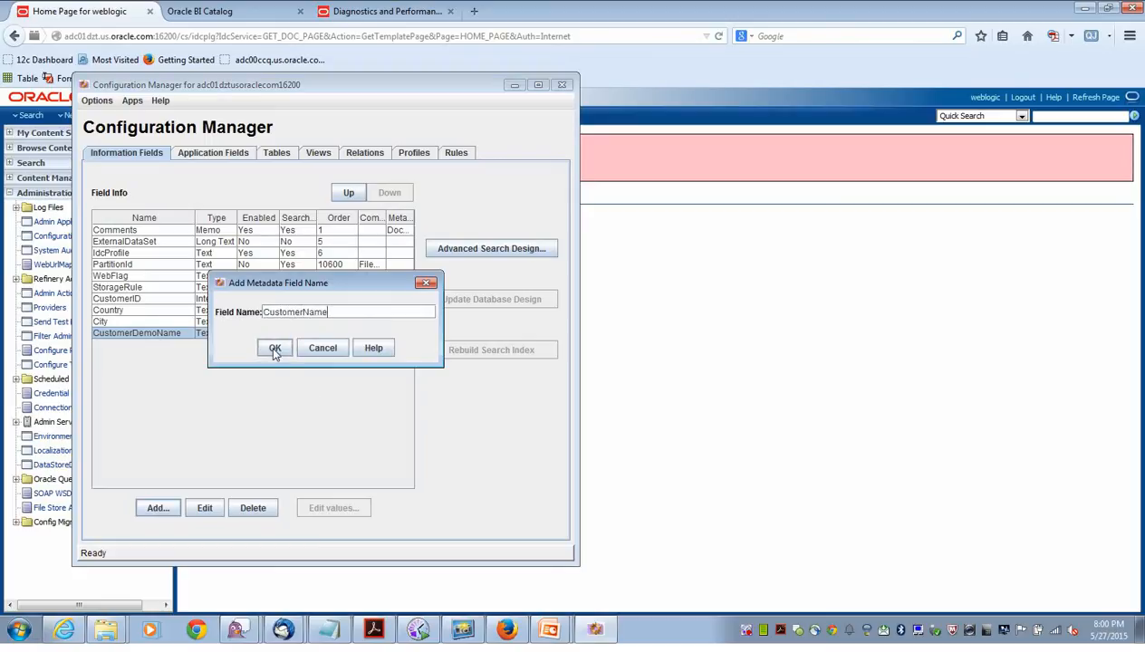
click(274, 350)
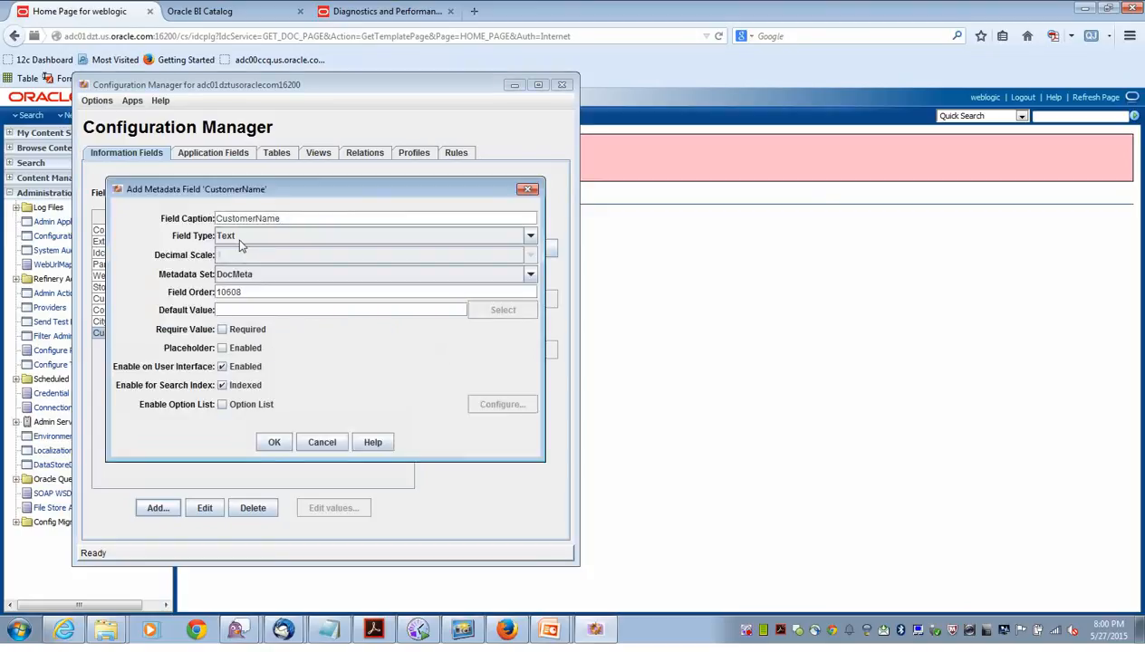
click(240, 237)
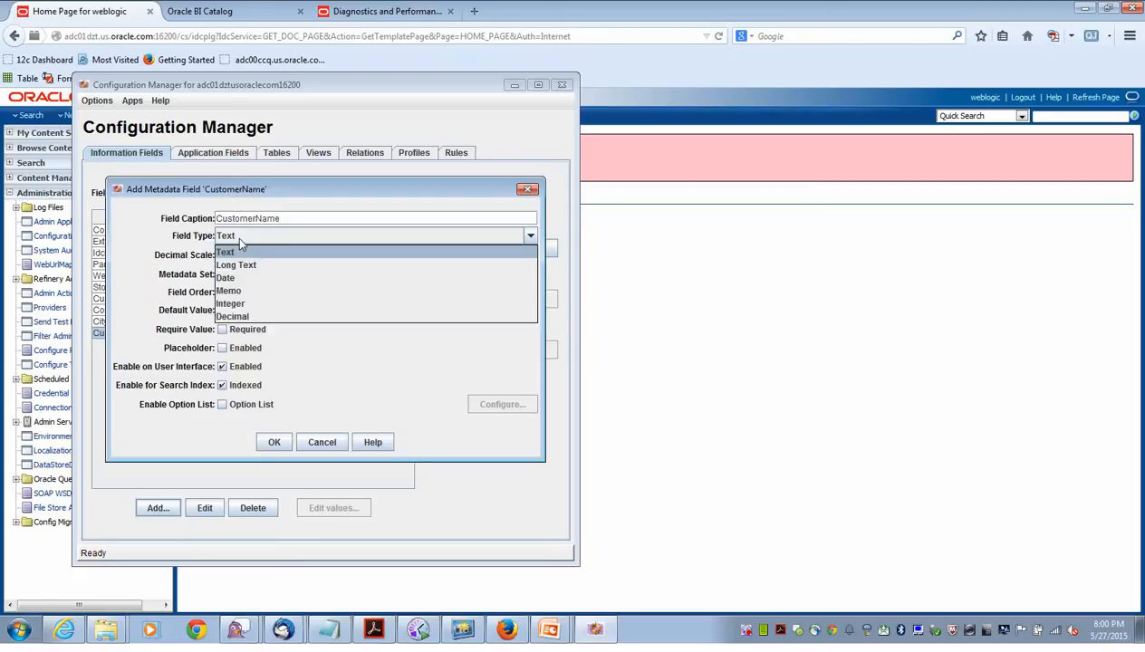
click(203, 241)
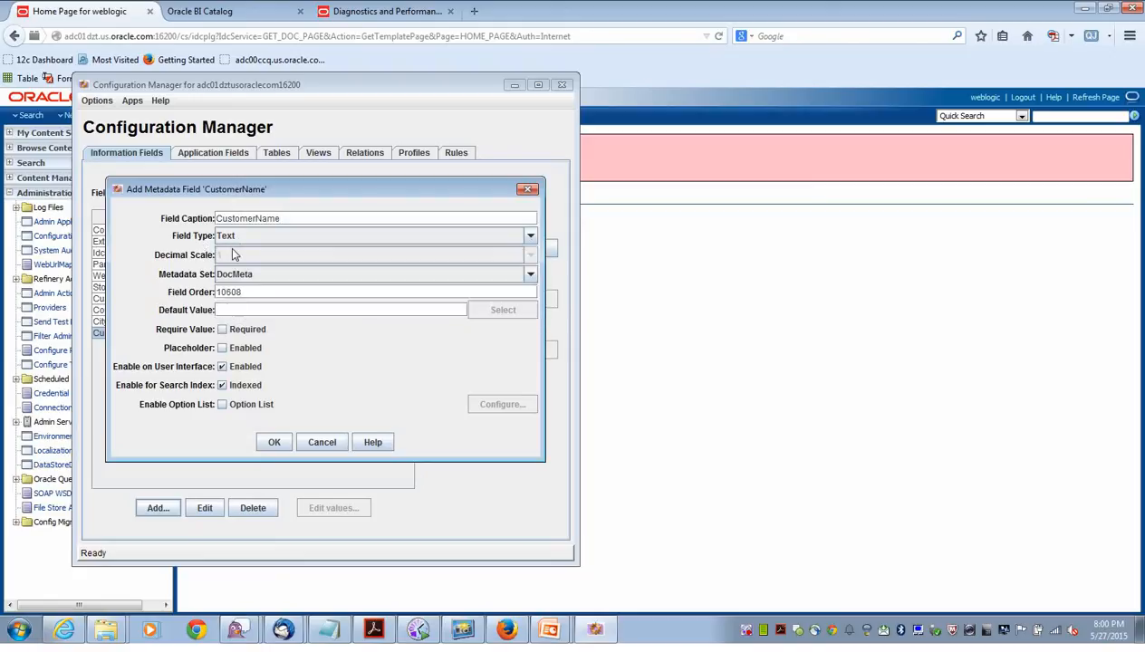
click(222, 385)
click(222, 385)
click(274, 443)
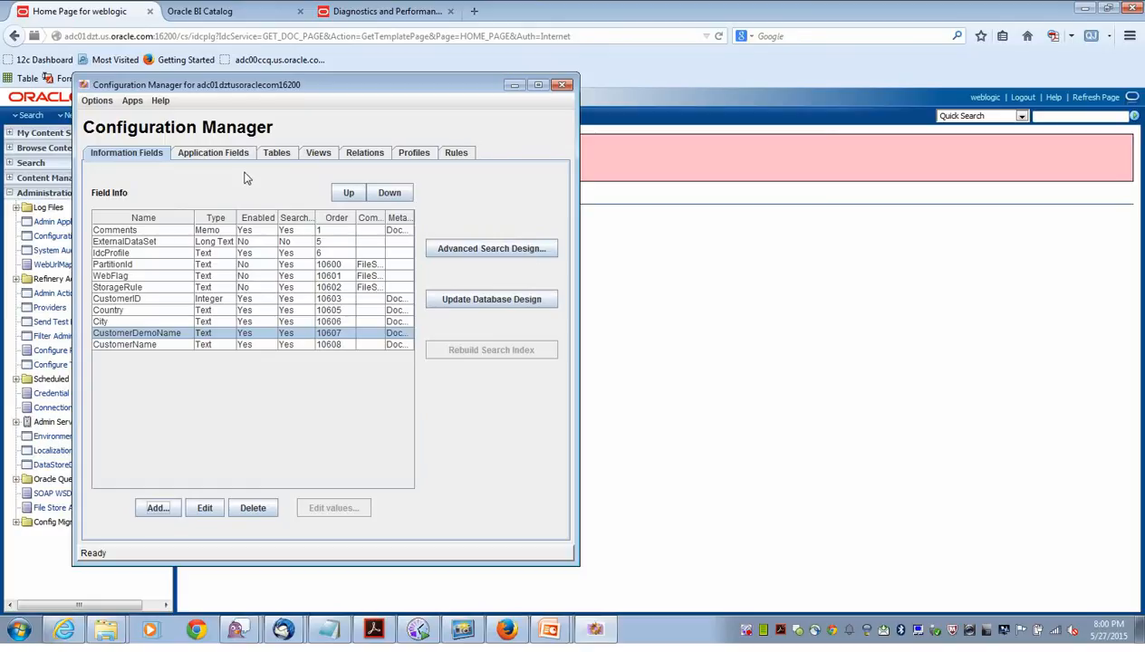
Add a rule named WCCDemoRule with the description 'Rule for Demo'.
click(453, 154)
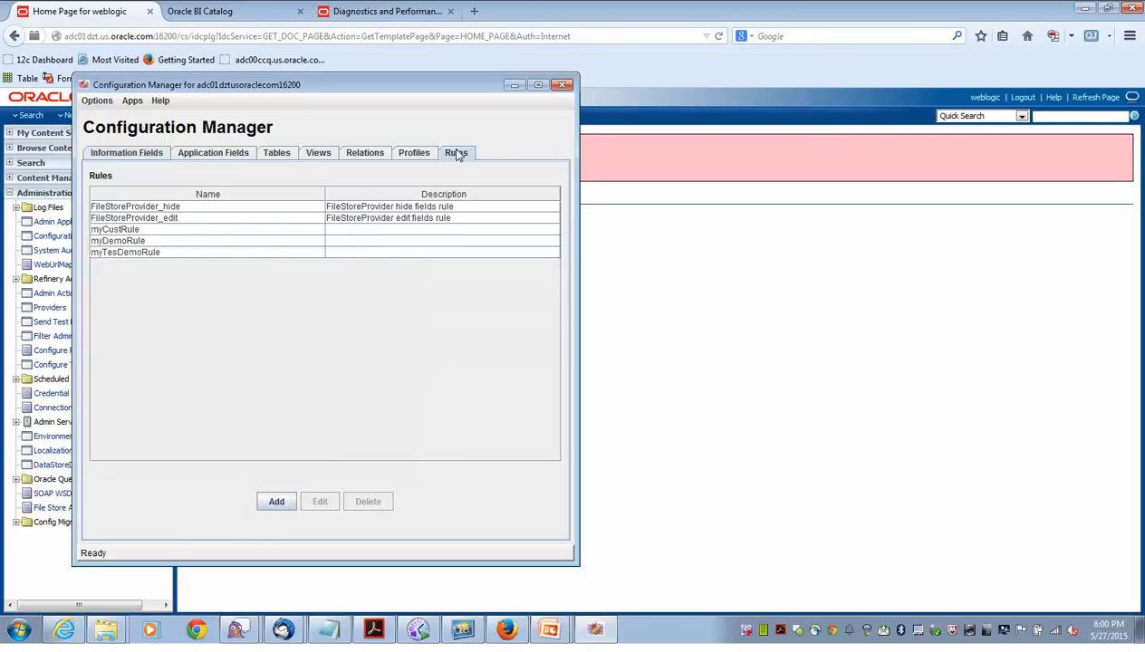
click(277, 501)
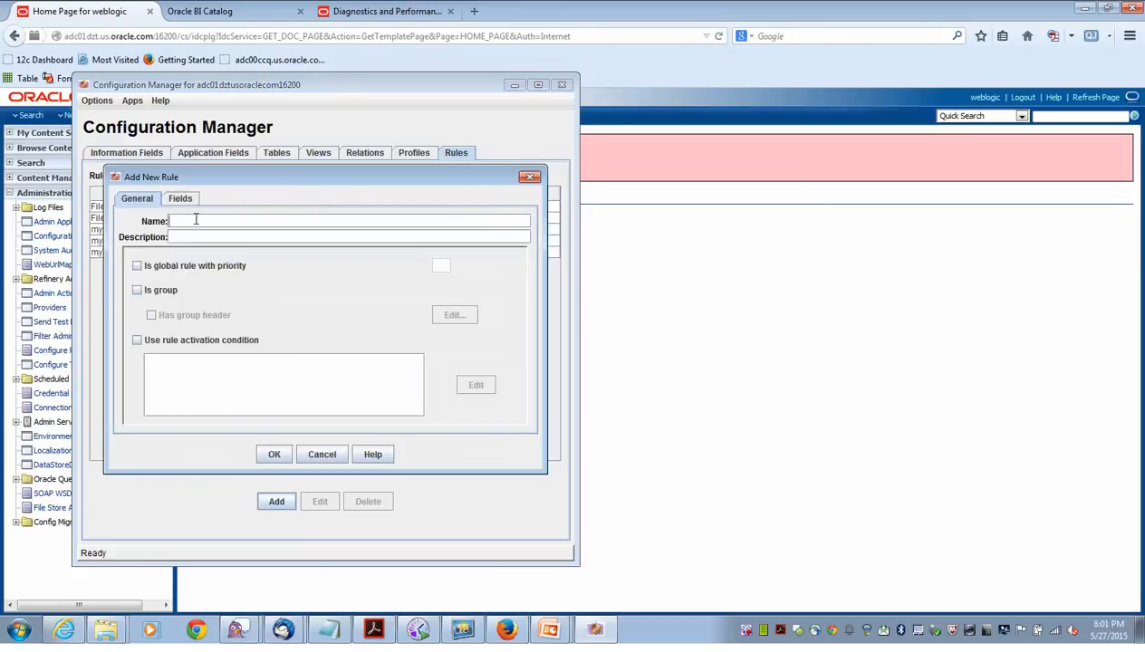
text(WCCDem)
click(212, 234)
text(Rule for Demo)
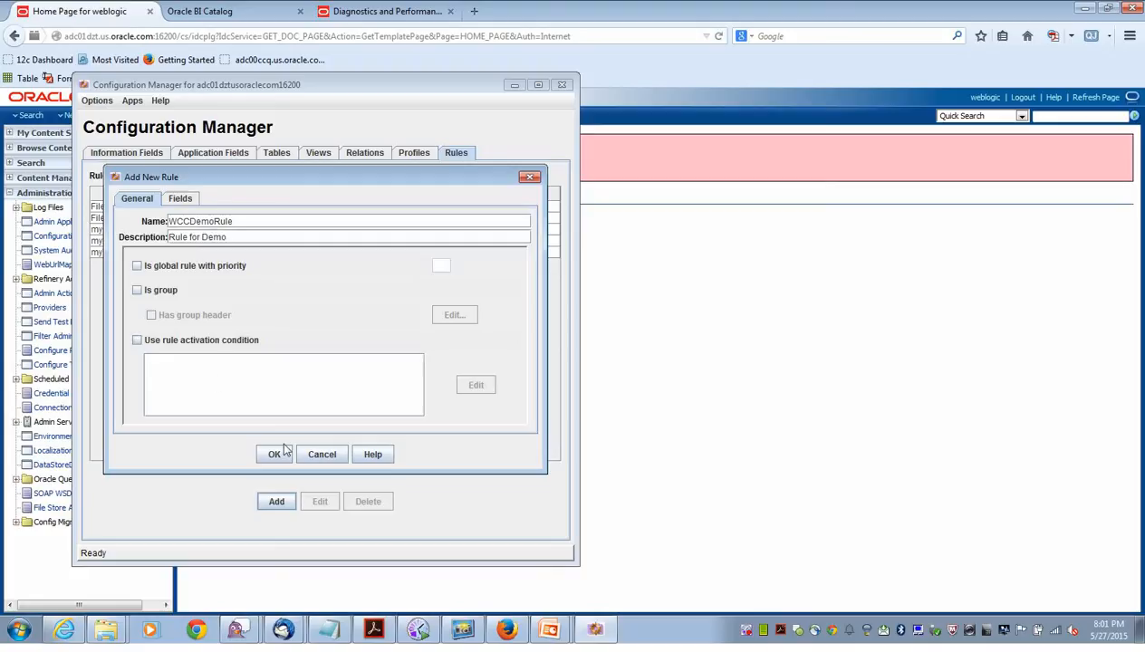
click(180, 198)
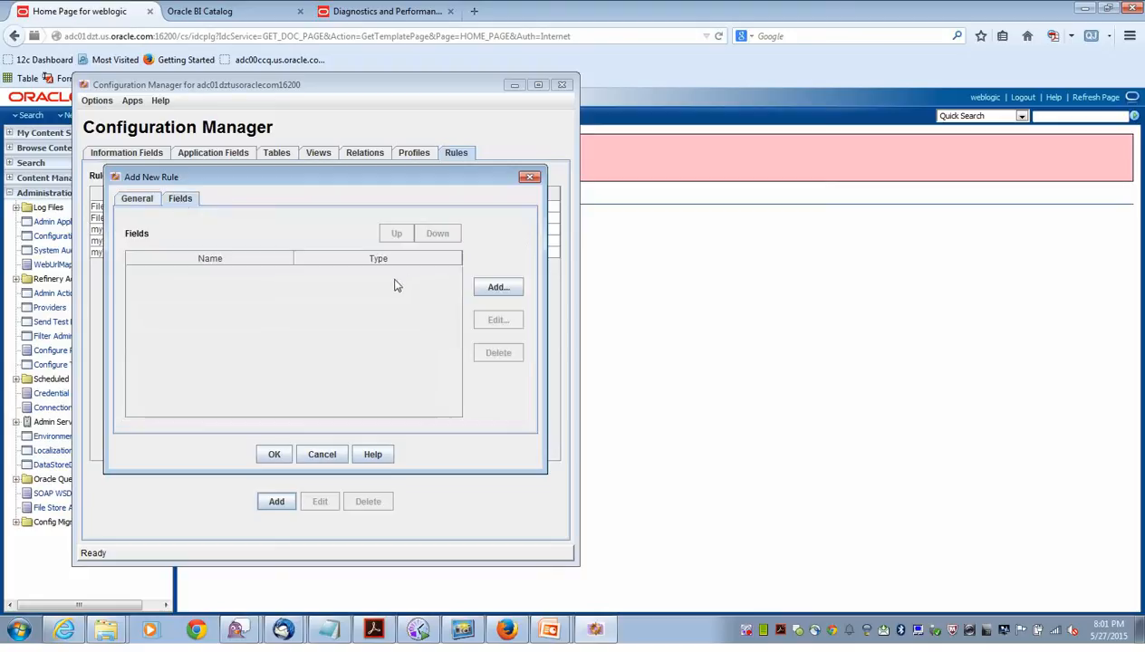
Add xCustomerID to WCCDemoRule as a required field with a required message.
click(489, 288)
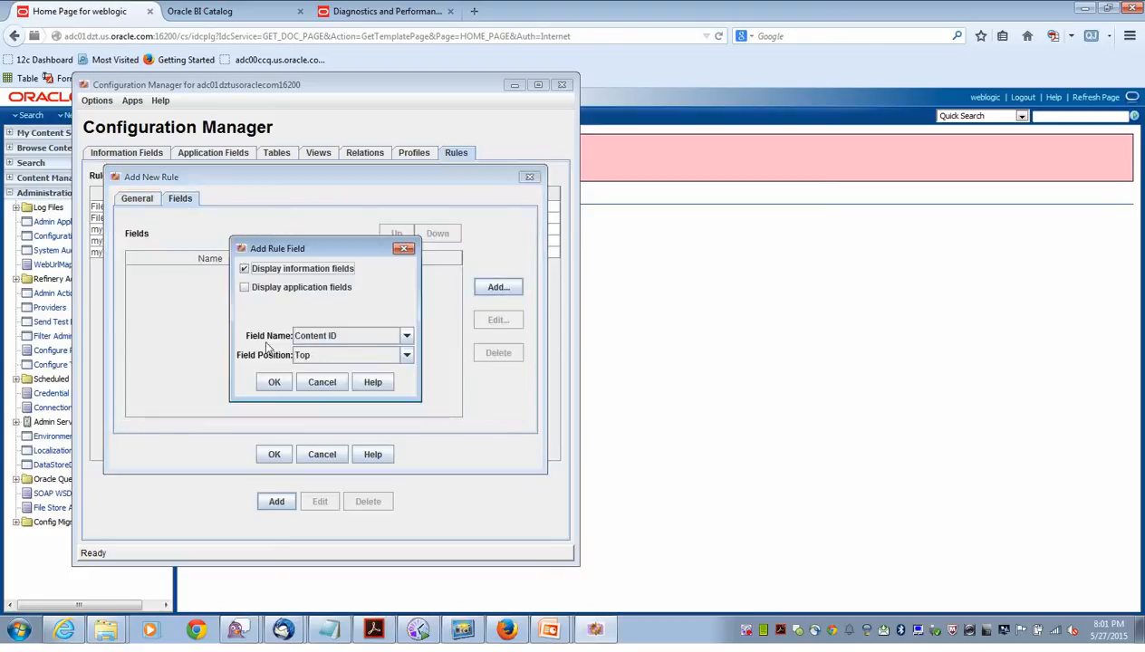
click(405, 336)
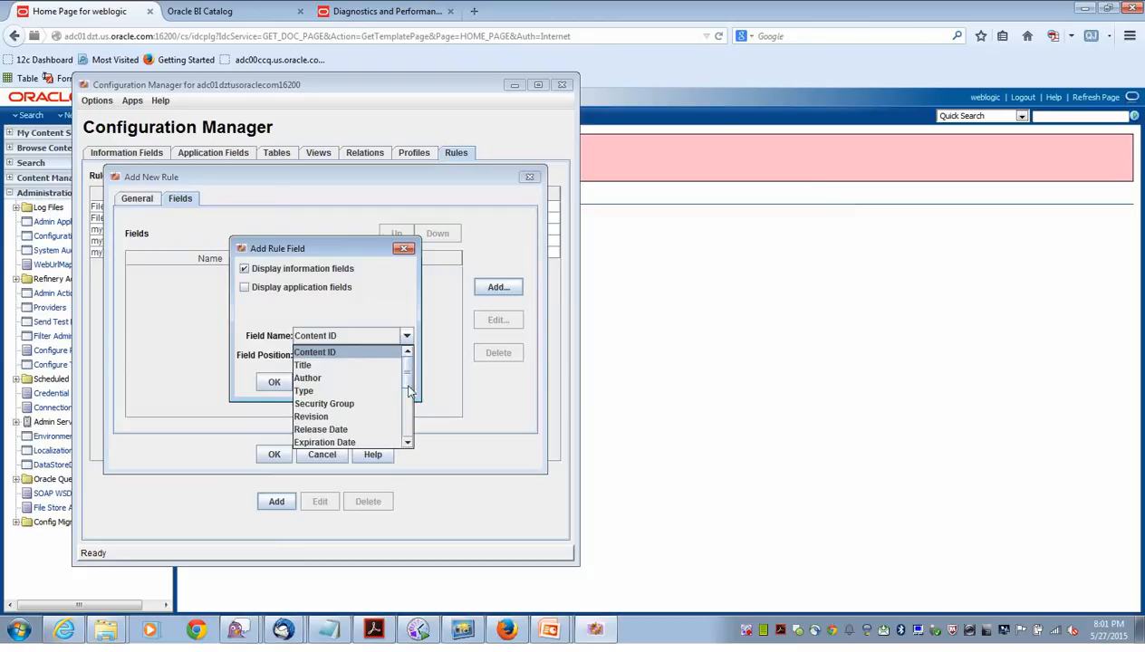
drag(408, 384, 407, 430)
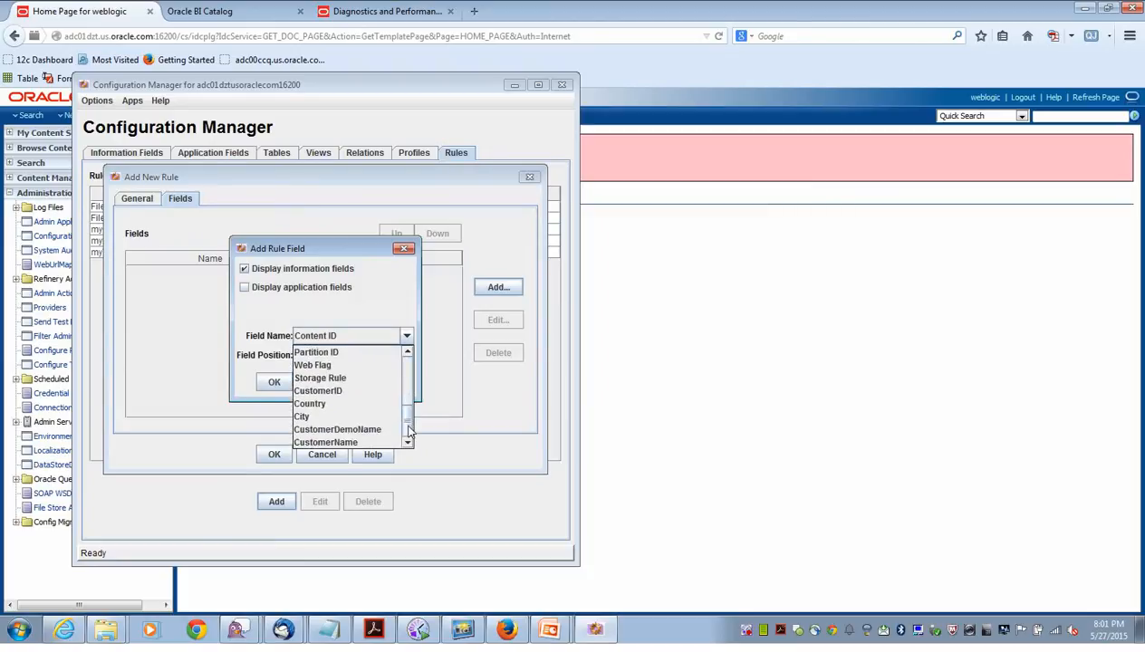
click(362, 399)
click(267, 385)
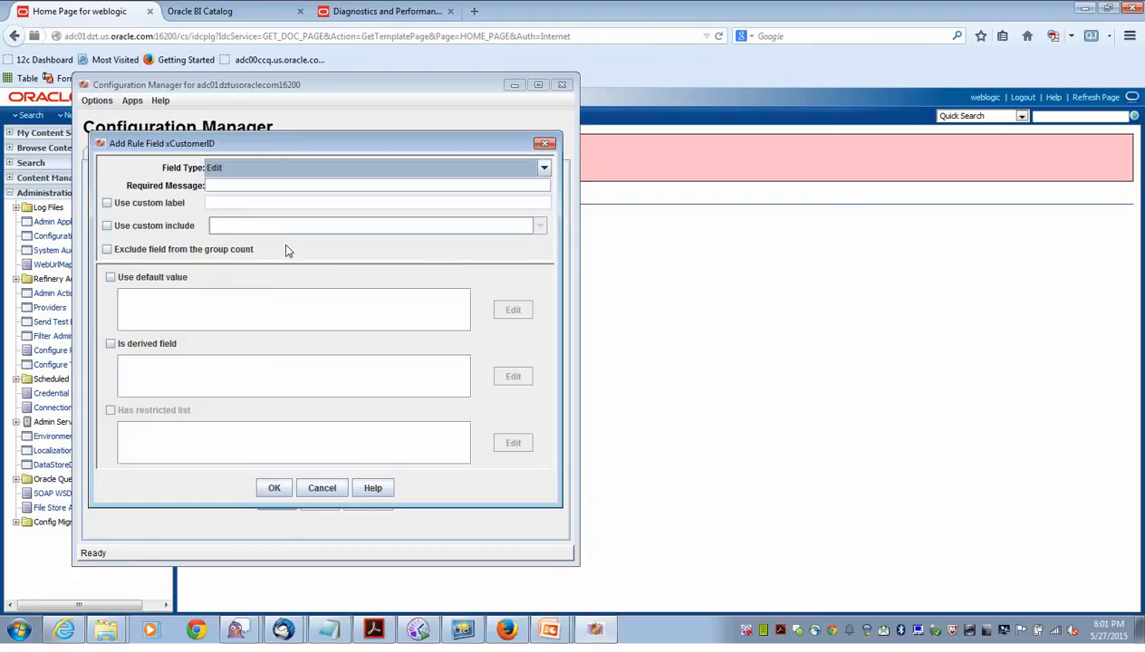
click(247, 187)
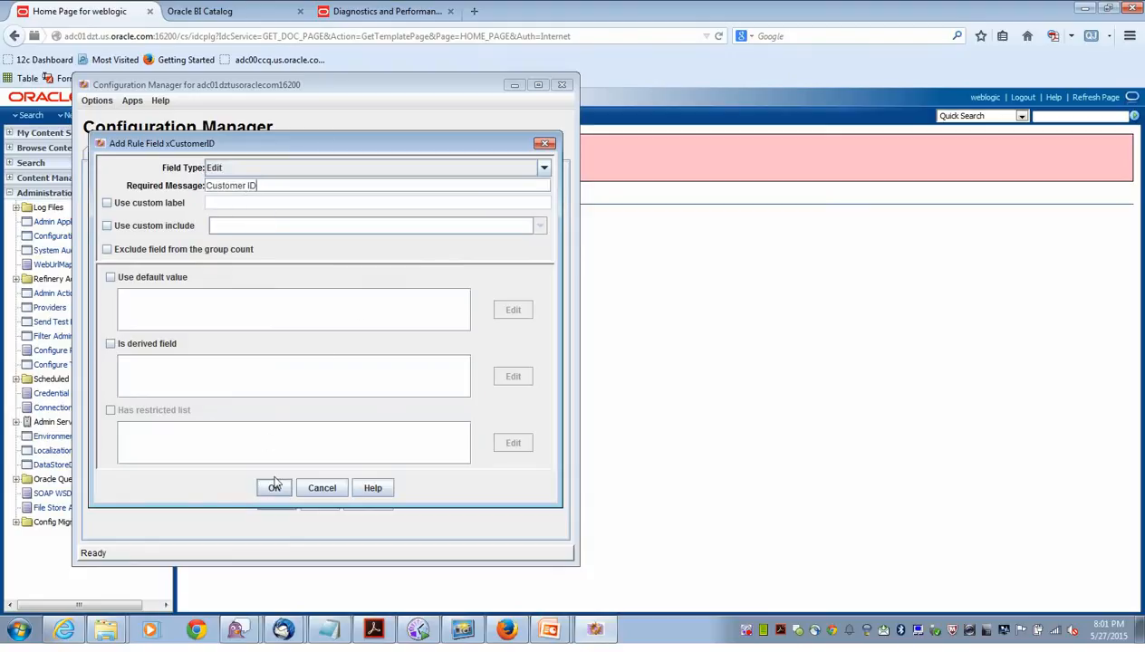
click(381, 168)
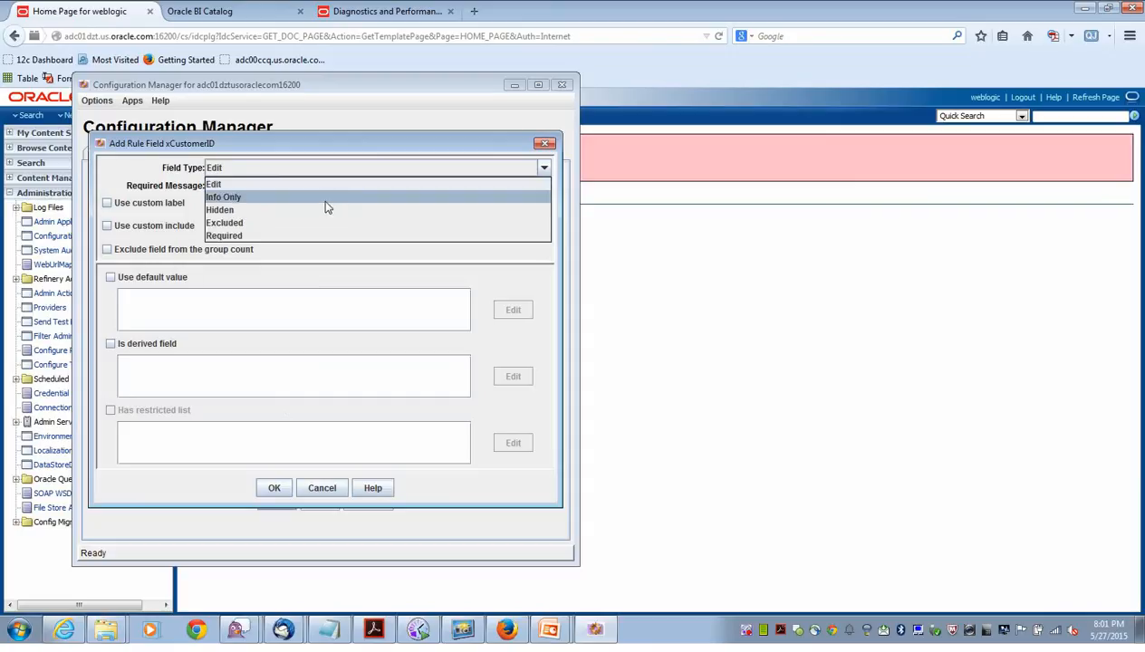
click(314, 235)
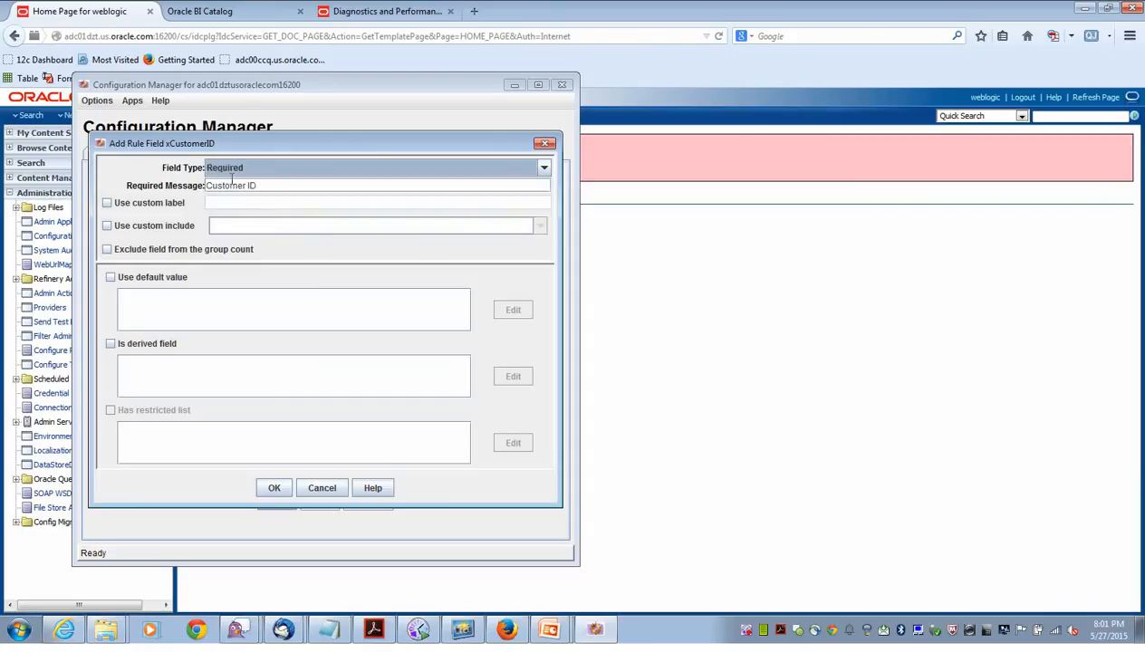
click(277, 490)
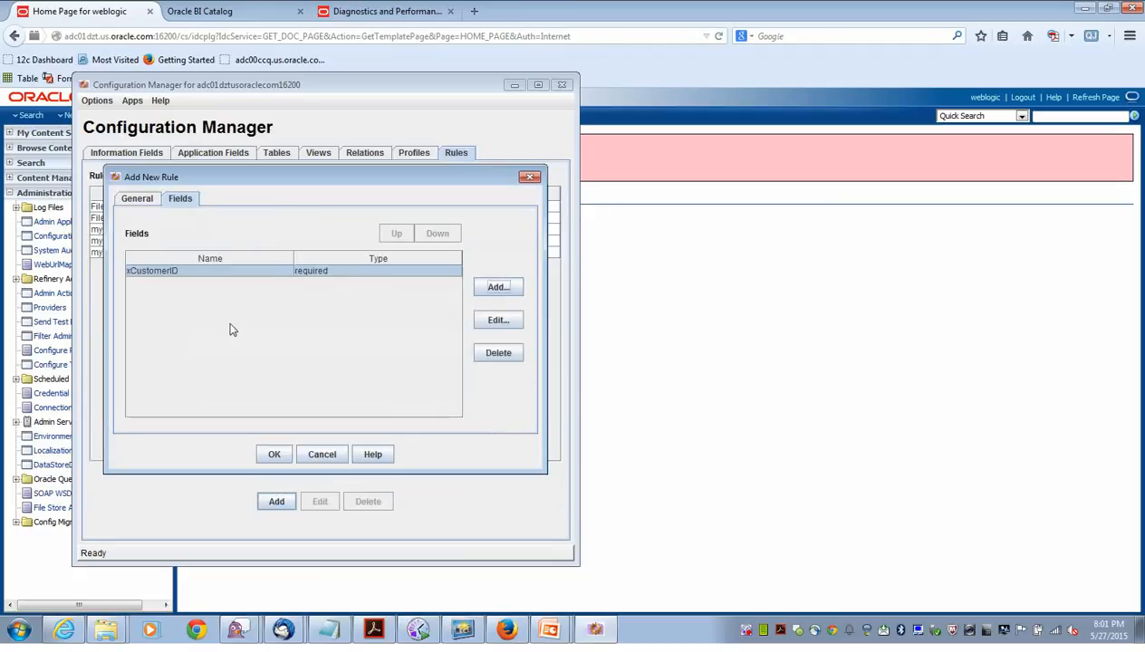
Add xCustomerName to the rule as an edit field with a 'Custo' required message.
click(496, 288)
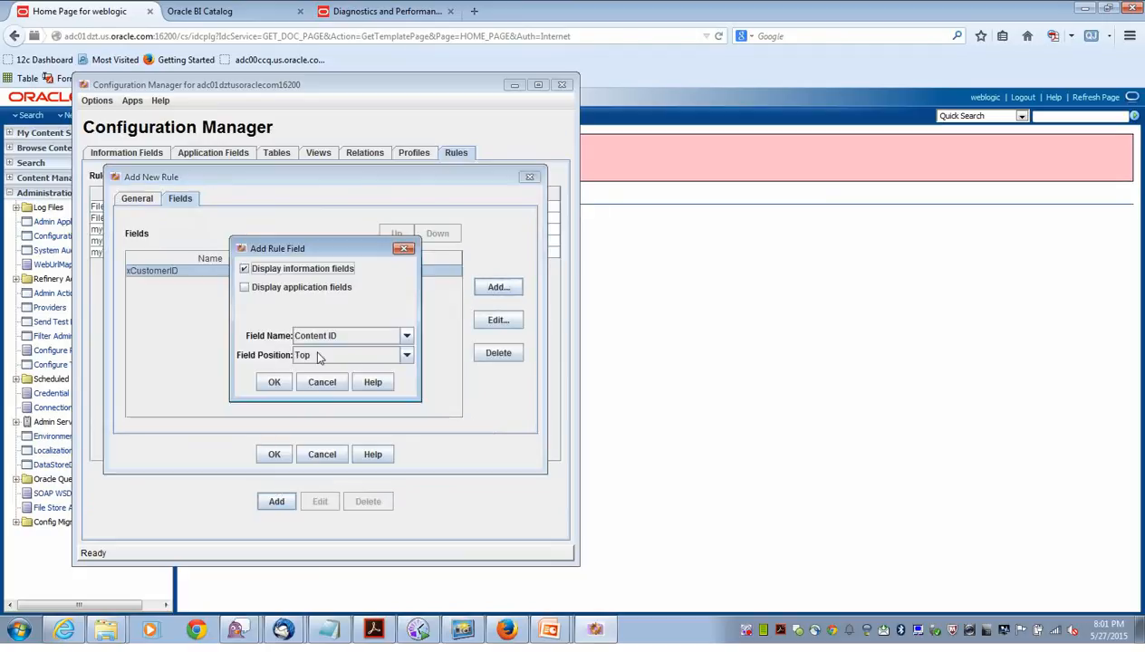
click(399, 336)
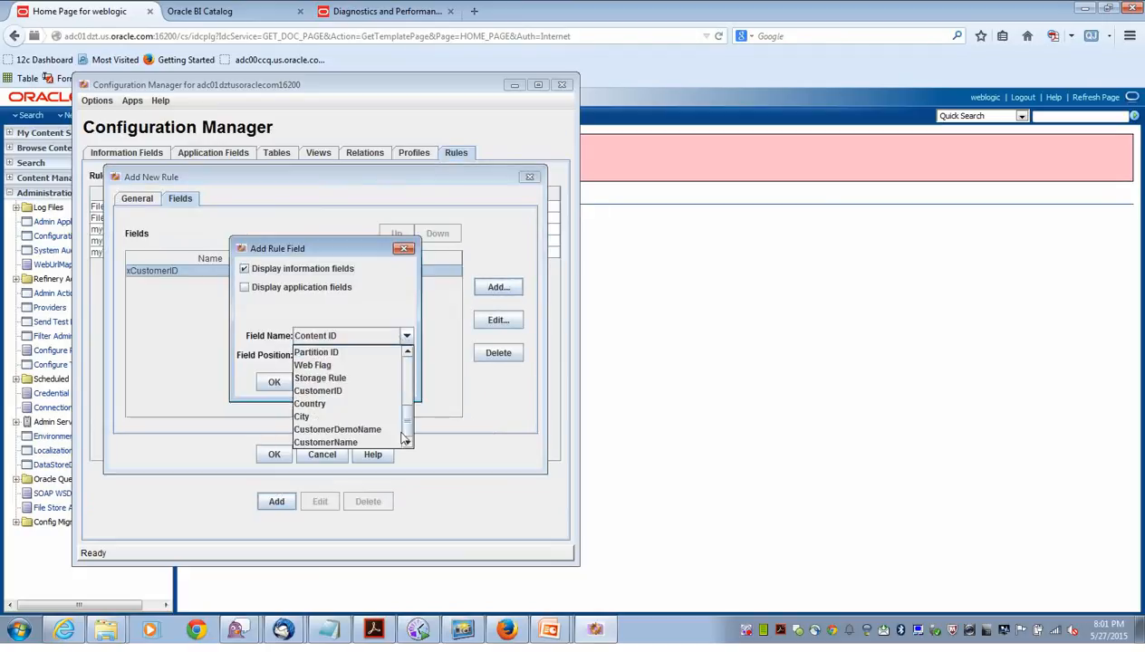
scroll(363, 398, down, 5)
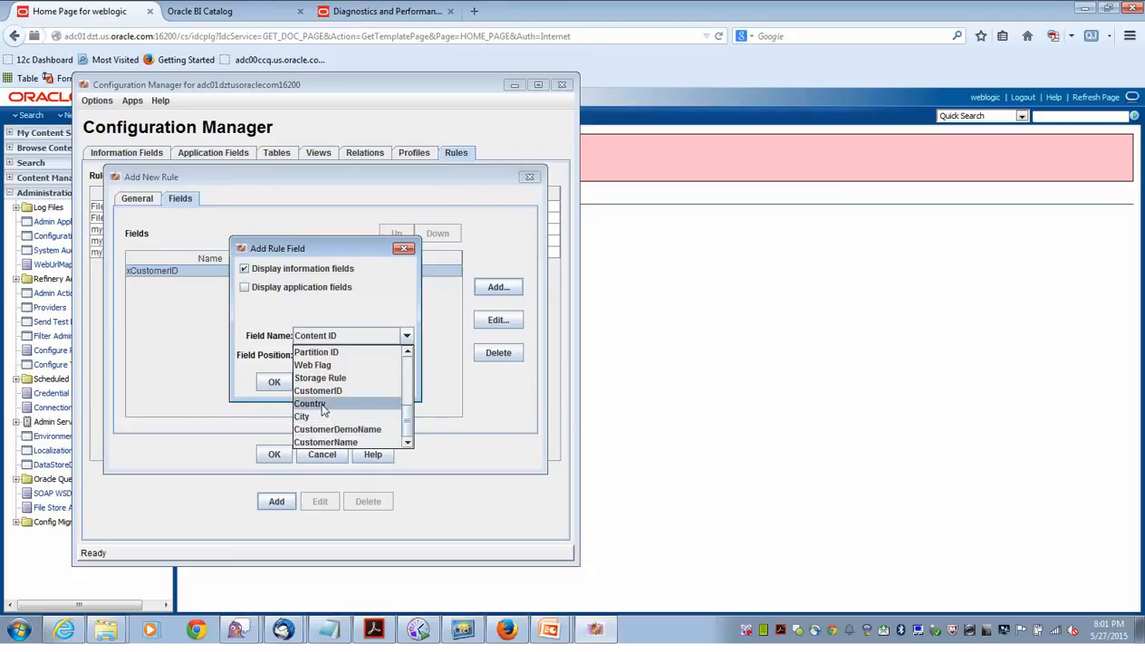
click(324, 442)
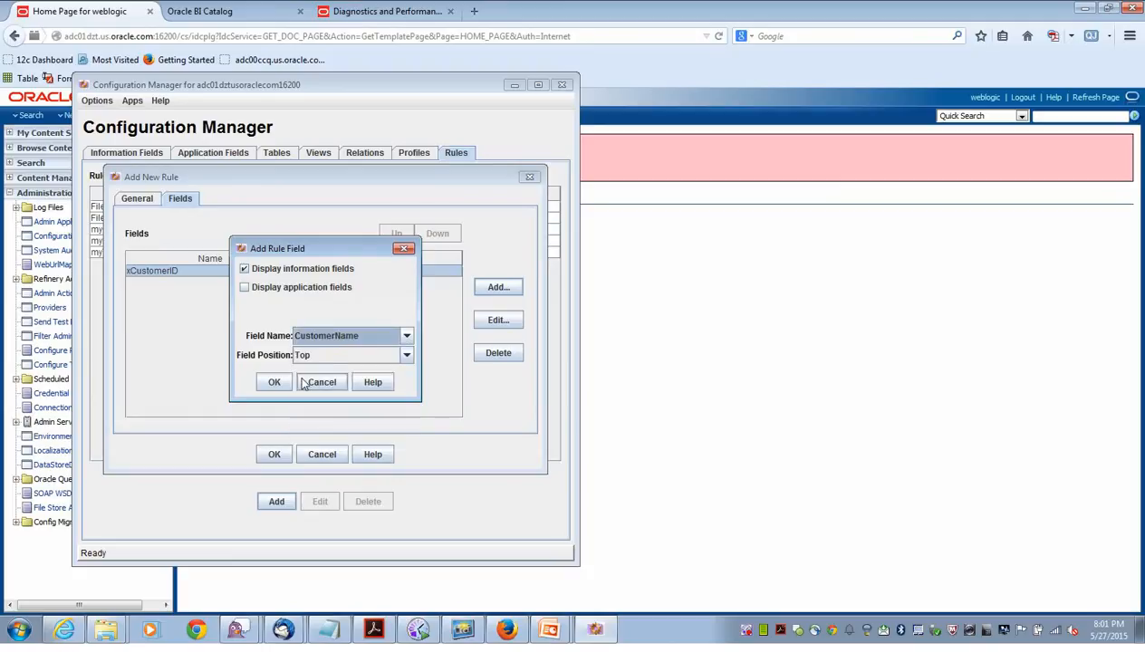
click(274, 383)
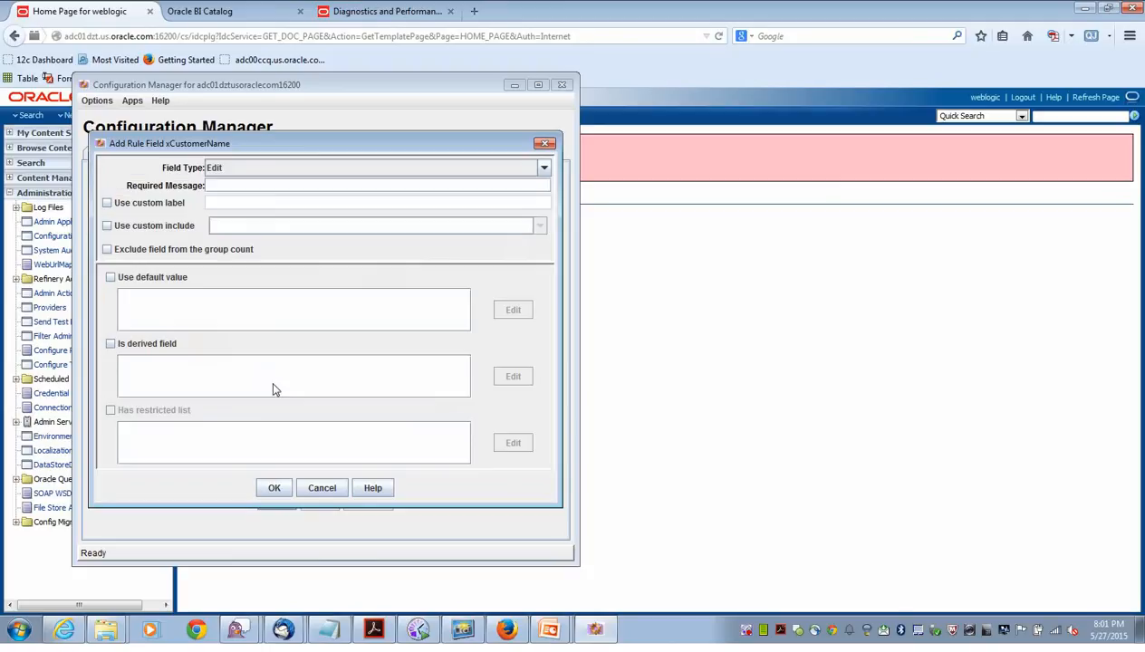
click(220, 185)
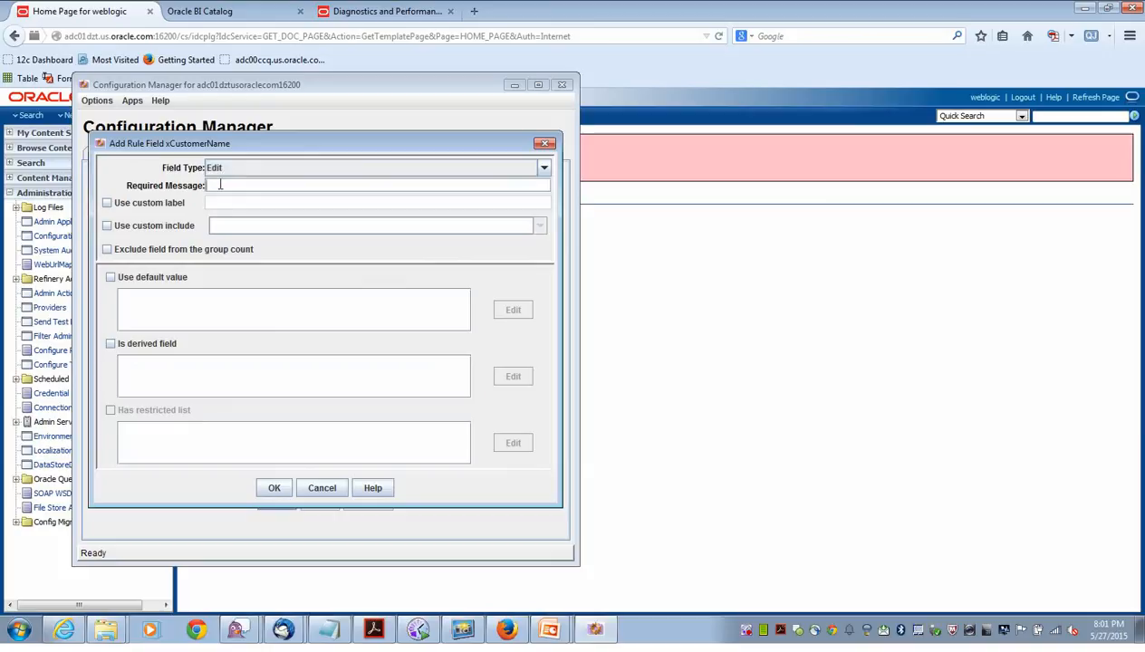
text(Customer Name)
click(277, 486)
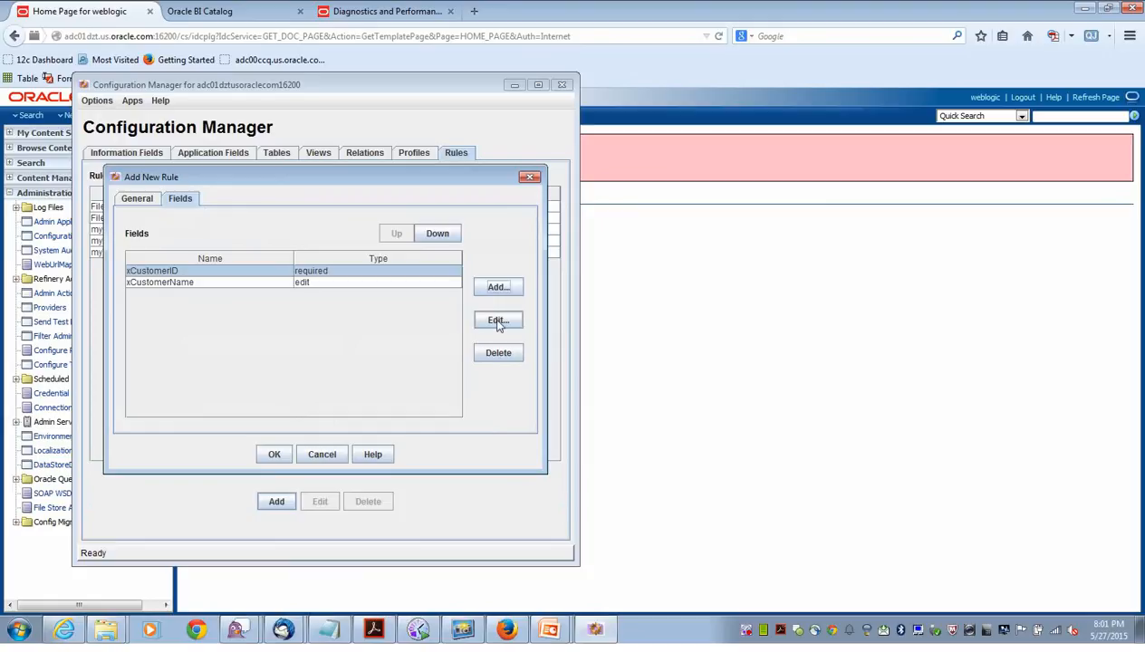
Add xCity as an edit field, then save WCCDemoRule with its three fields.
click(492, 290)
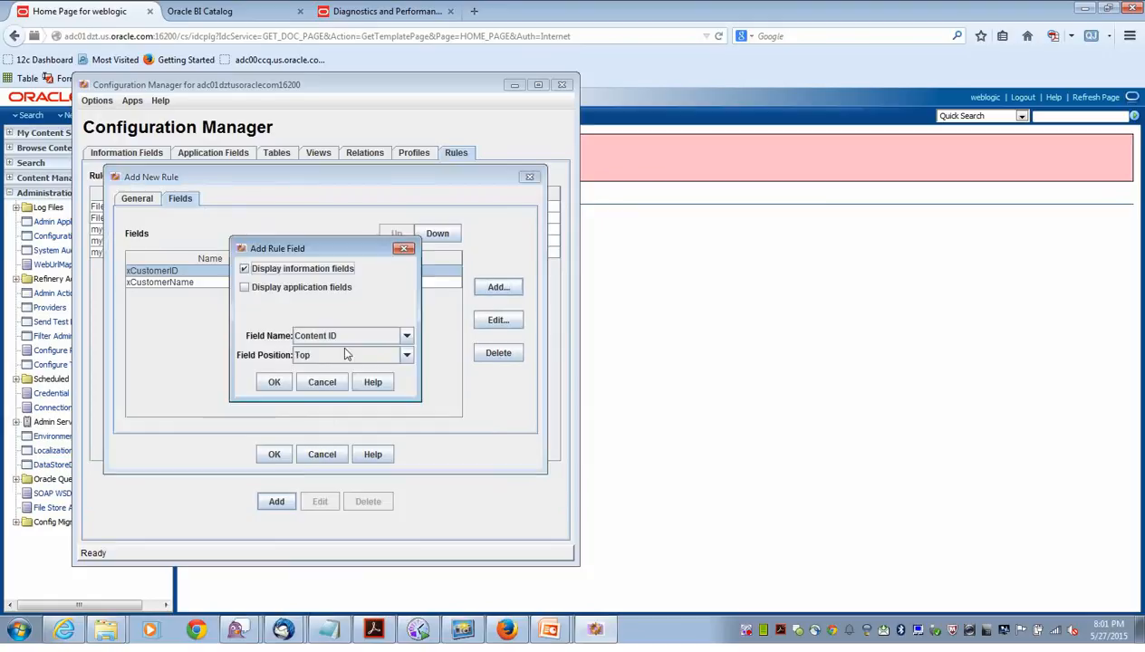
click(392, 341)
scroll(369, 412, down, 5)
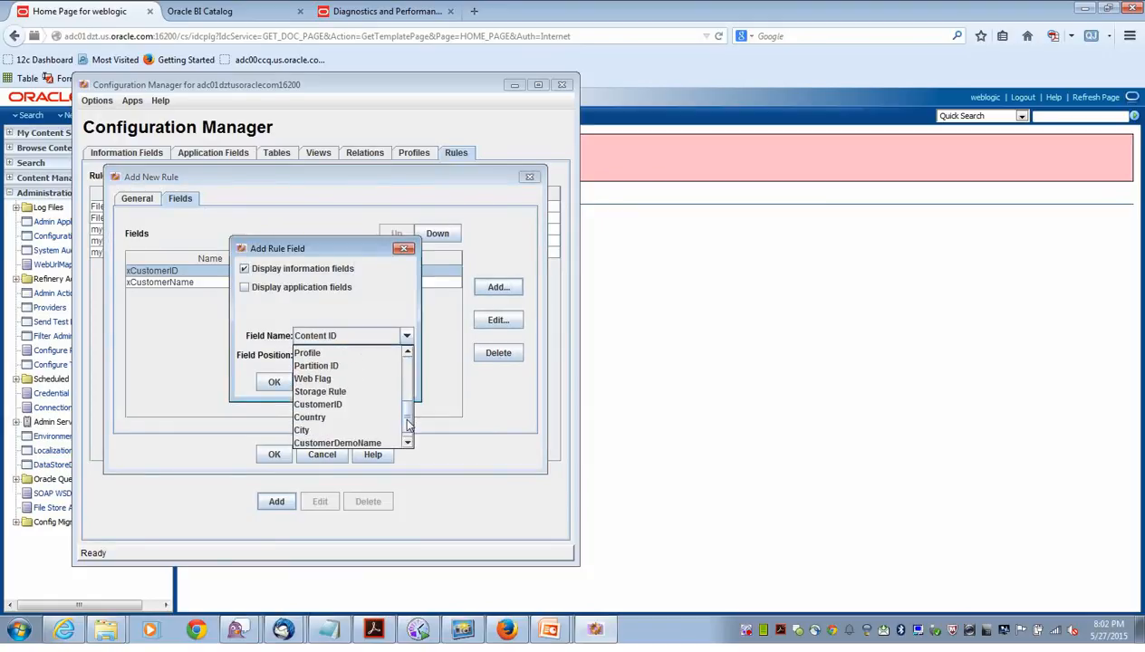
click(347, 417)
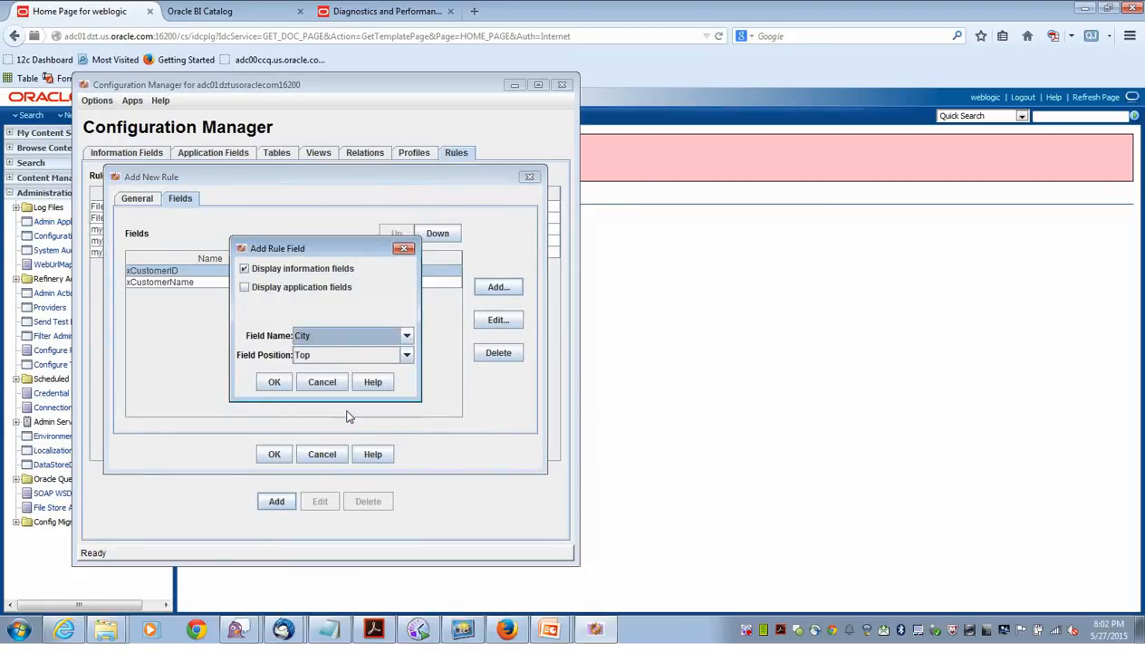
click(275, 381)
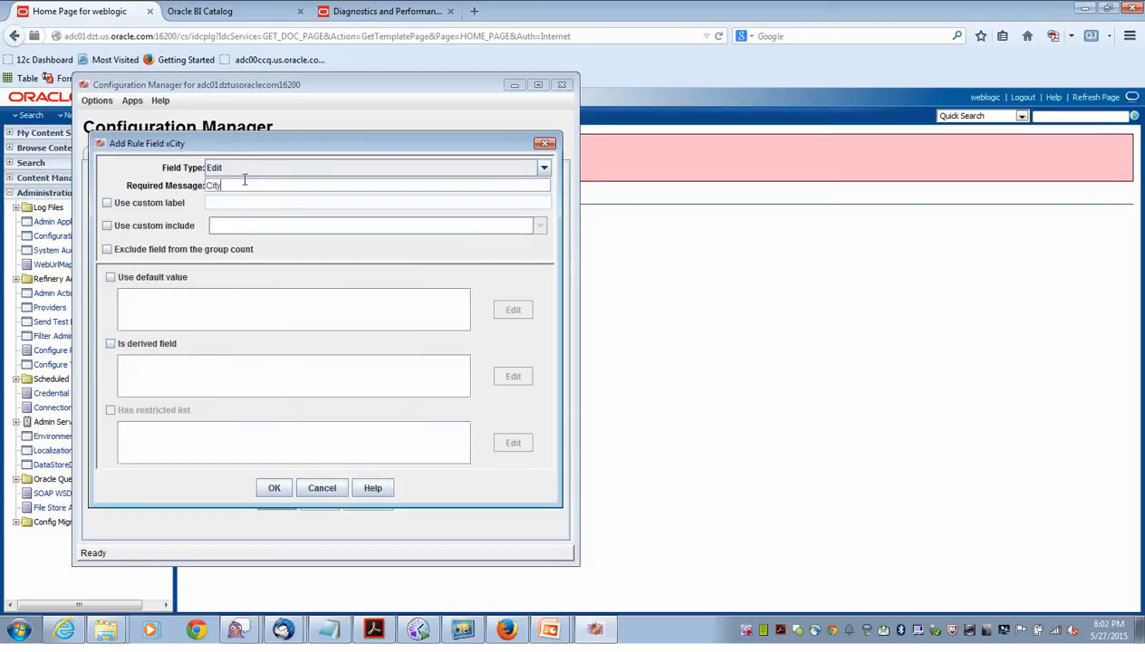
click(274, 487)
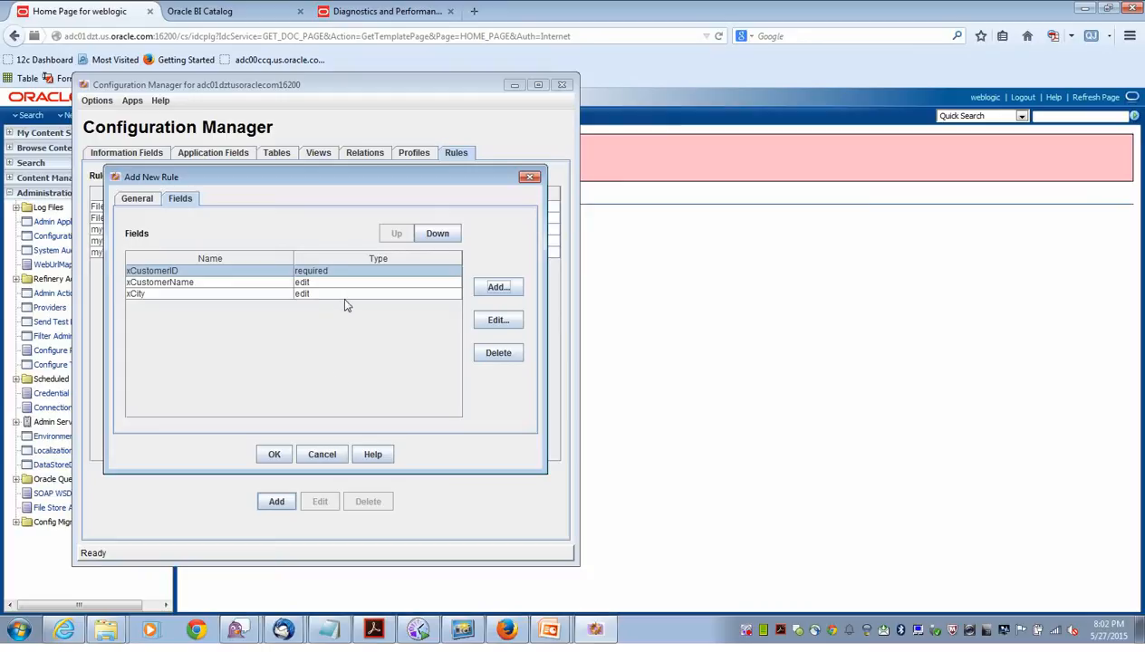
click(274, 455)
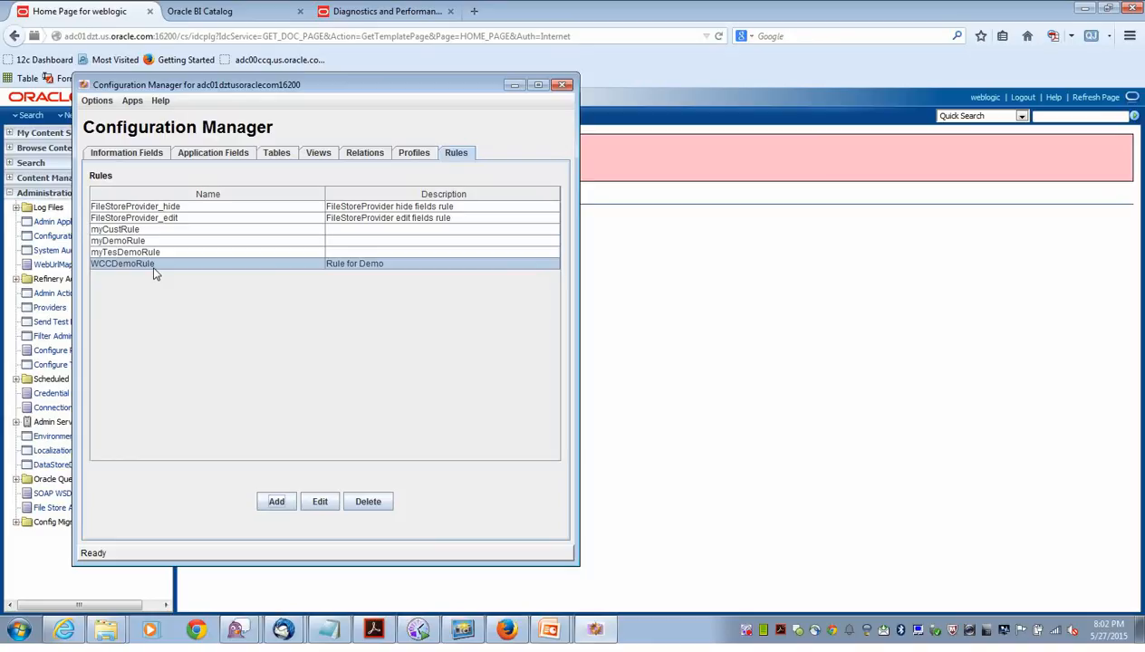
Add WCCDemoRule to MyDemoProfile and save the profile despite the trigger warning.
click(414, 153)
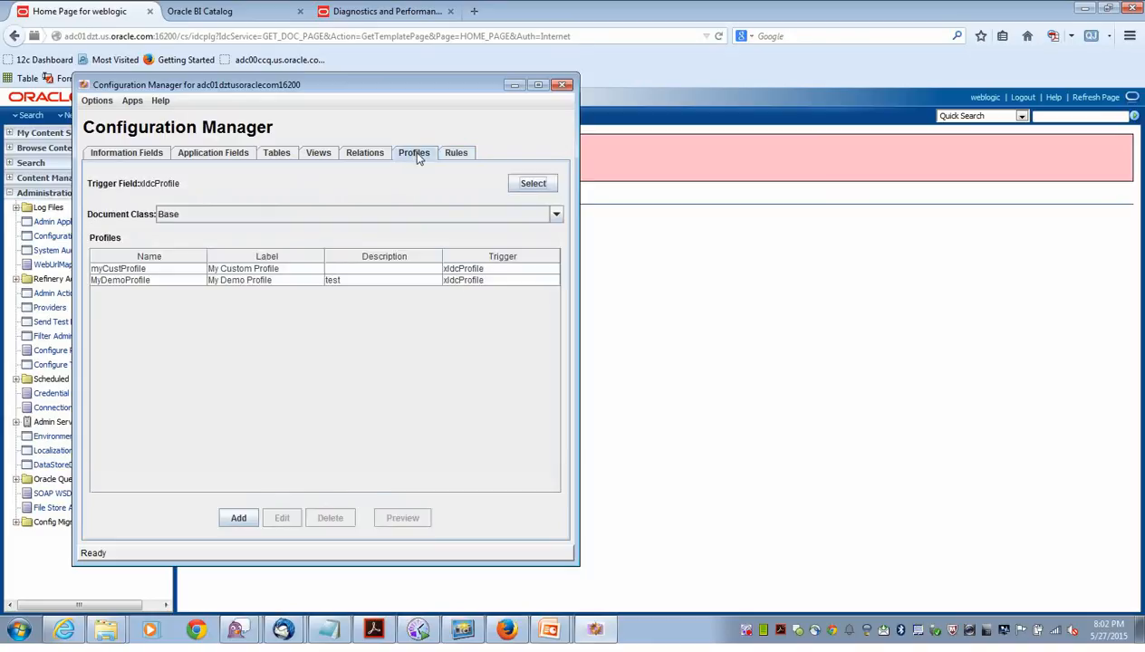
click(116, 283)
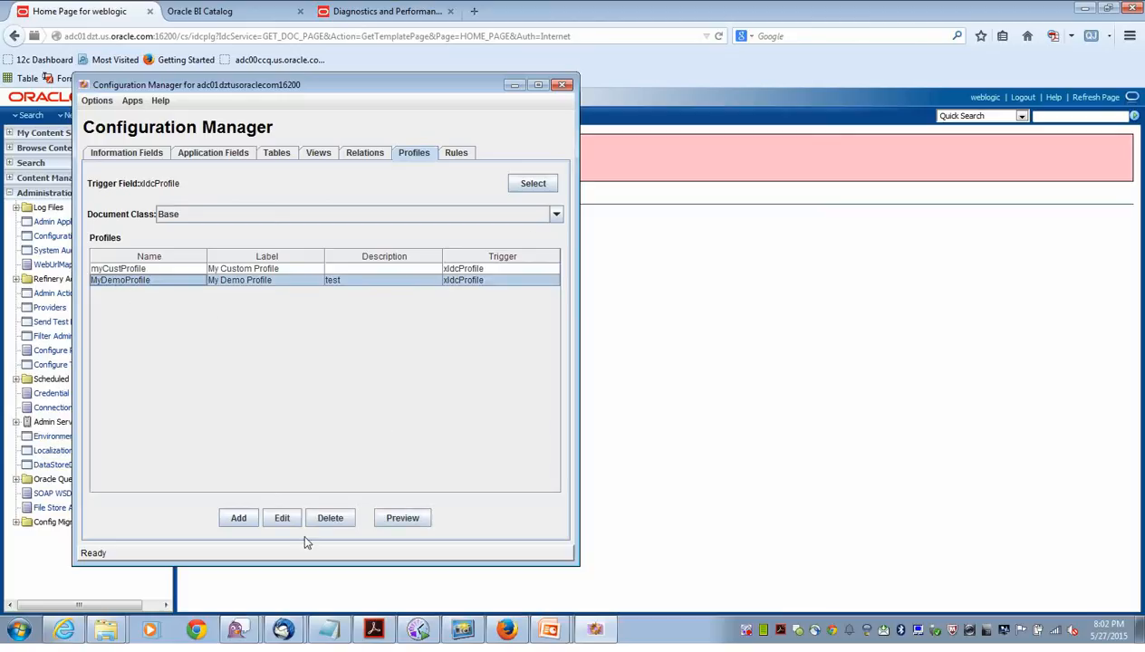
click(283, 522)
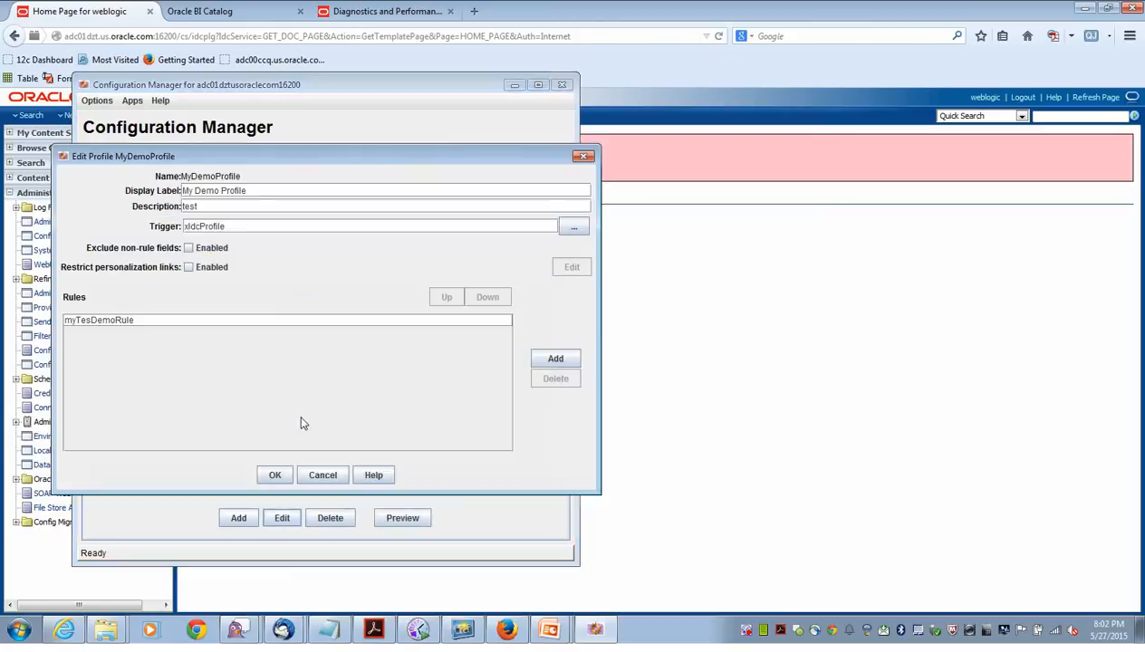
click(574, 360)
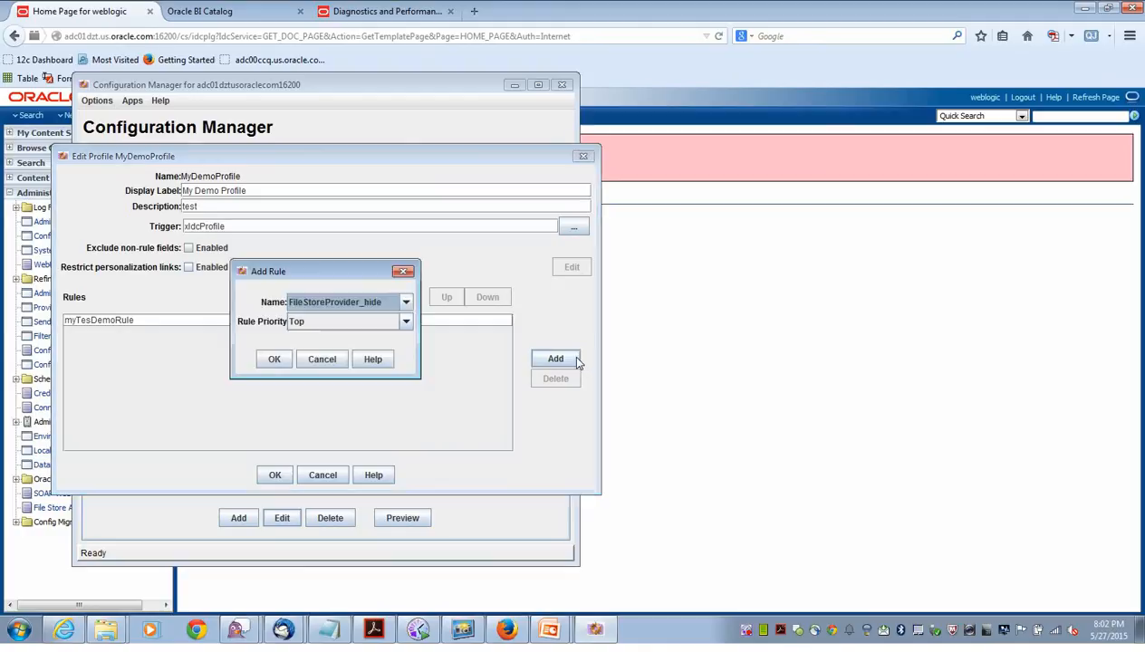
click(405, 305)
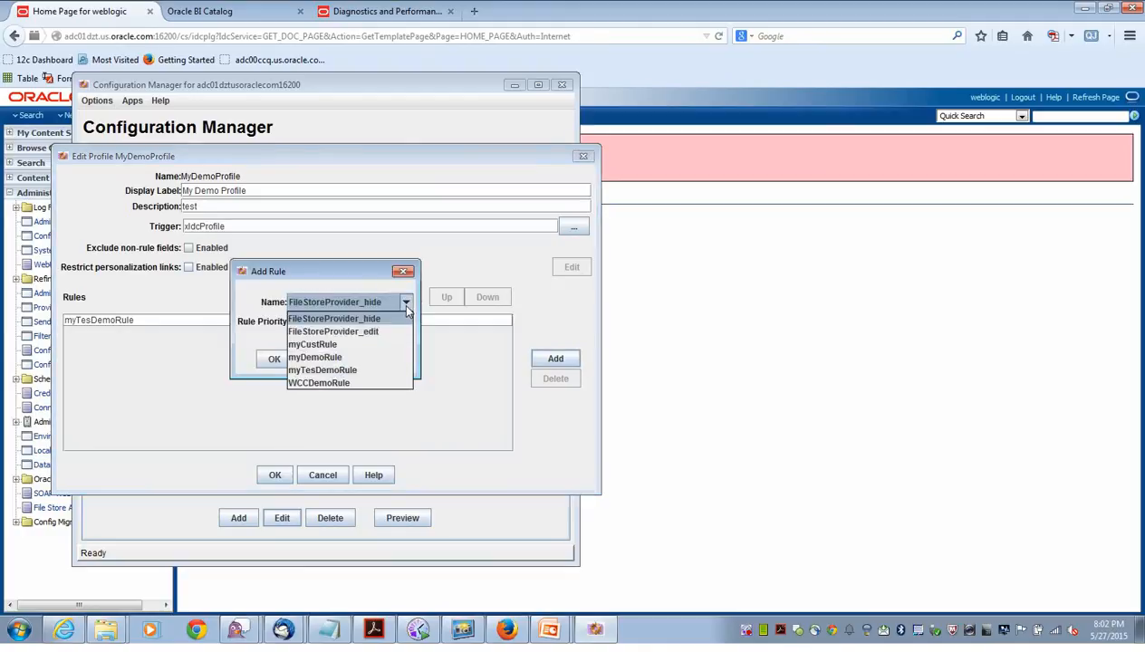
click(376, 383)
click(273, 358)
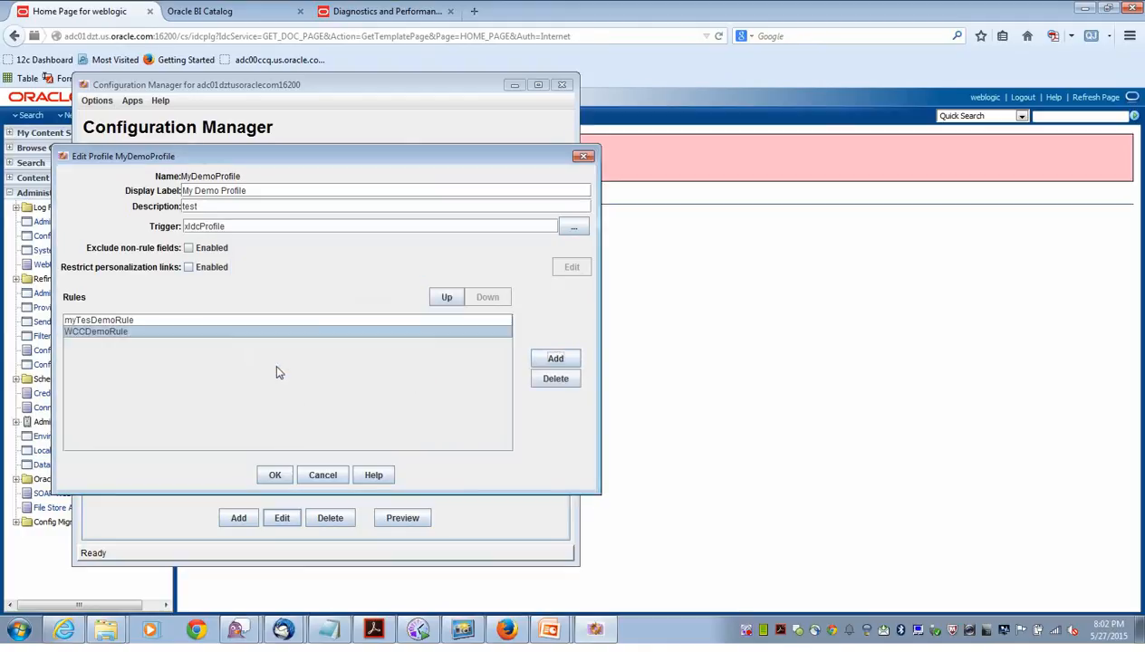
click(276, 478)
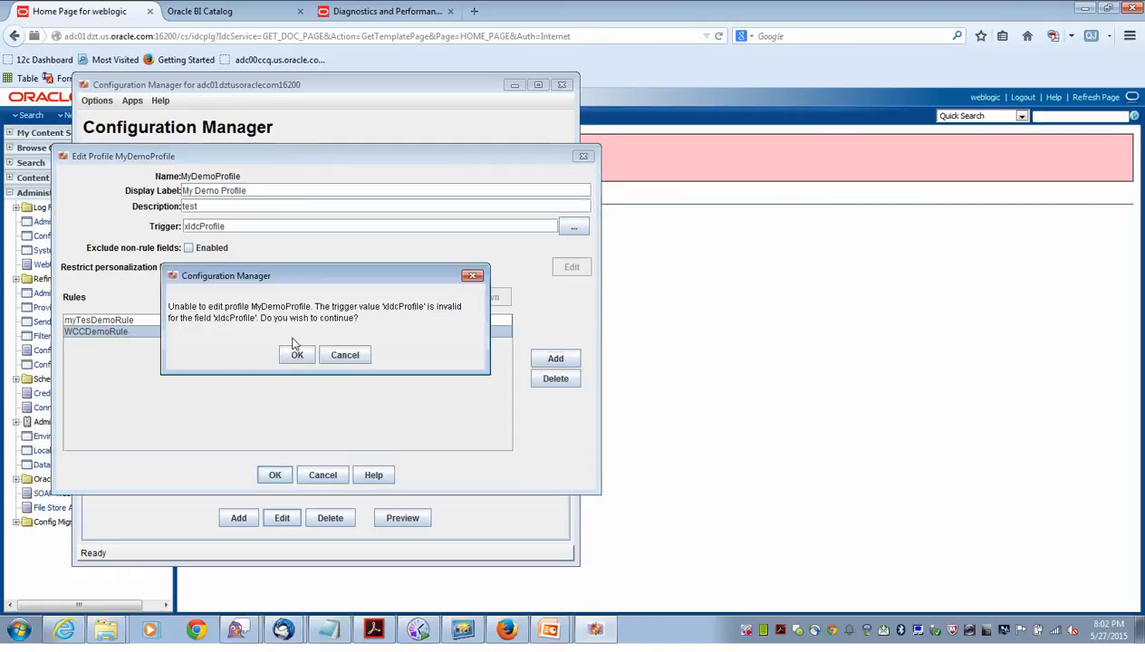
click(299, 361)
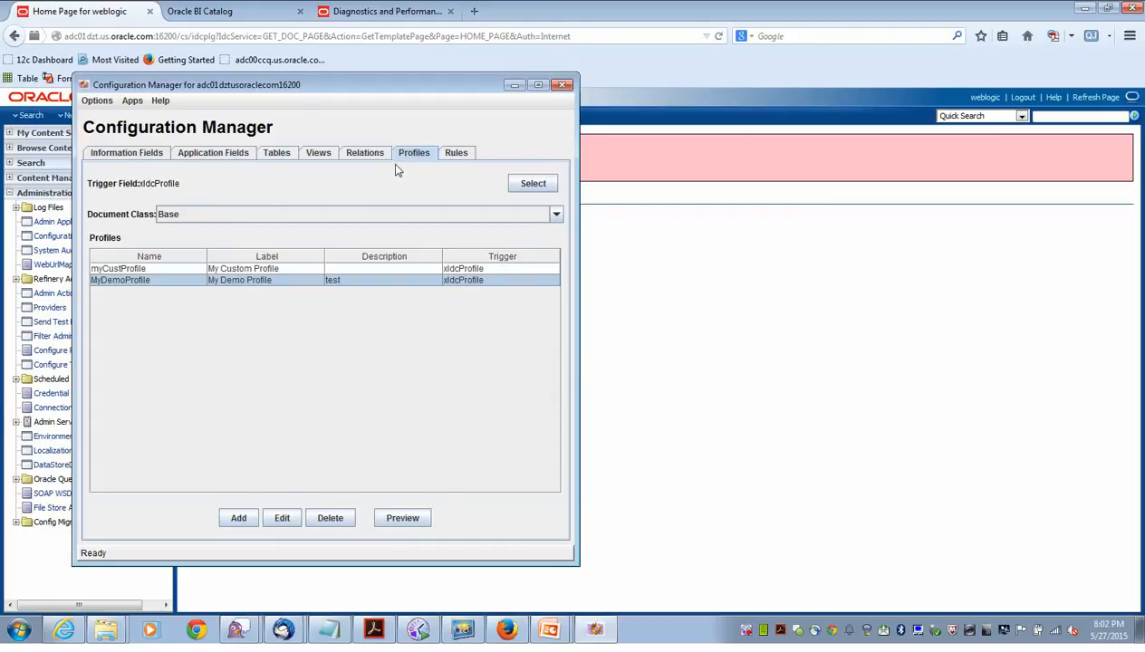
Update the database design to include CustomerName, then close Configuration Manager.
click(143, 156)
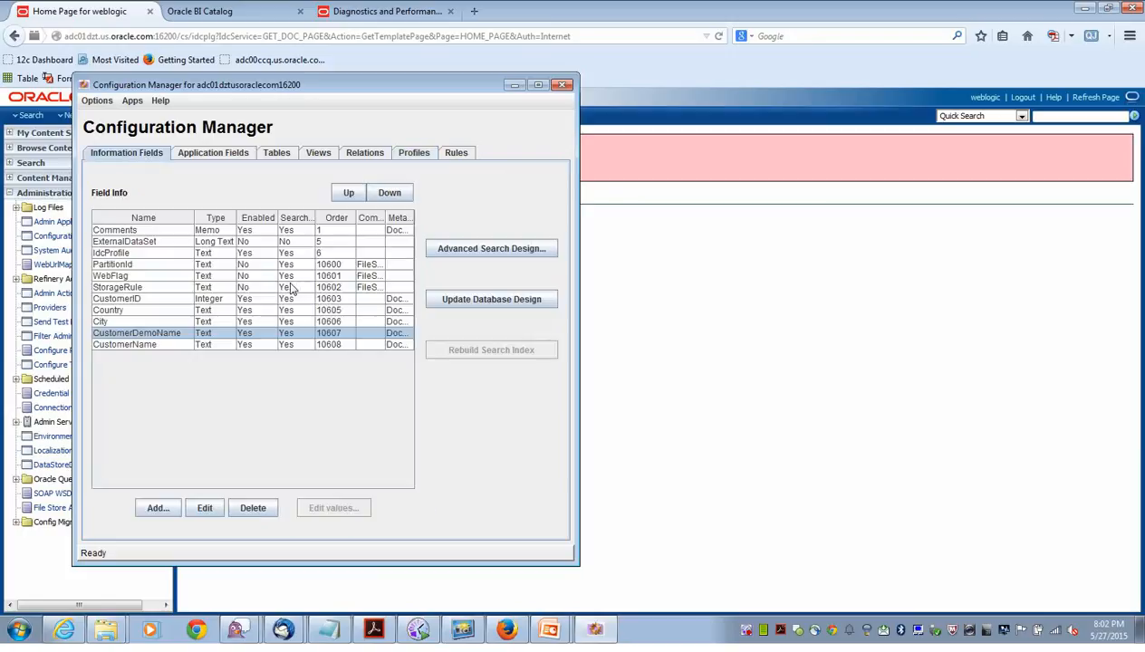
click(442, 308)
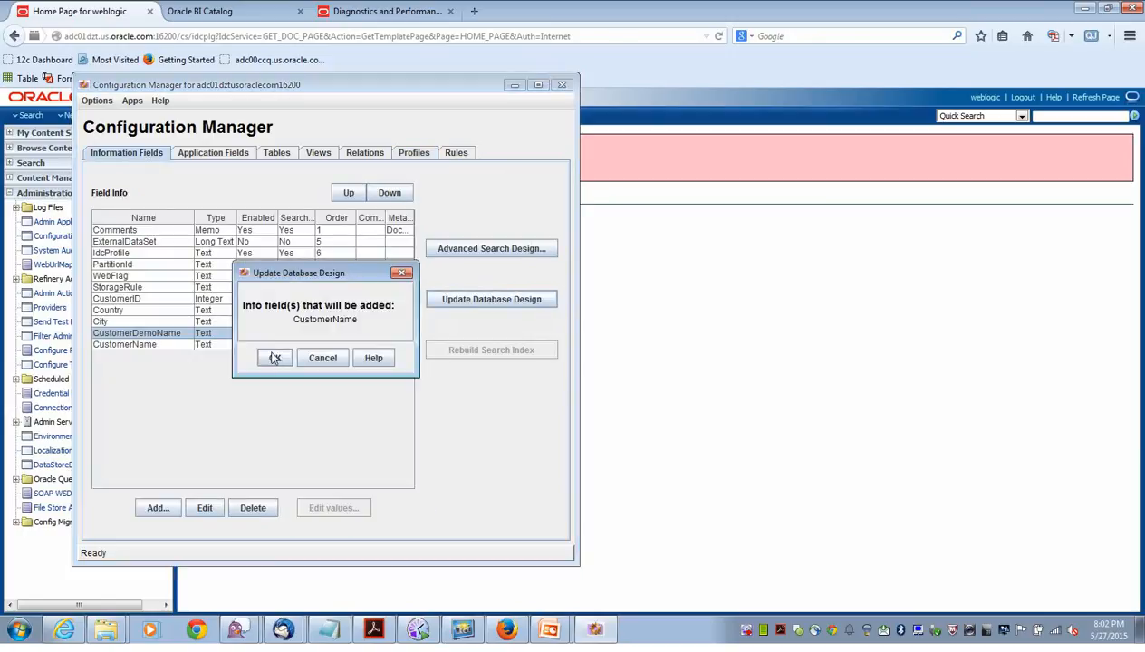
click(275, 358)
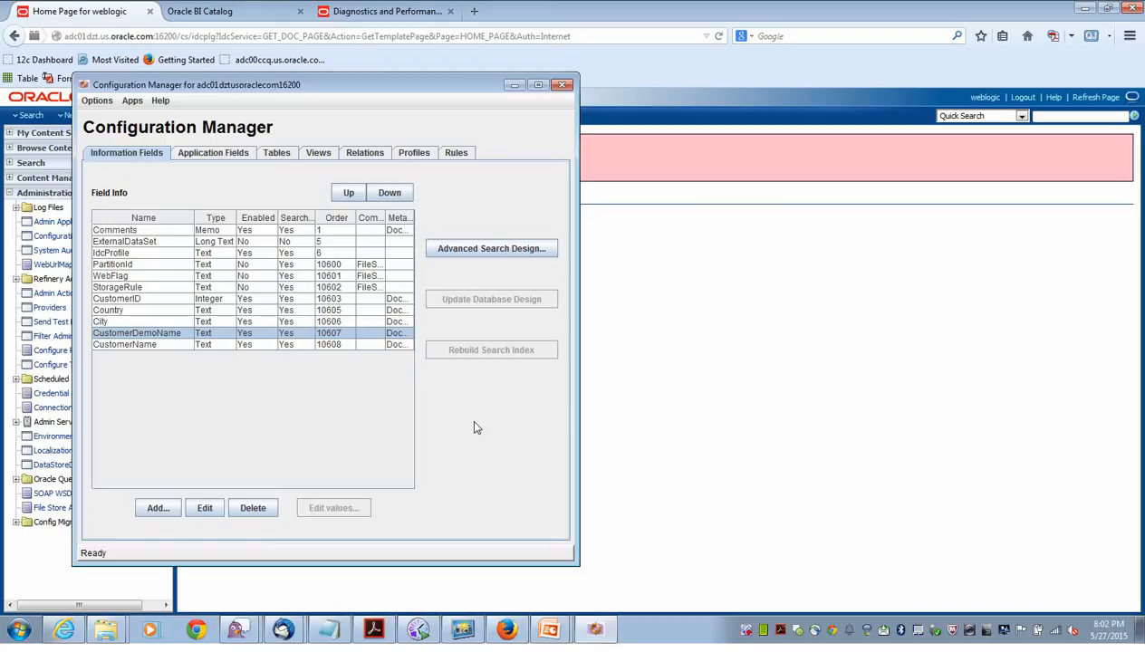
click(564, 84)
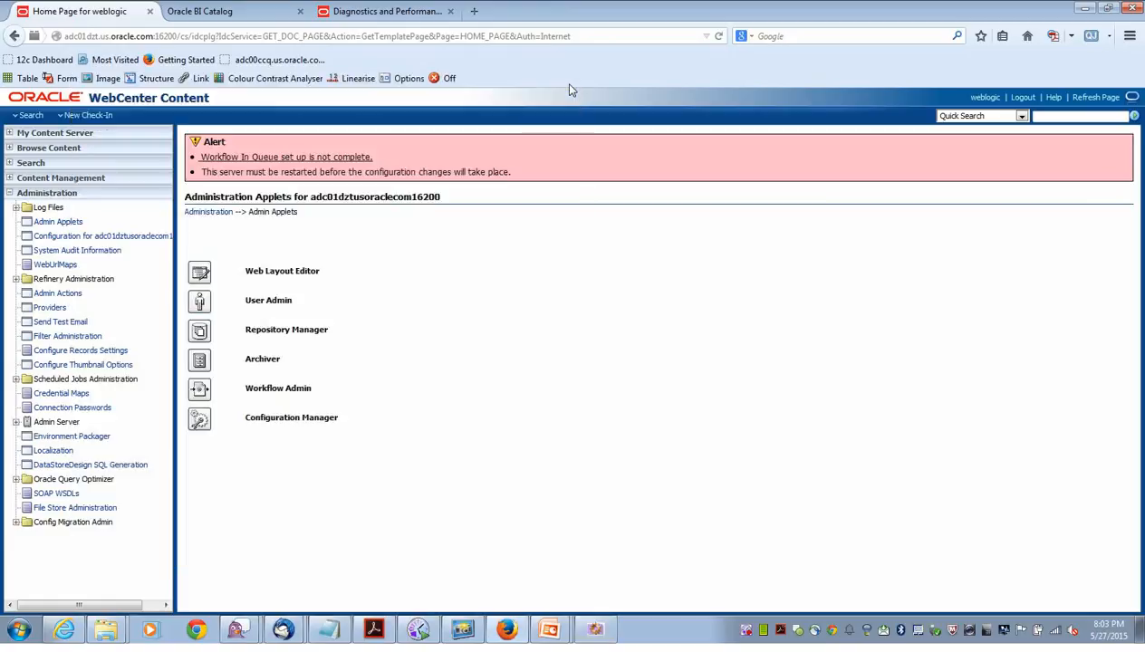
click(201, 301)
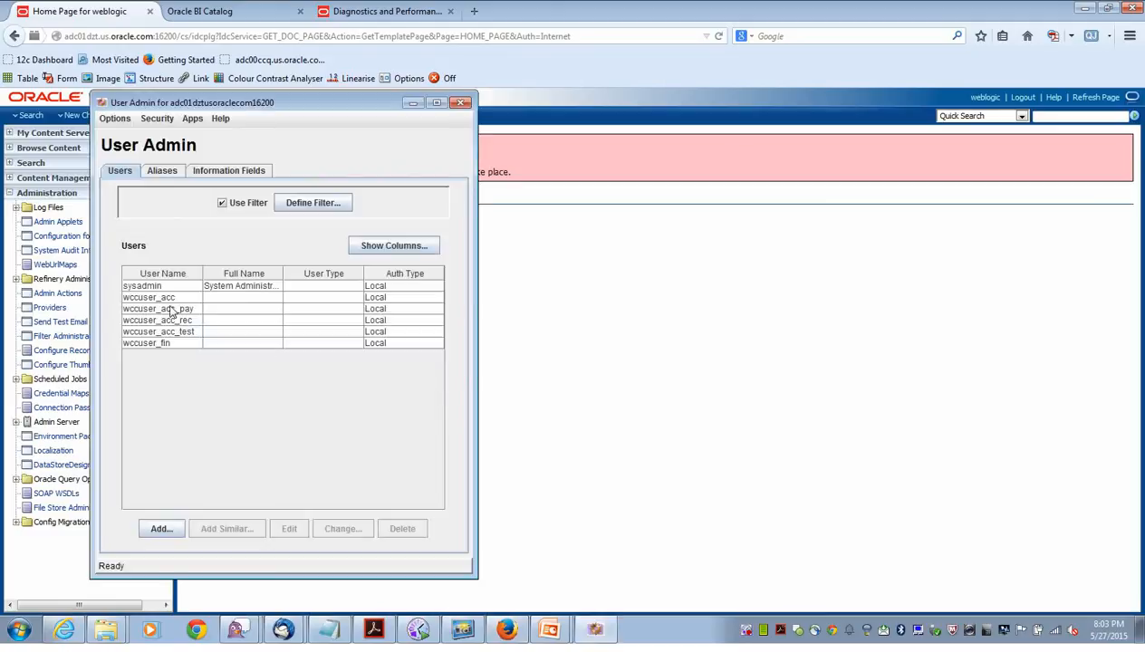
click(159, 309)
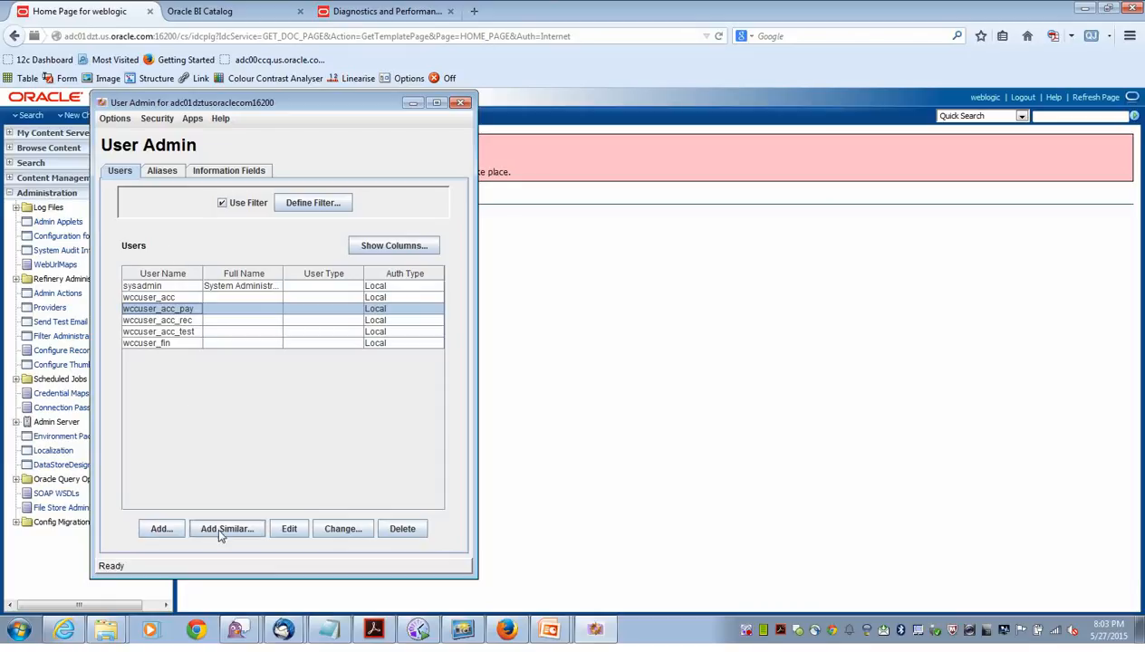
click(288, 529)
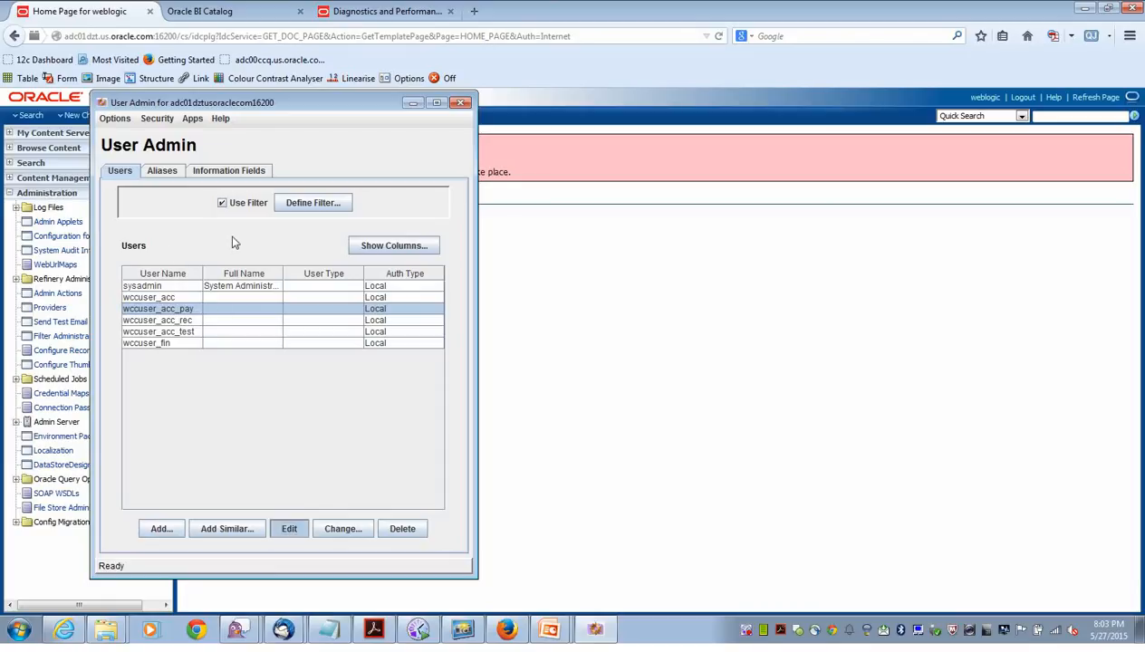
click(142, 231)
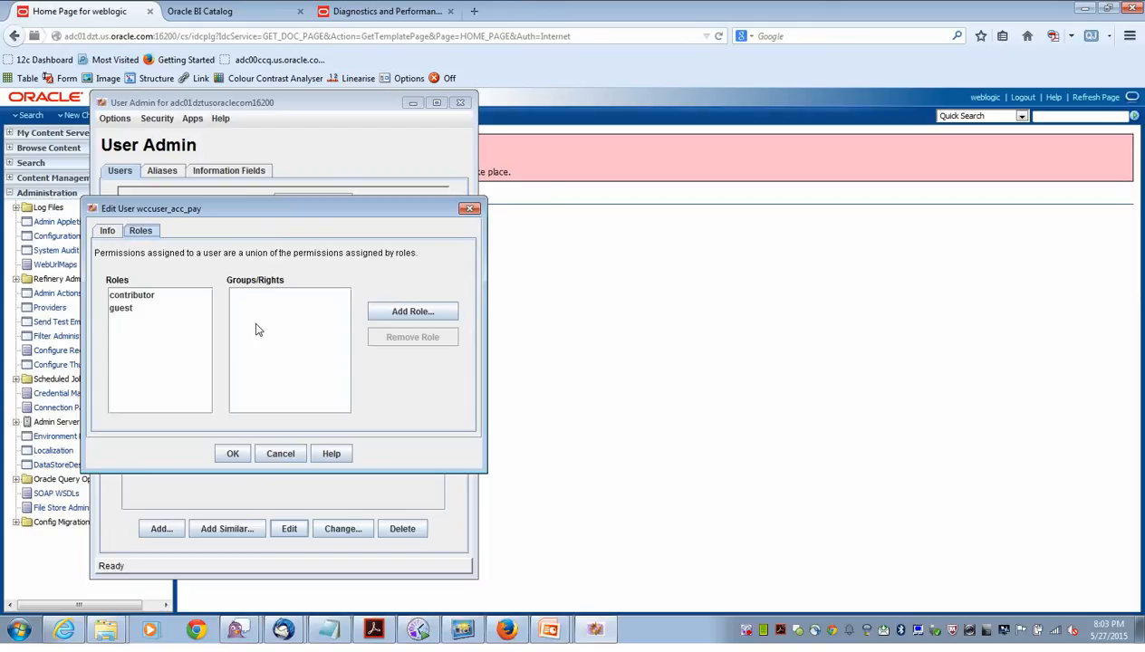
click(466, 211)
click(158, 120)
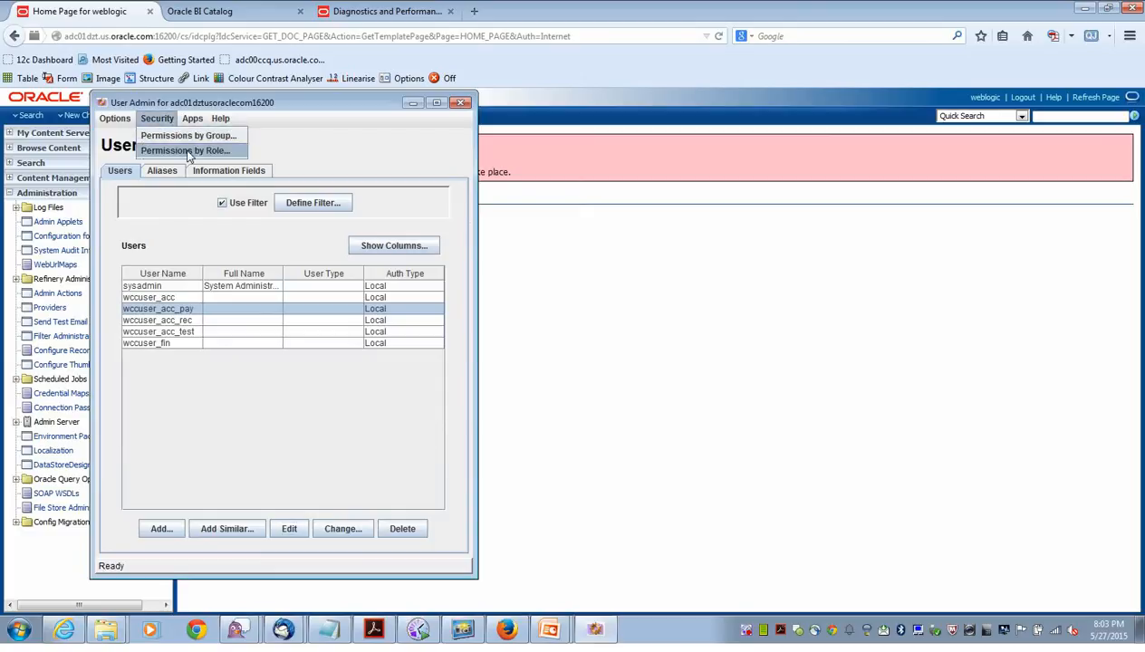
click(459, 105)
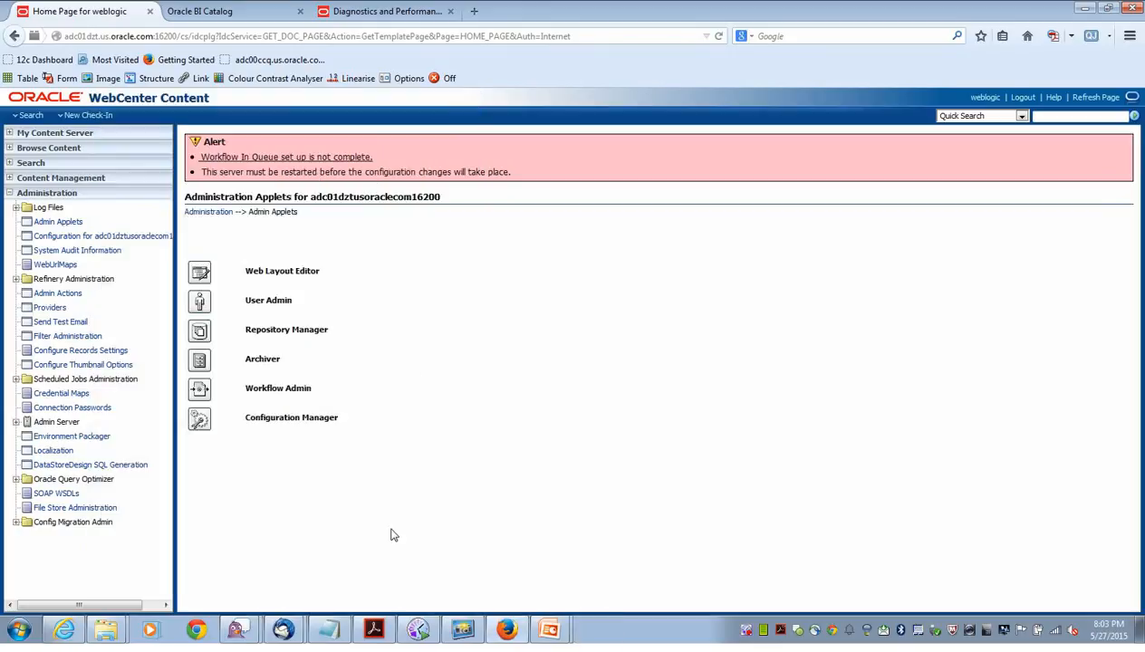
Sign in to Business Intelligence with the saved administrator user ID.
click(227, 13)
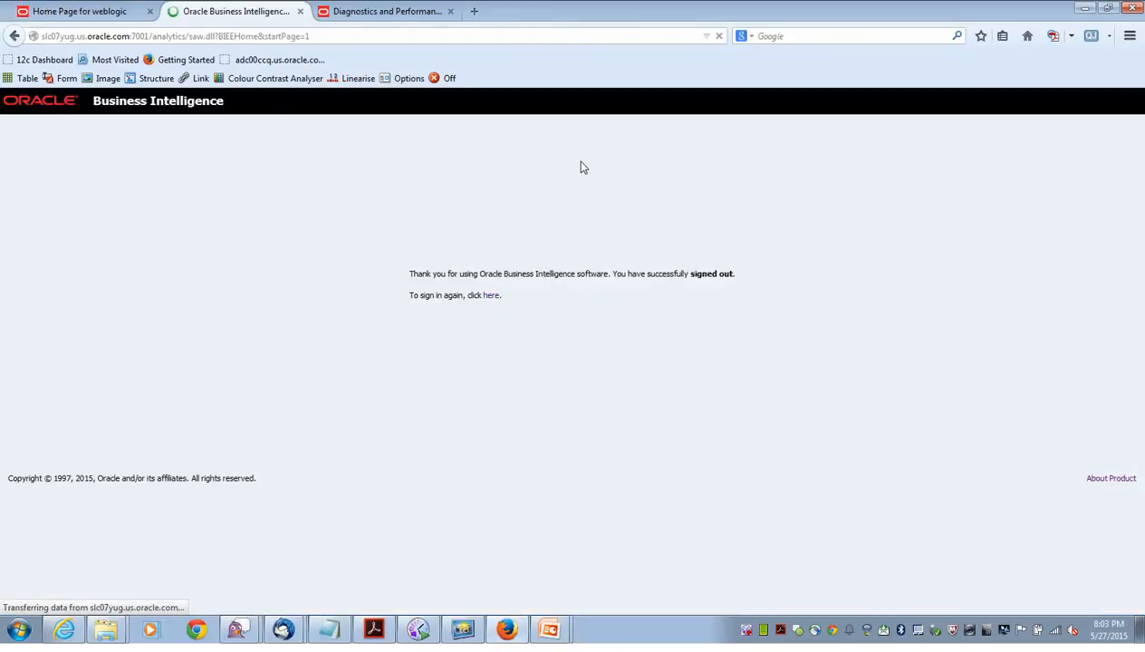
click(548, 259)
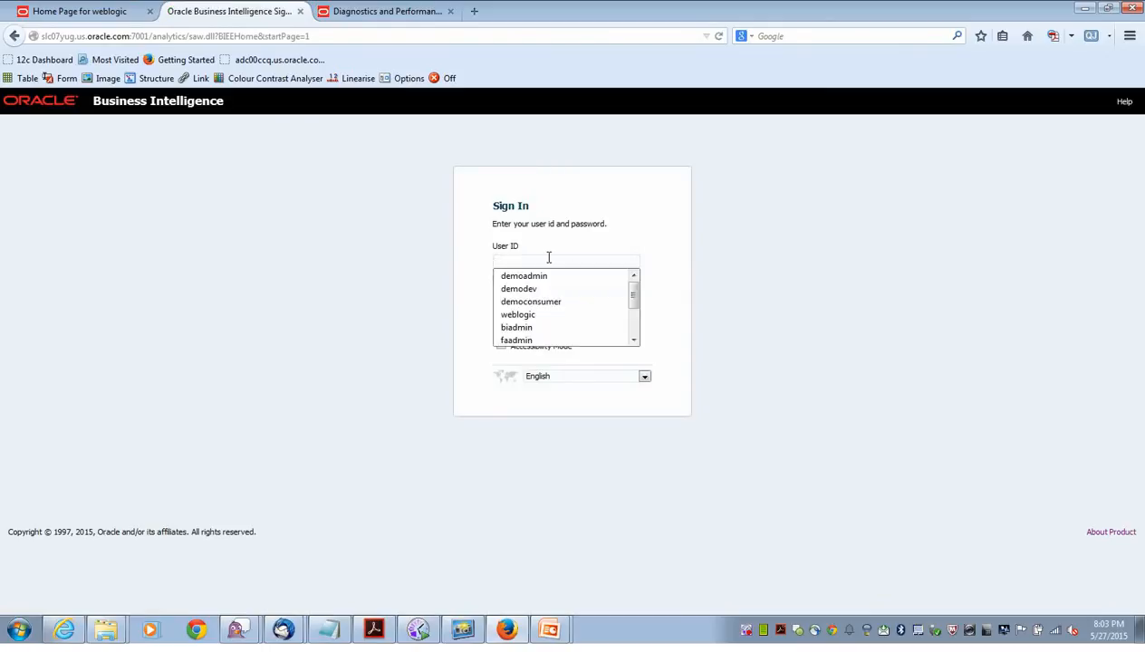
click(533, 275)
click(515, 295)
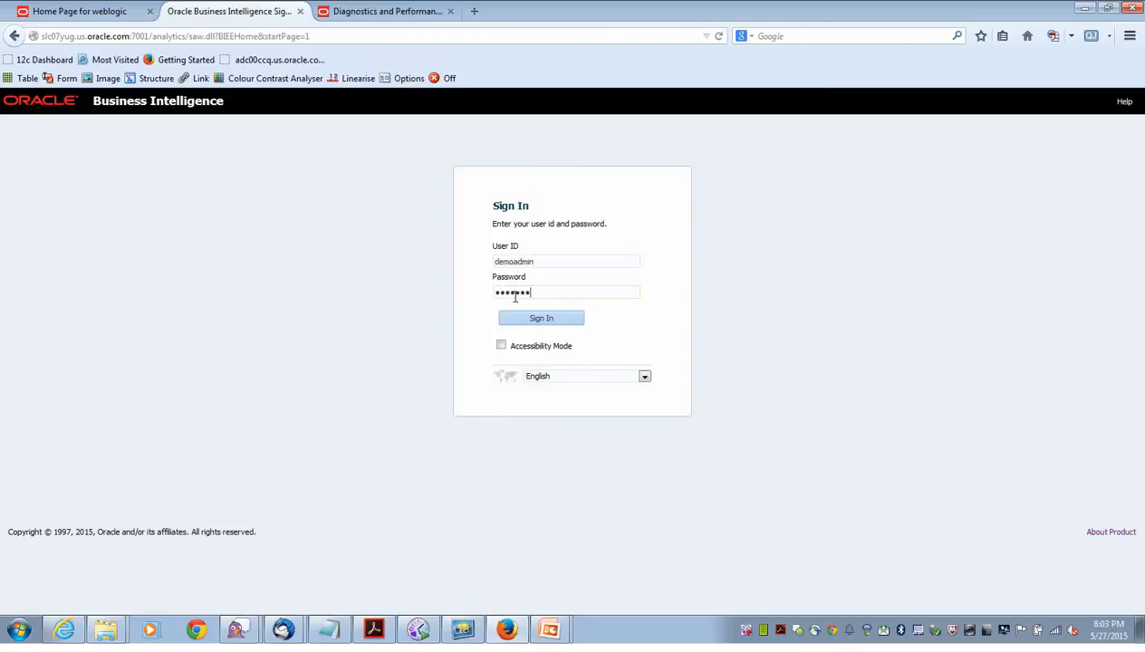
click(535, 319)
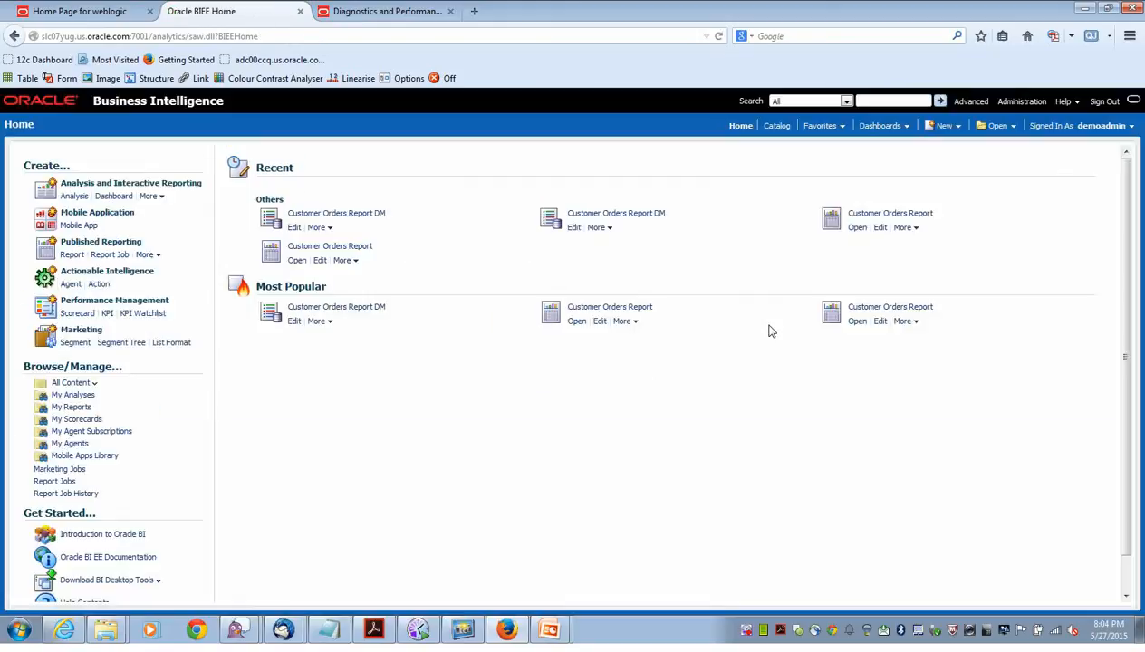
Go to Administration > Manage BI Publisher > Delivery > Content Server.
click(1008, 105)
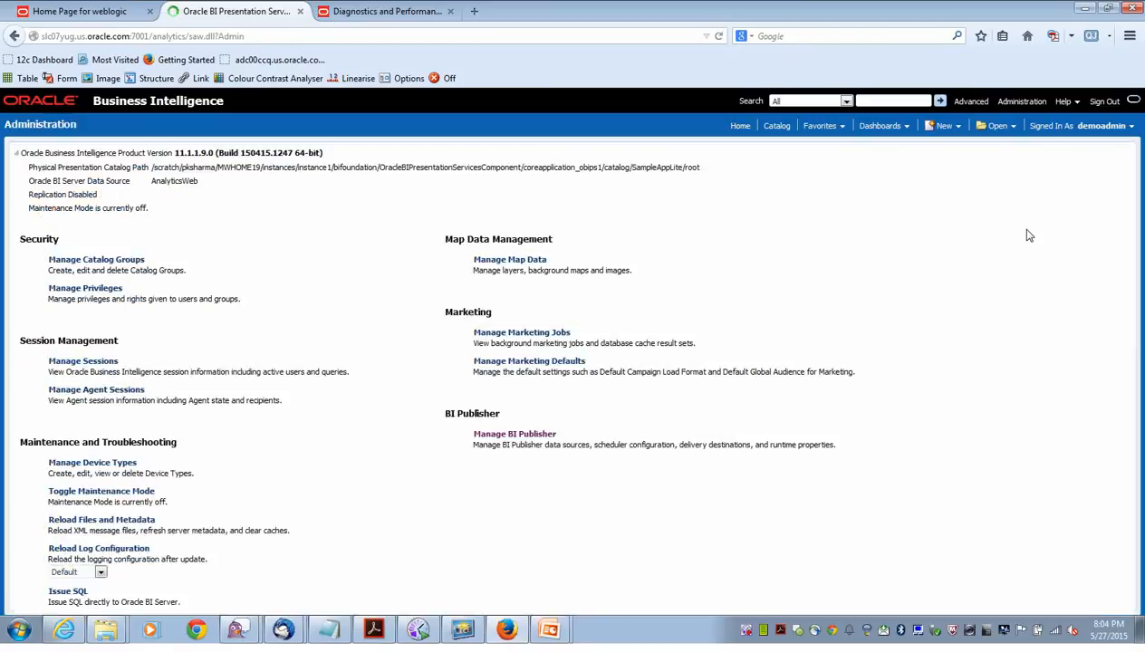
click(521, 435)
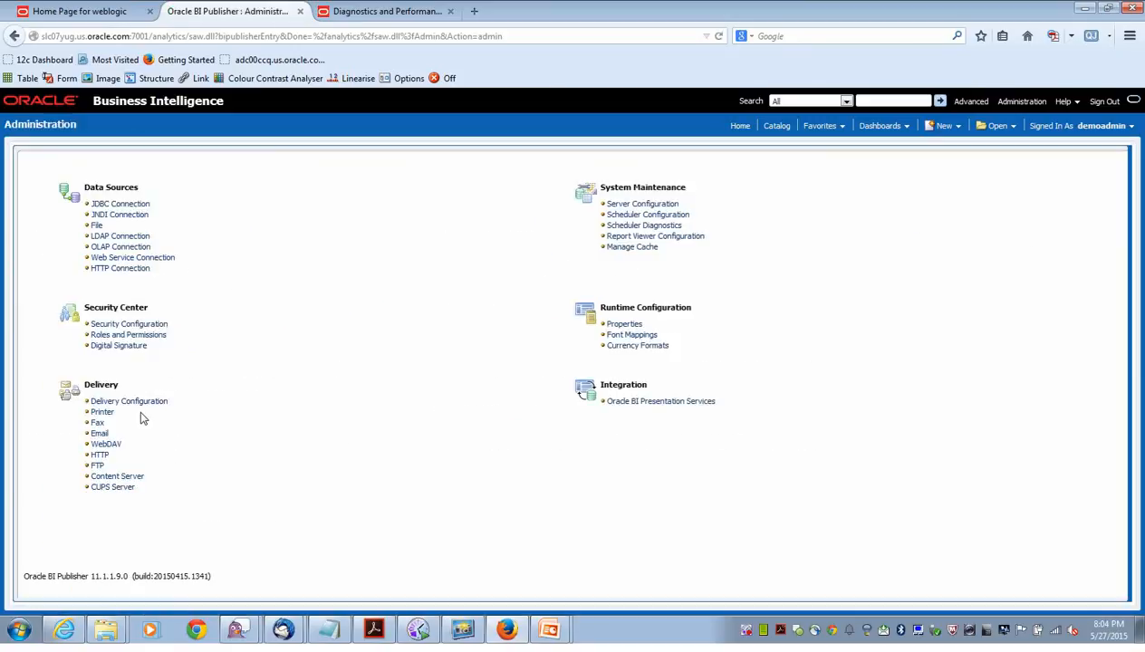
click(138, 486)
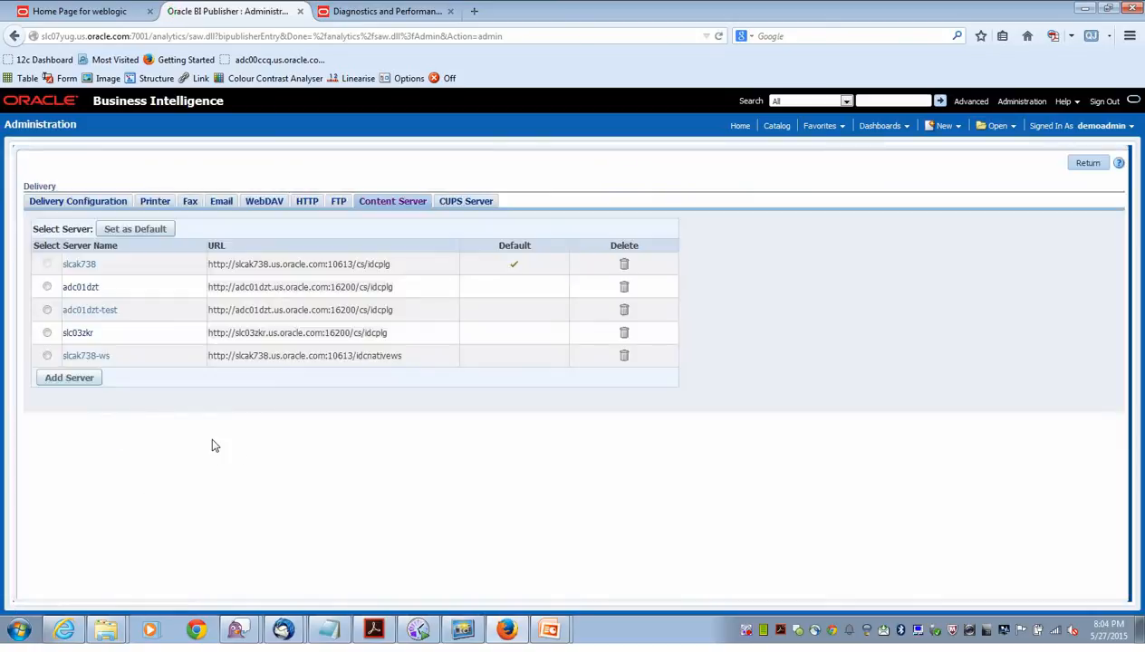
click(79, 381)
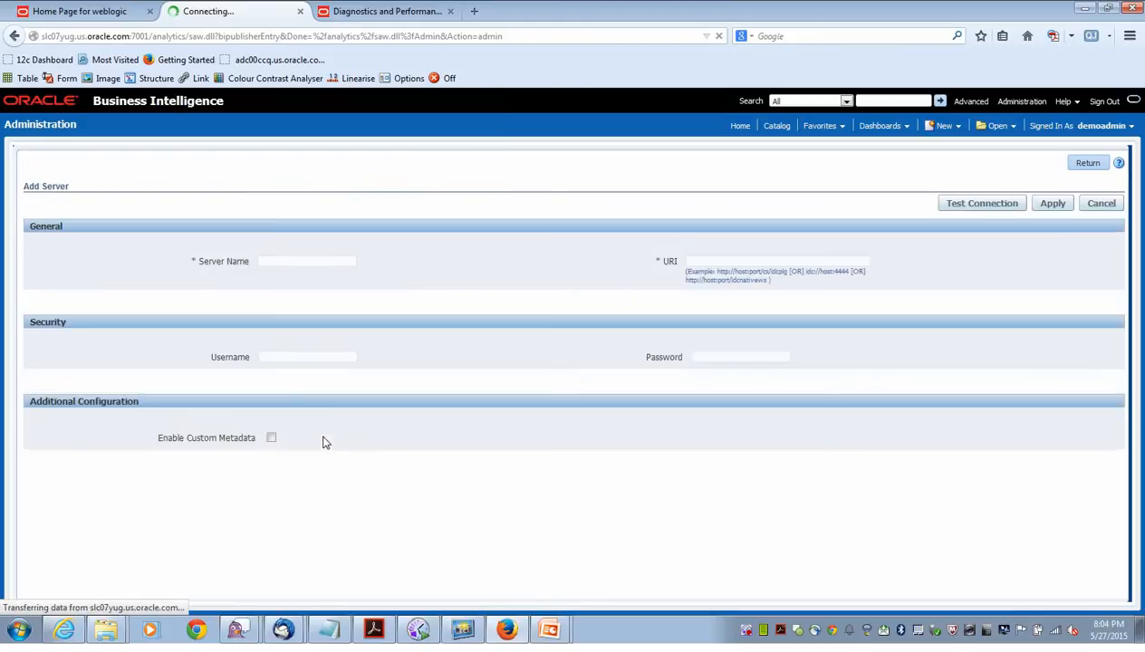
click(321, 260)
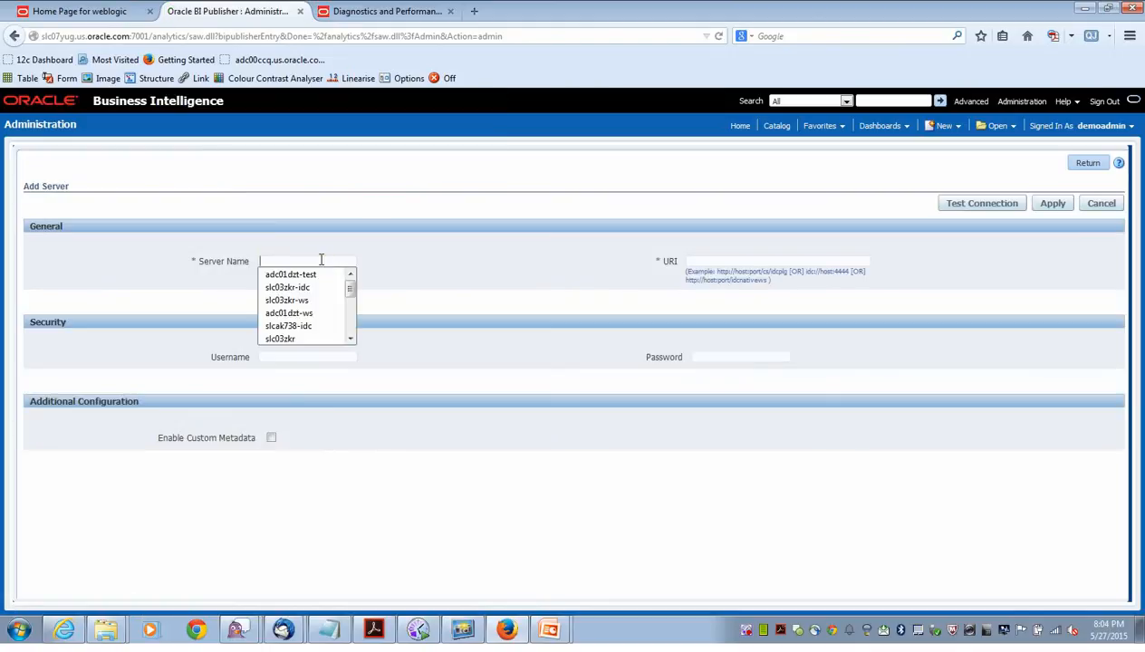
text(adc)
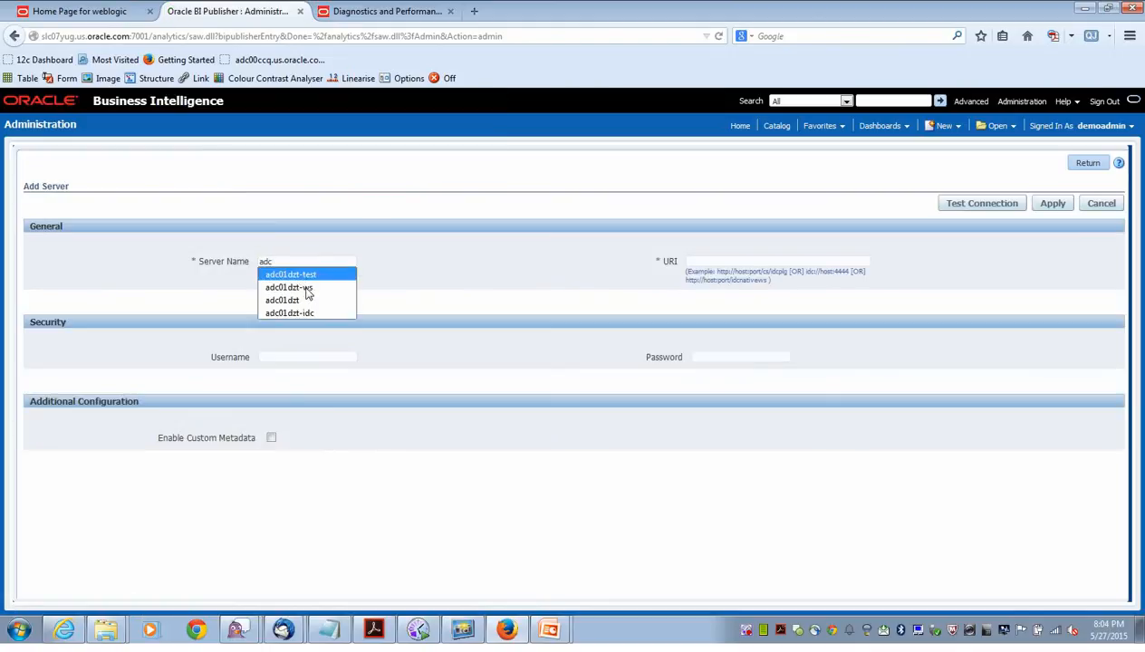
click(306, 300)
click(313, 261)
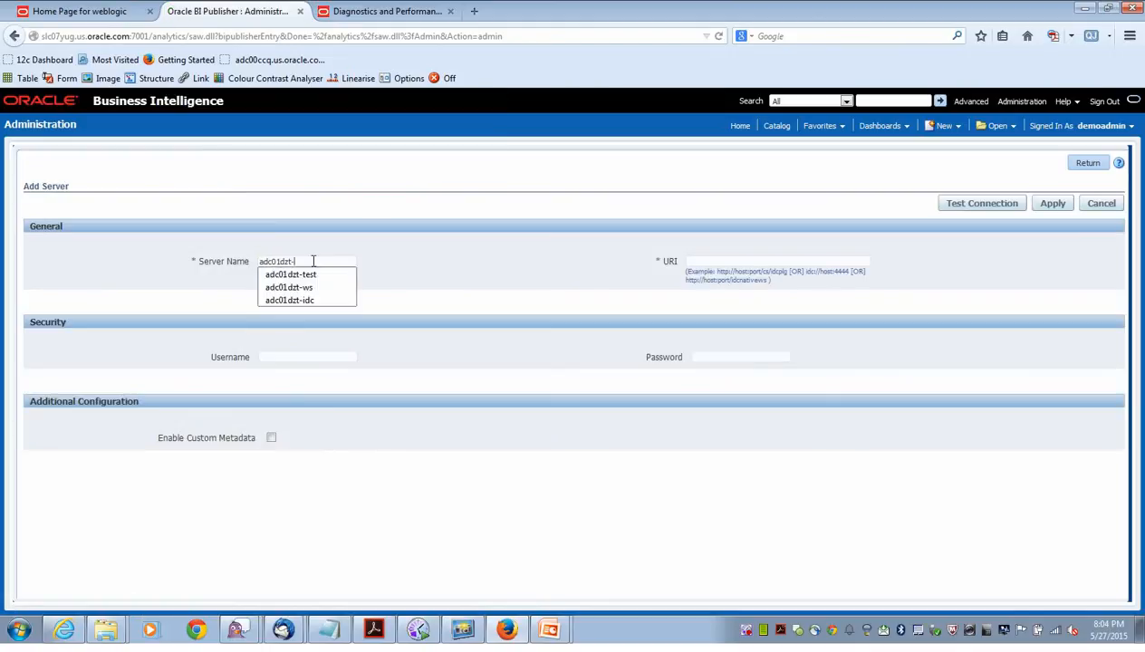
text(-demo)
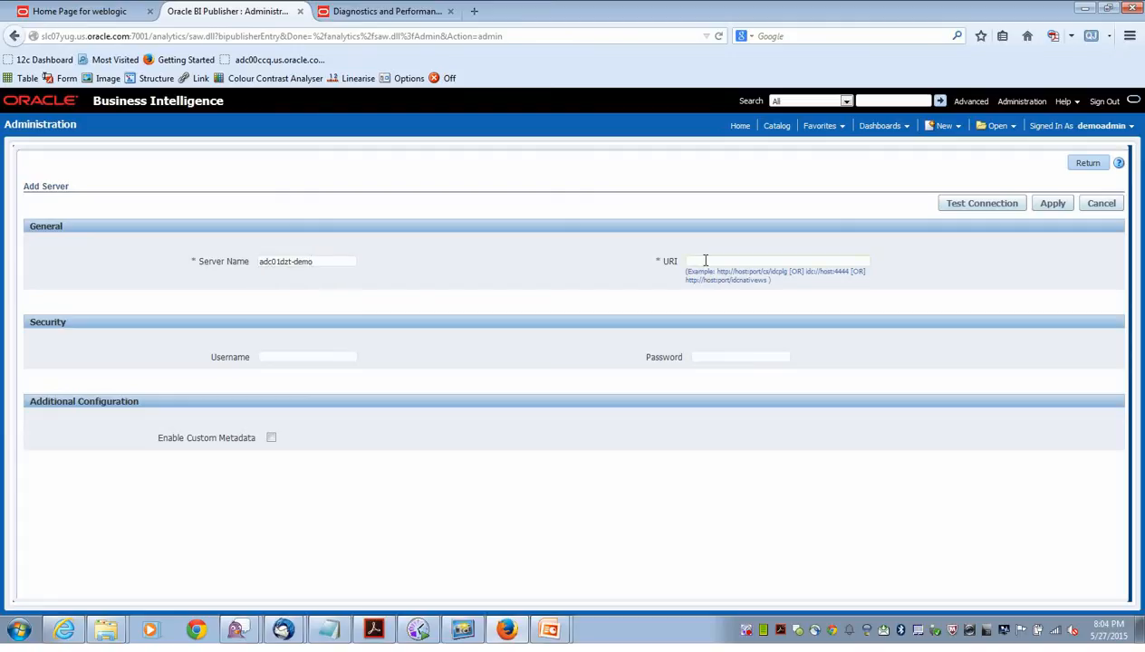
click(706, 260)
text(http)
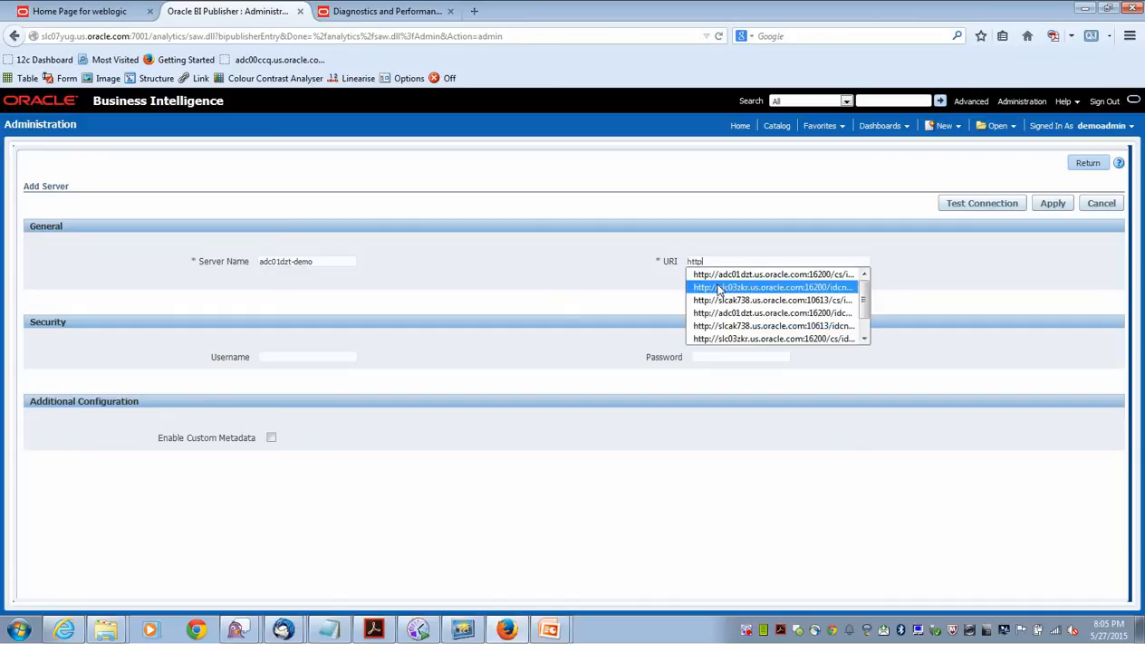
click(718, 276)
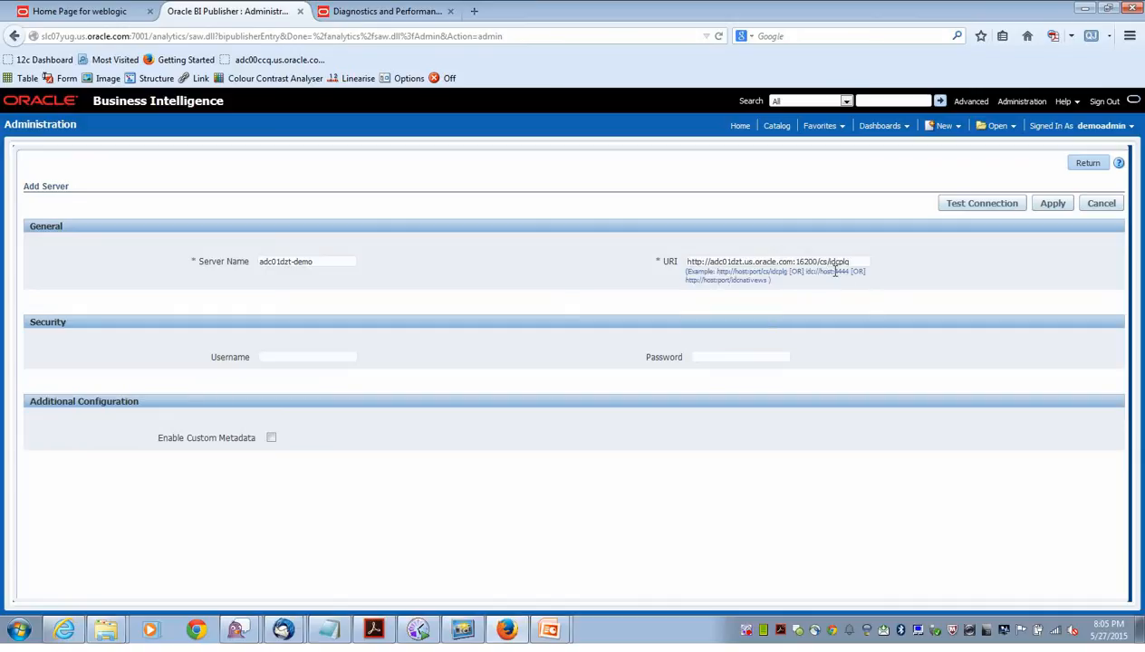
Enter the server's username and password, test the connection, and apply.
click(346, 357)
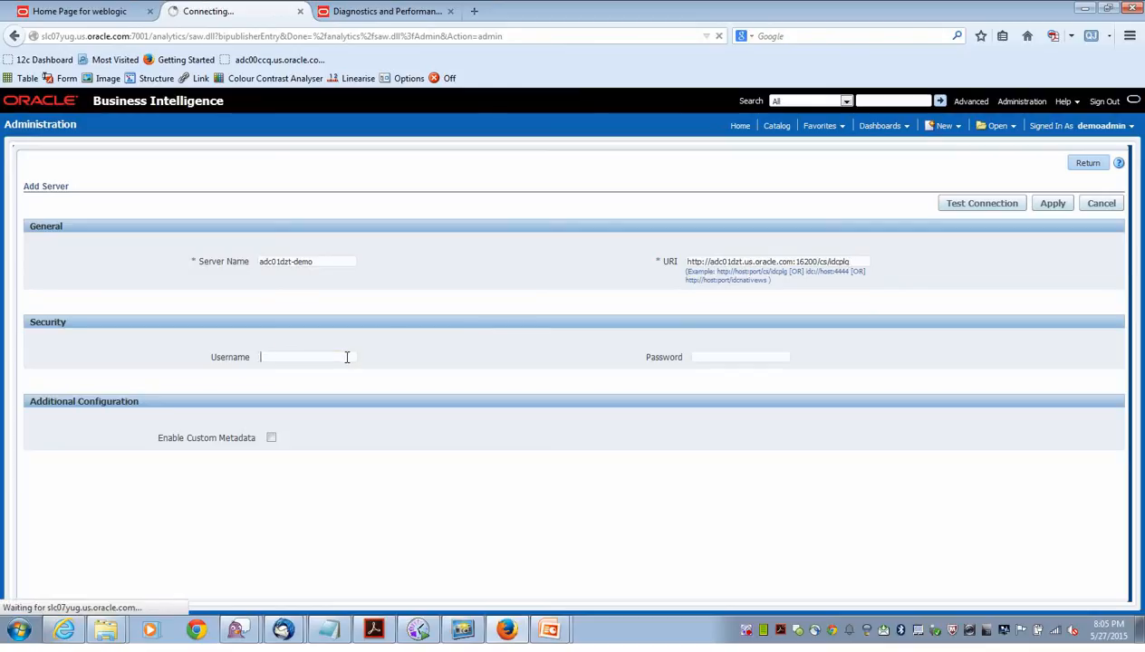
text(we)
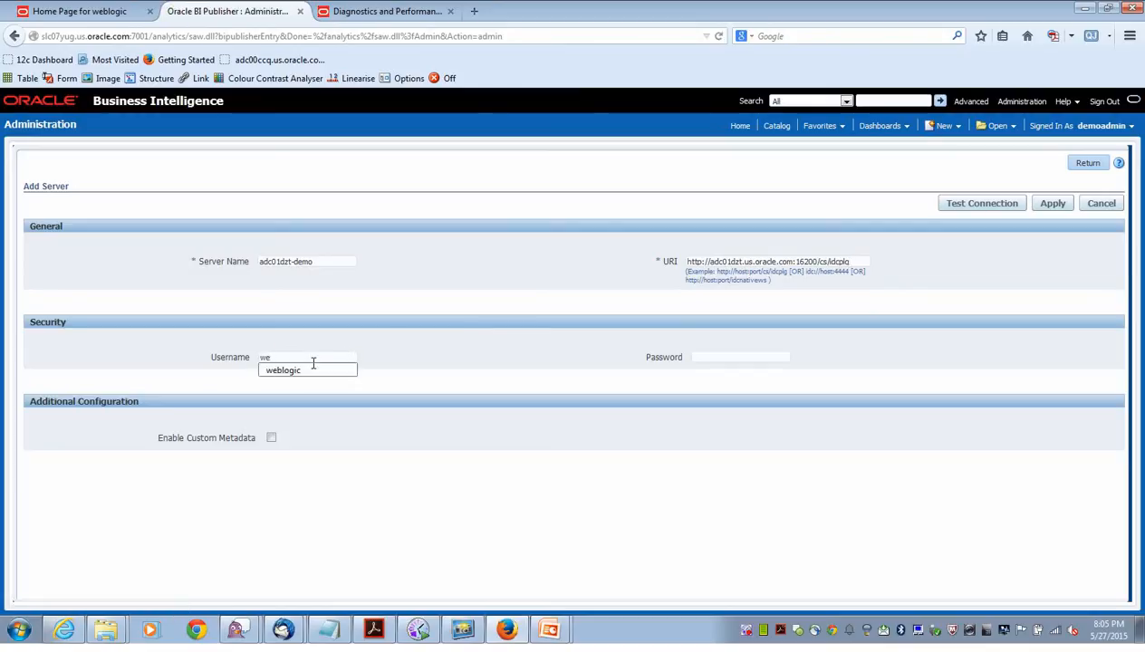
click(299, 371)
click(741, 357)
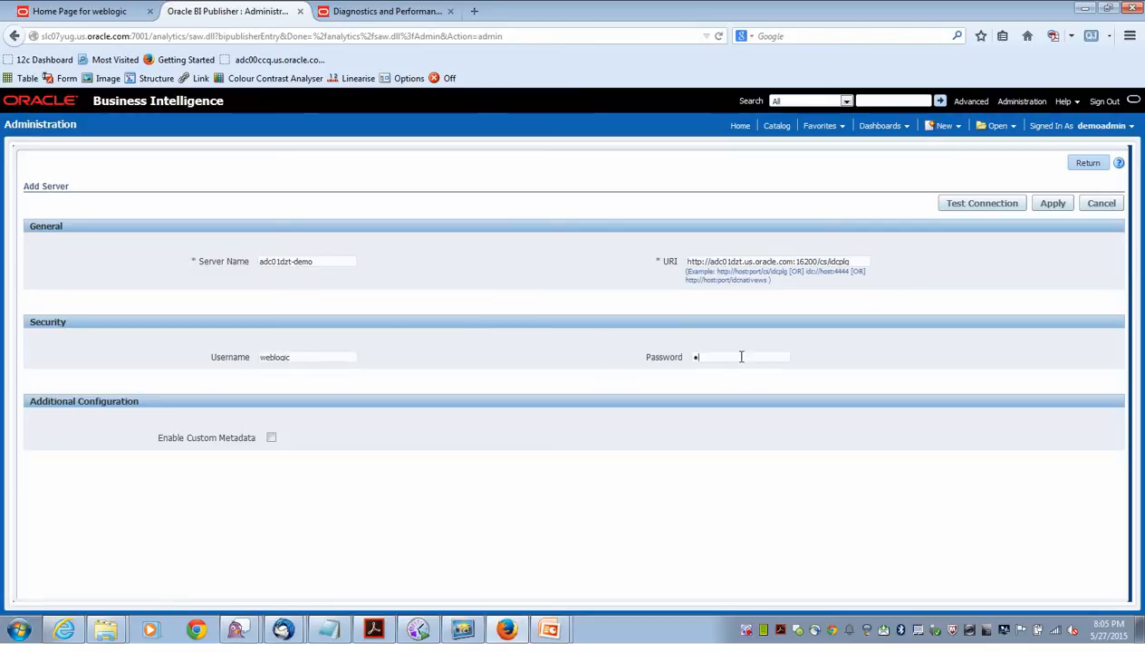
text(•••••••)
click(962, 207)
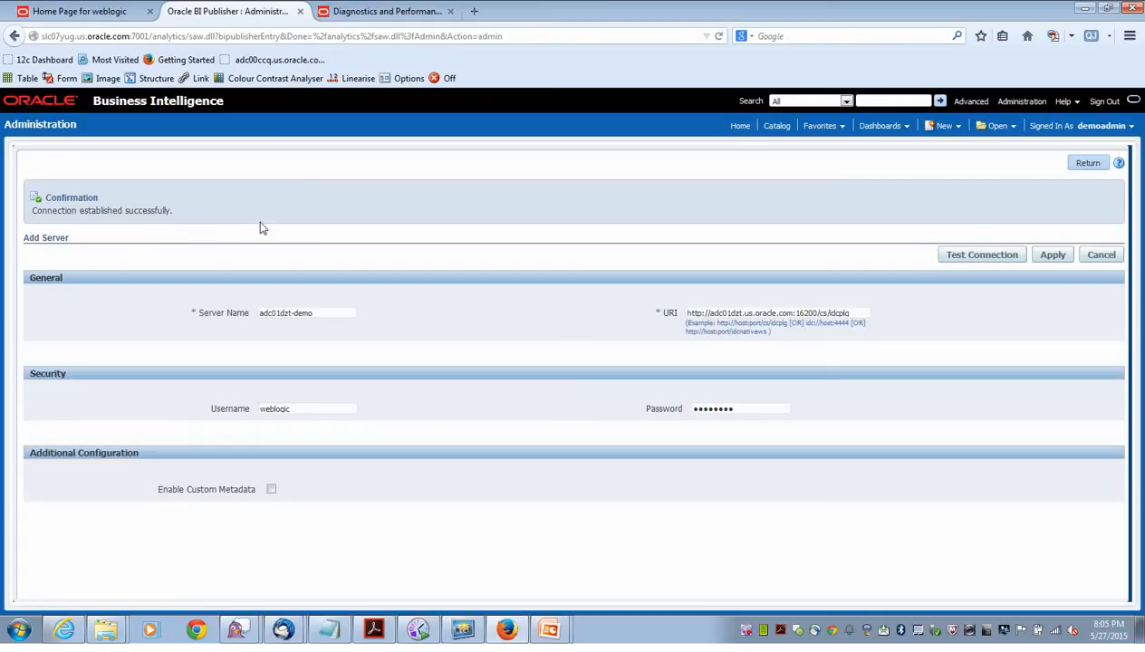
click(1049, 259)
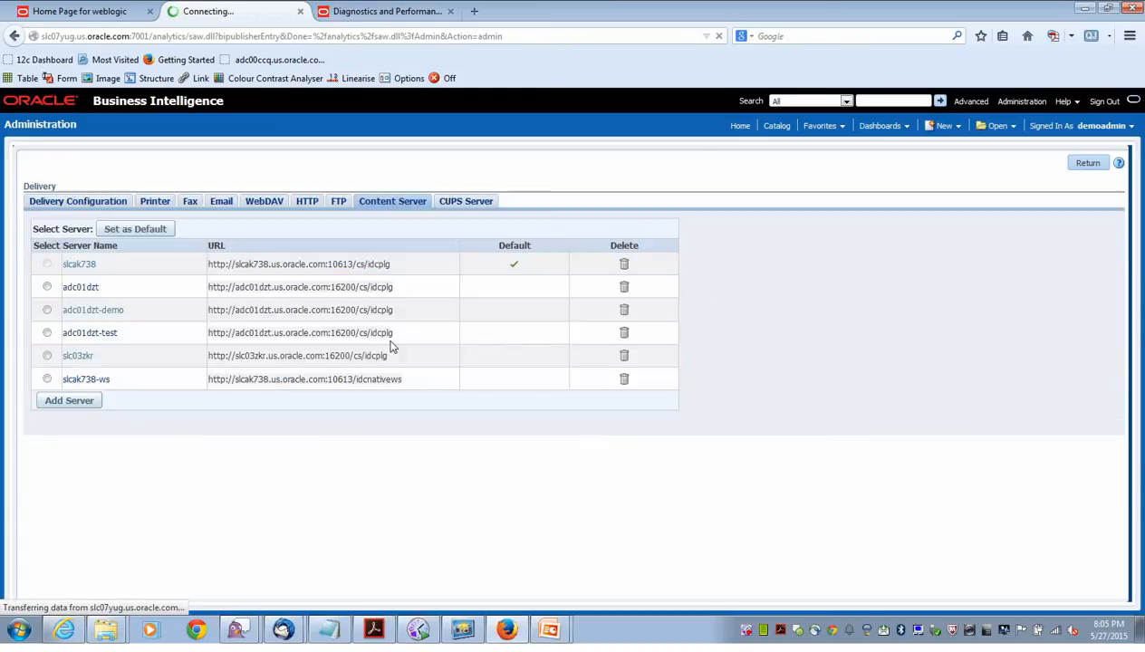
Check Enable Custom Metadata on the adc01dzt-demo server and apply the change.
click(103, 314)
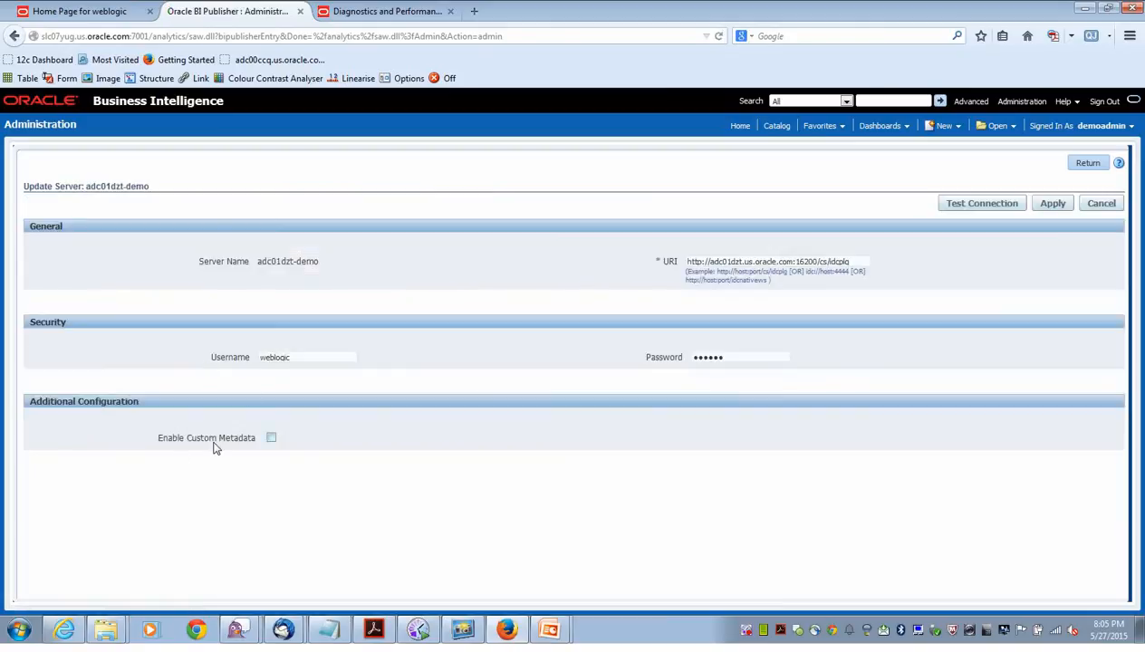
click(271, 438)
click(1054, 207)
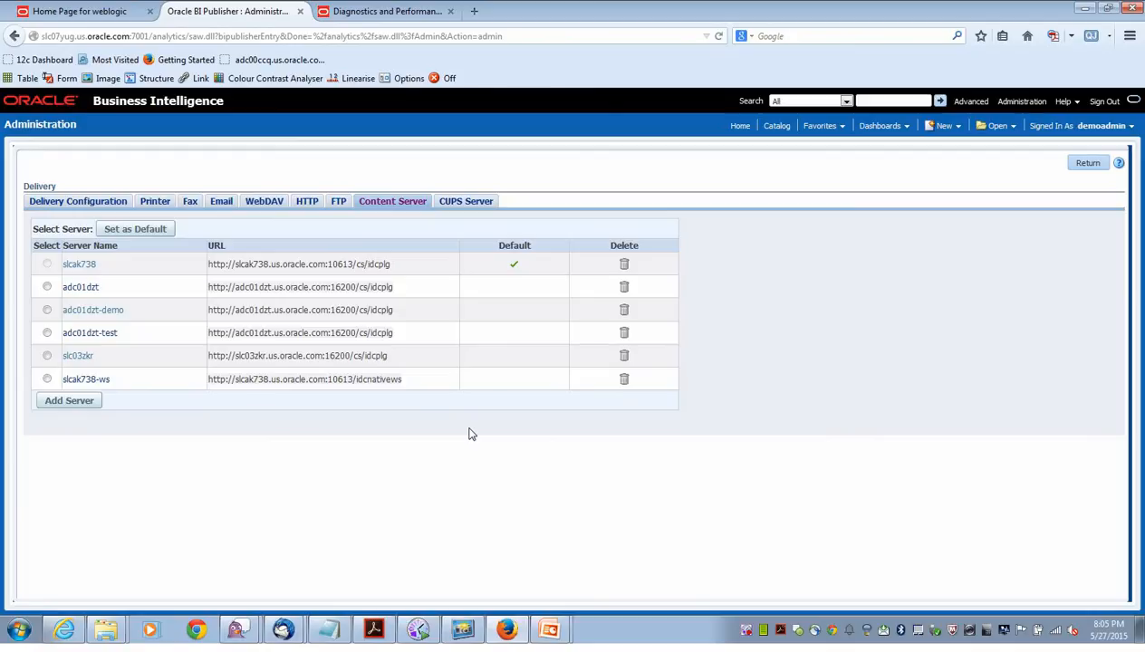
Sign out, sign back in with the saved developer user ID, and open the Catalog.
mouse_move(1103, 132)
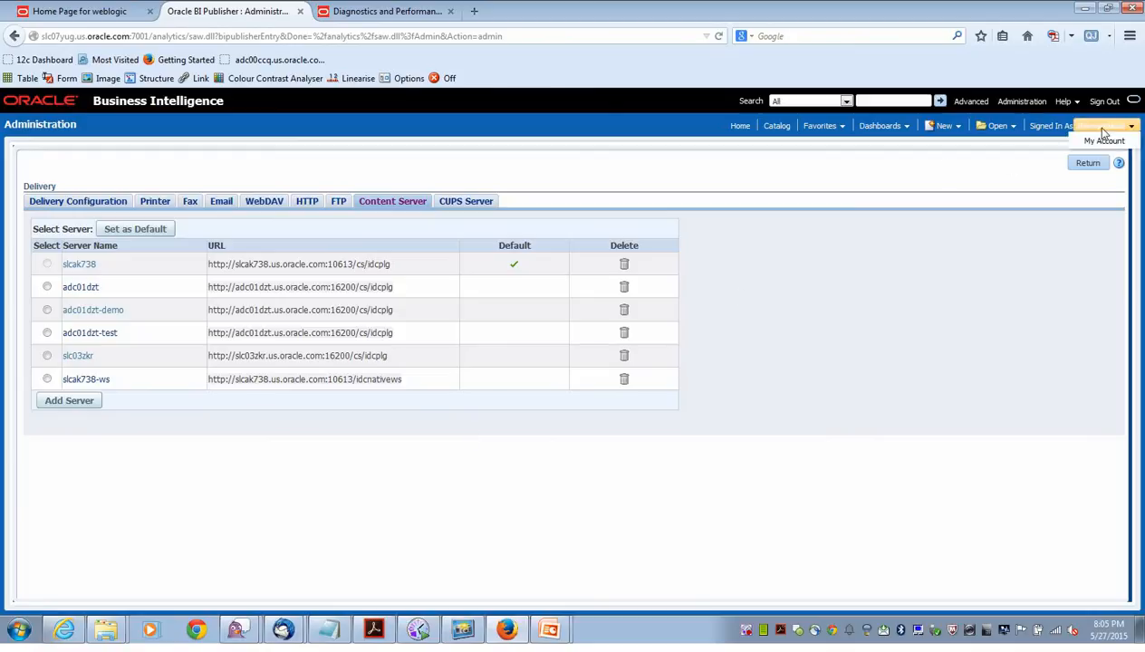
click(1104, 102)
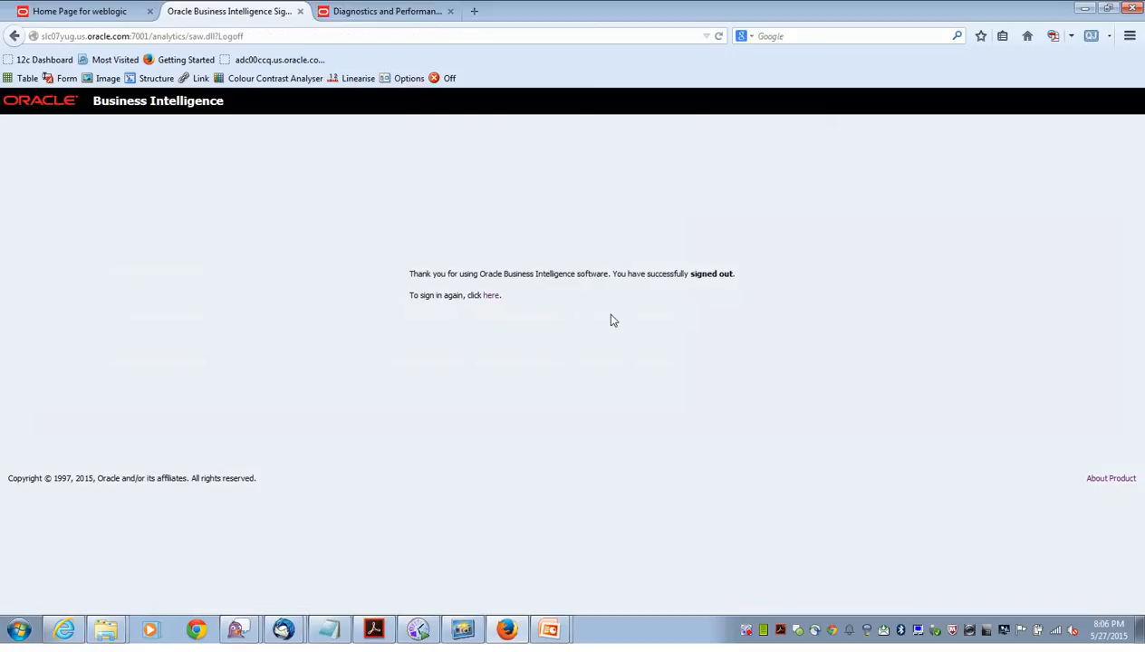
click(492, 297)
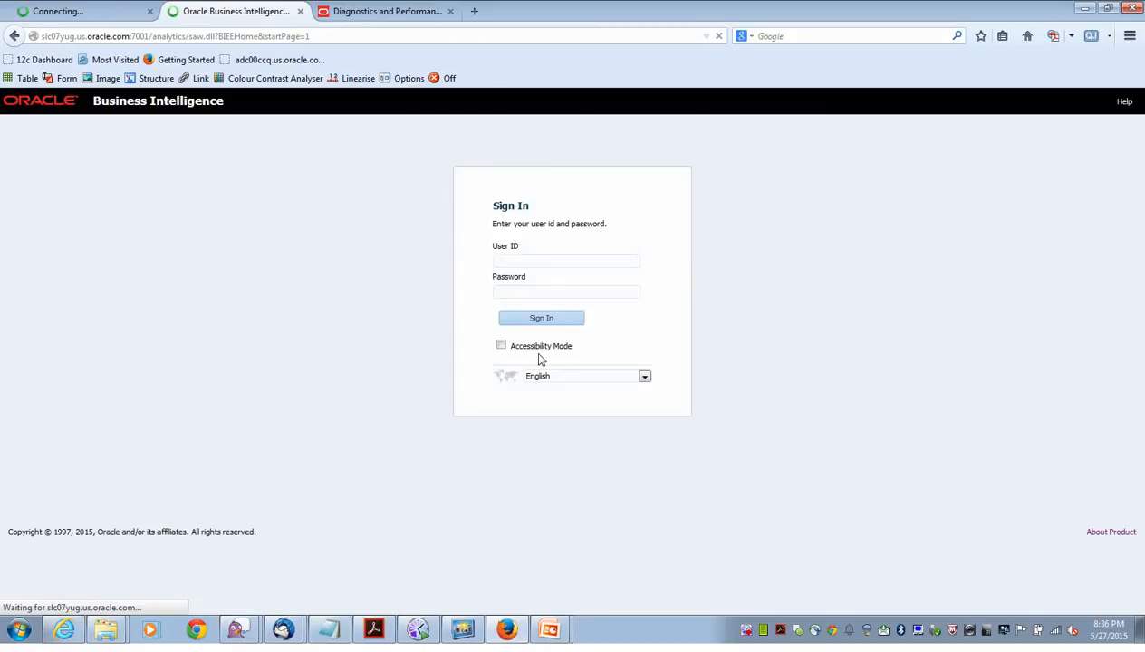
click(517, 261)
click(514, 272)
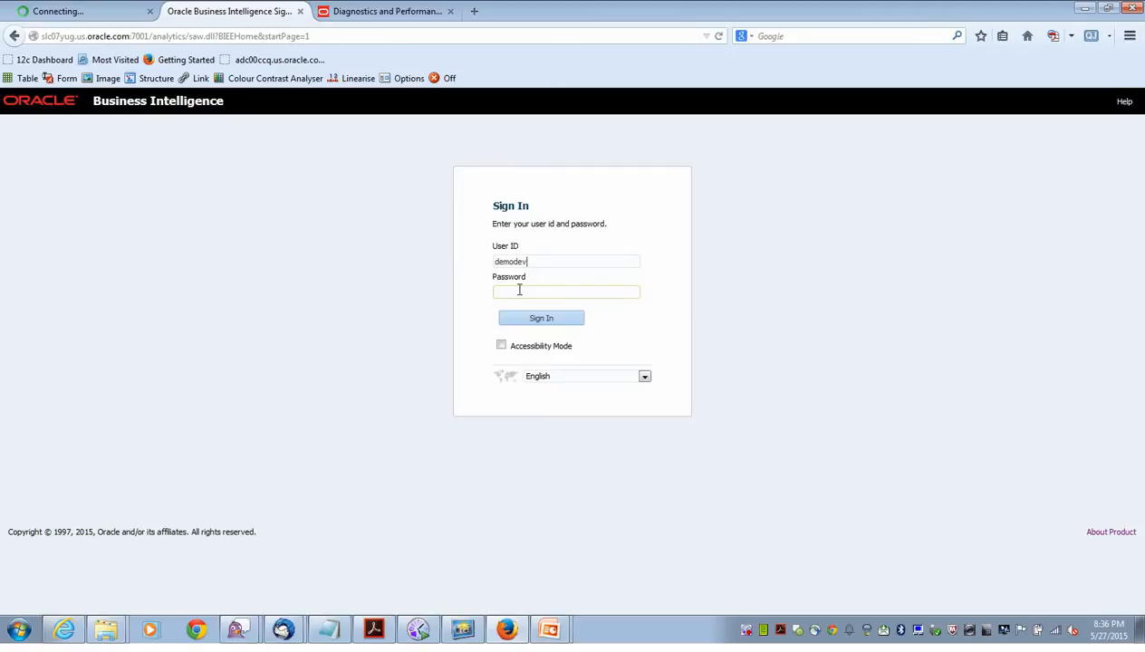
click(519, 291)
click(529, 317)
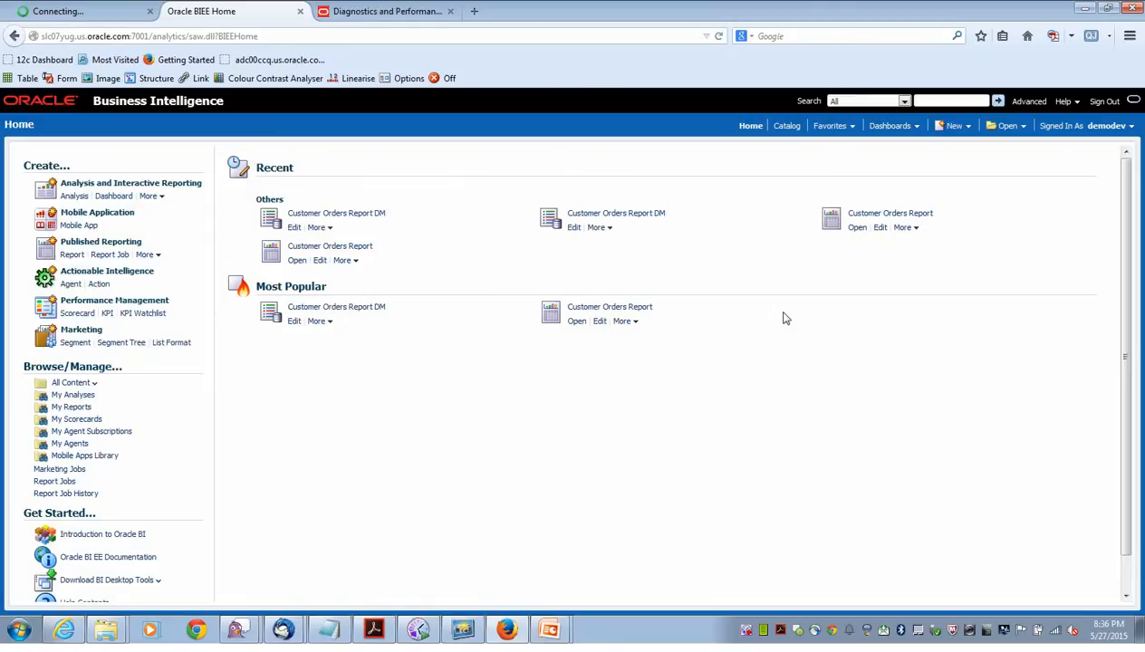
click(797, 129)
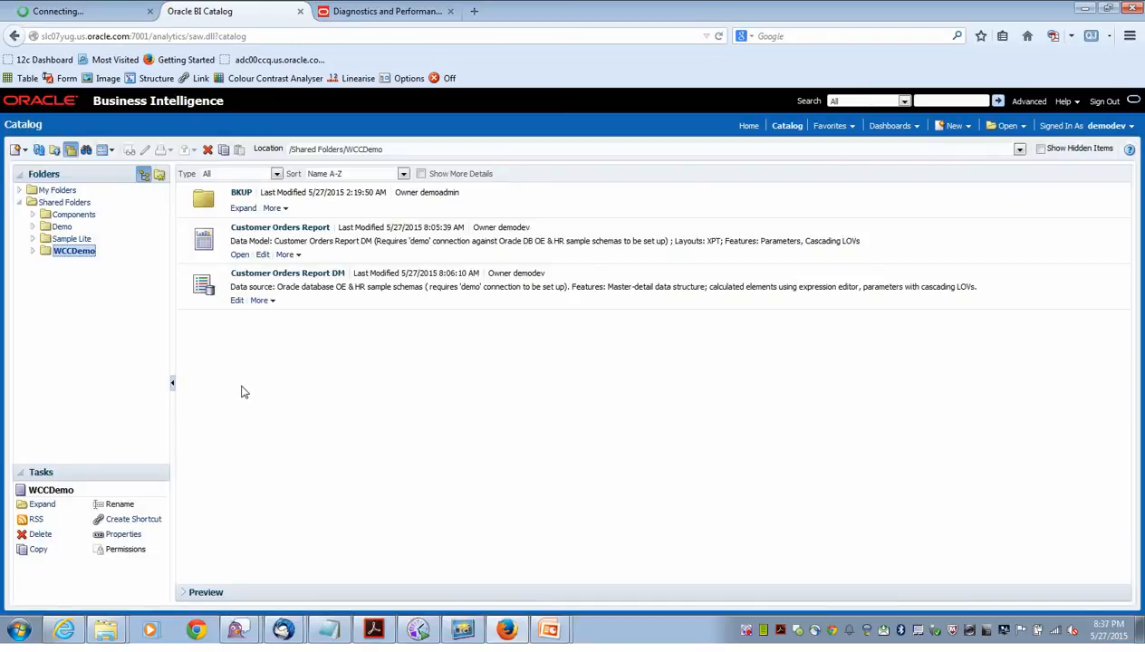
click(34, 239)
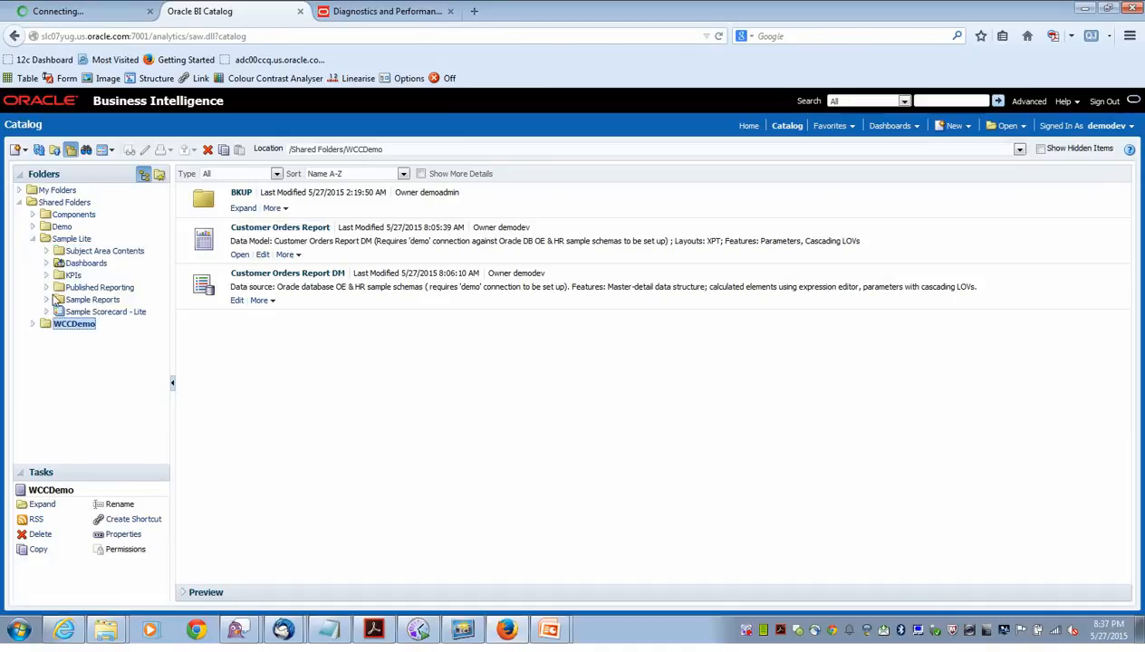
click(46, 287)
click(102, 336)
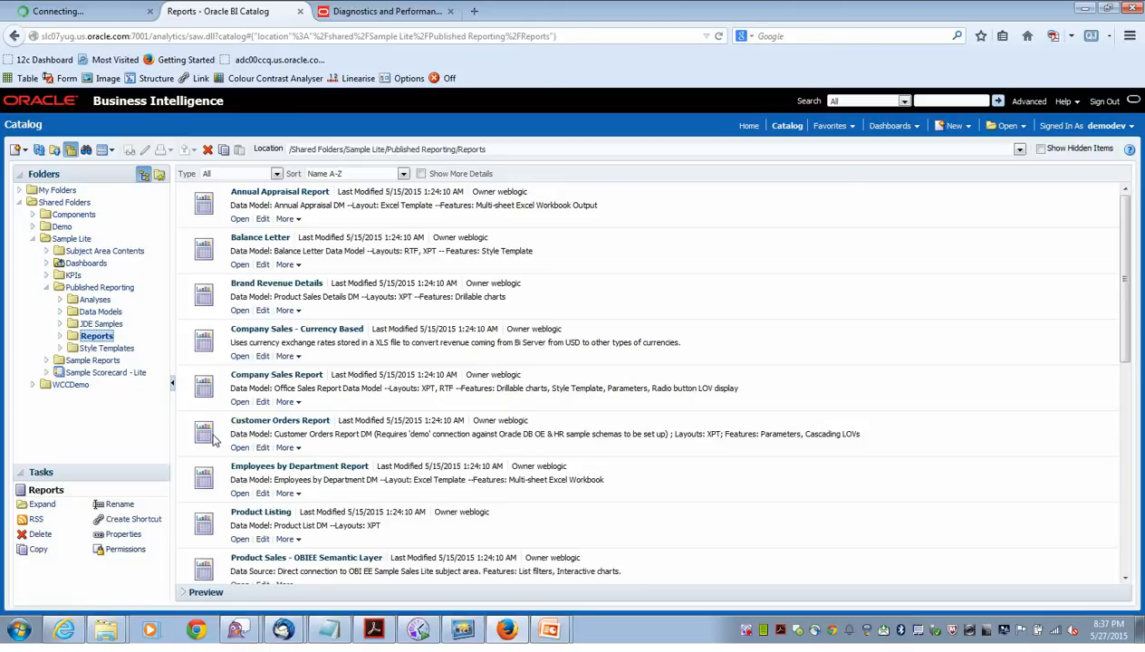
click(101, 312)
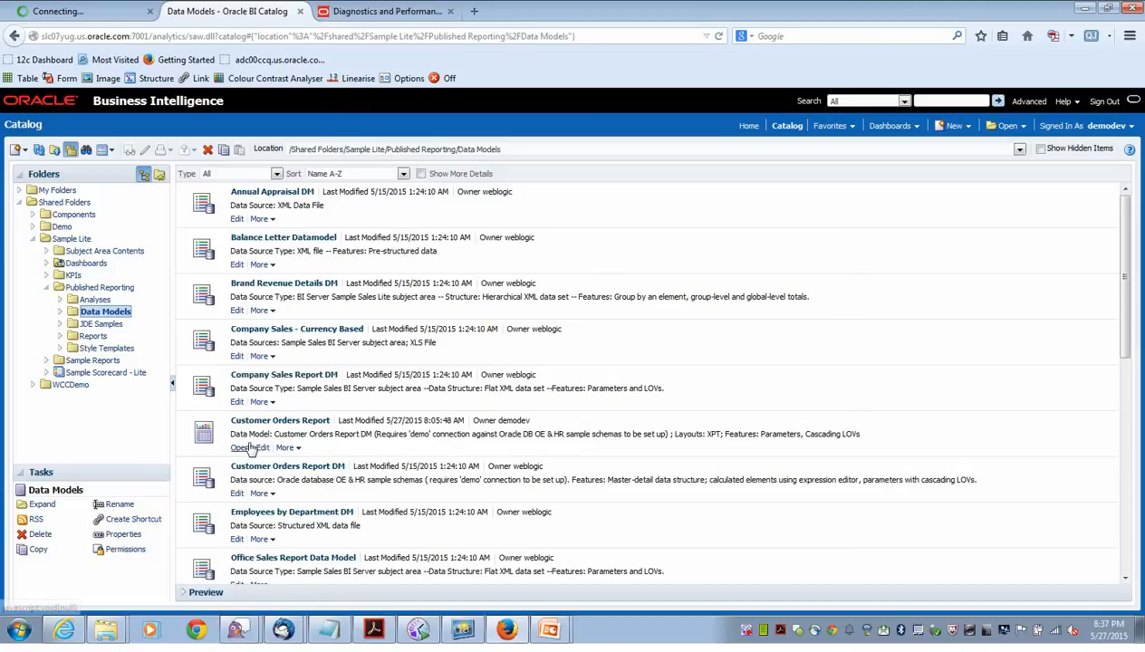
click(74, 386)
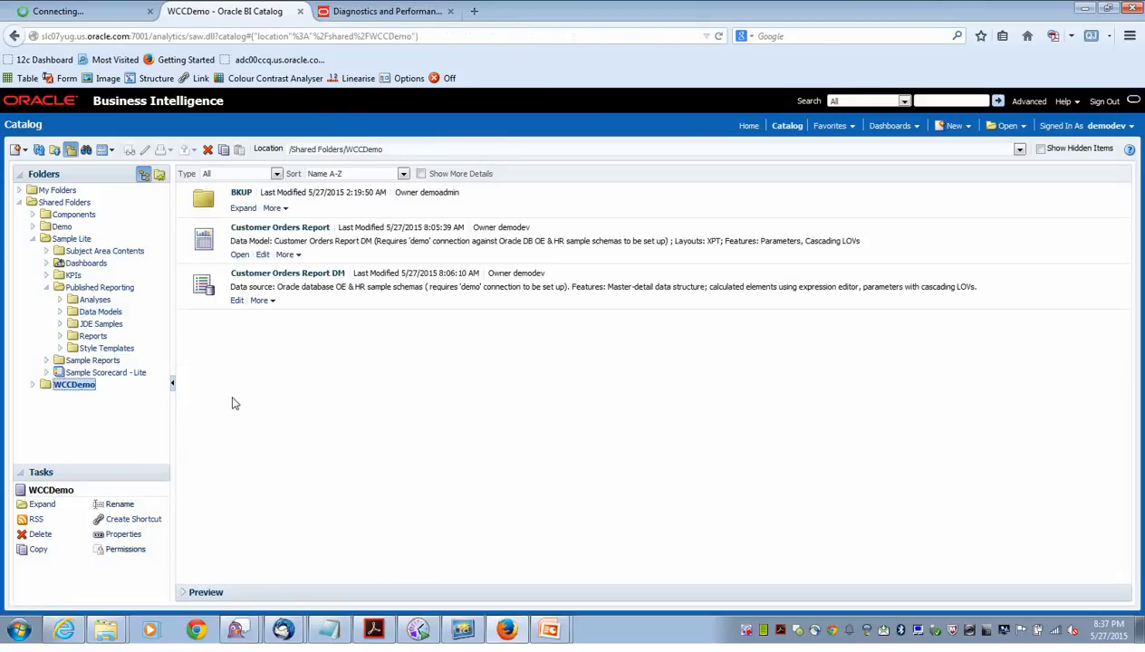
Edit Customer Orders Report DM, review the Orders and Customers groups, and show its Custom Metadata.
click(236, 306)
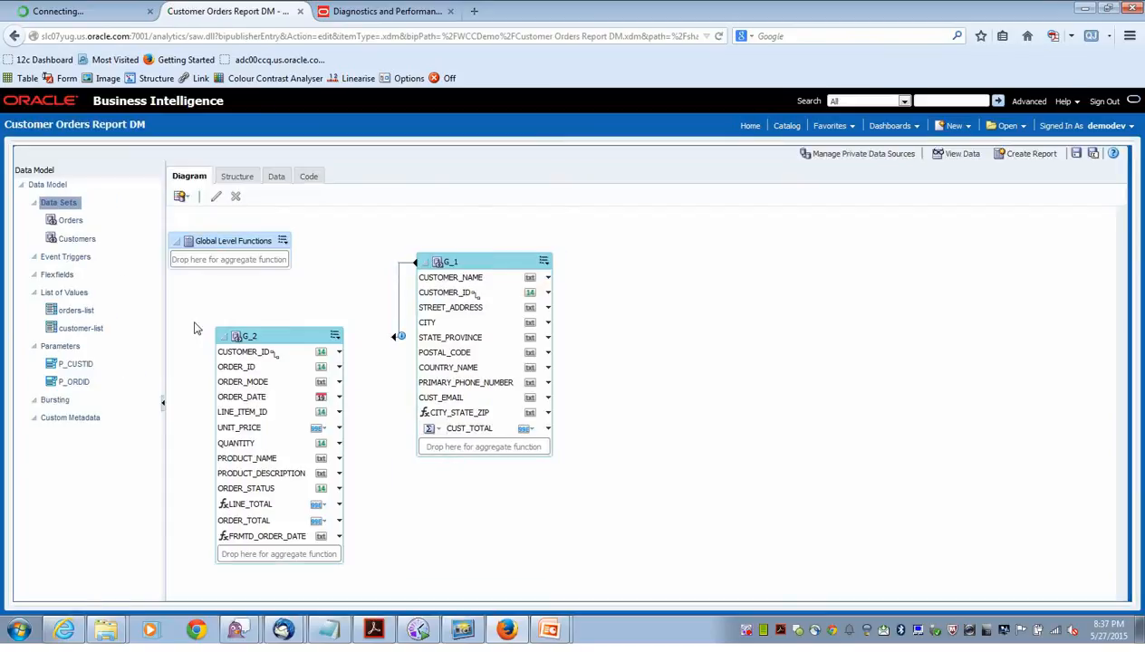
click(70, 222)
click(79, 240)
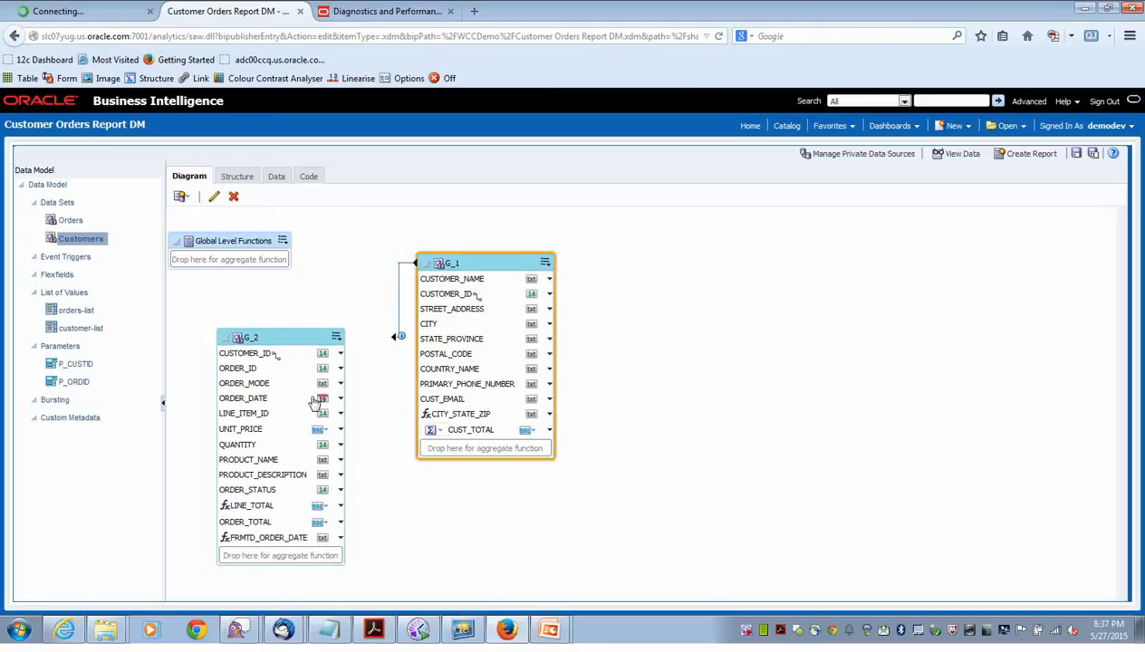
click(261, 336)
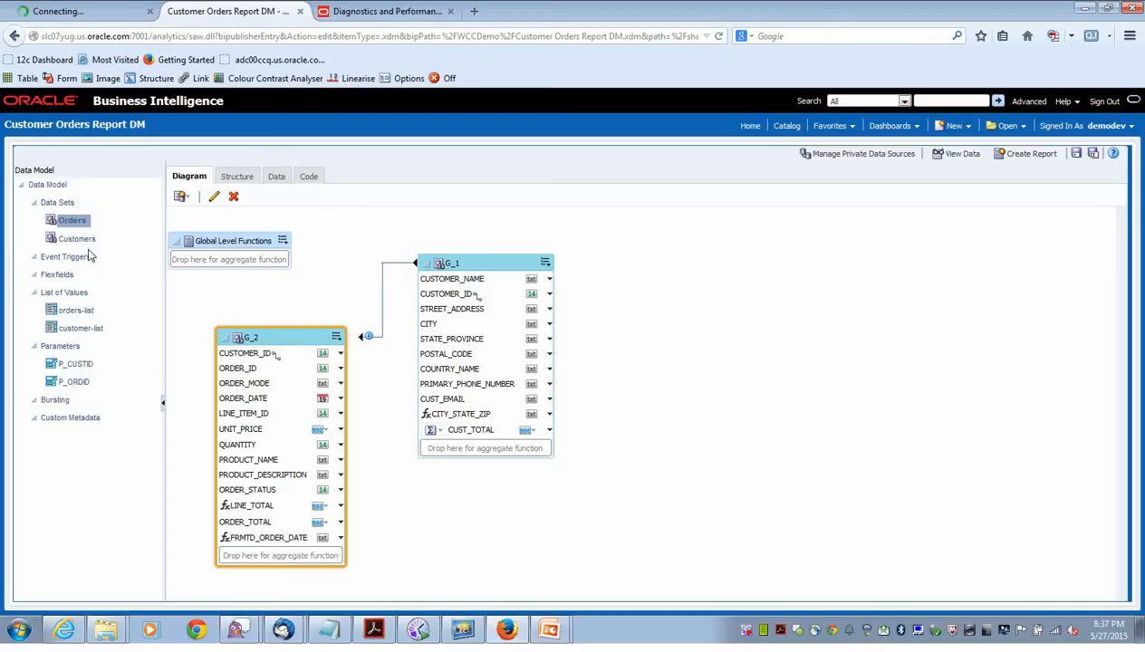
click(78, 424)
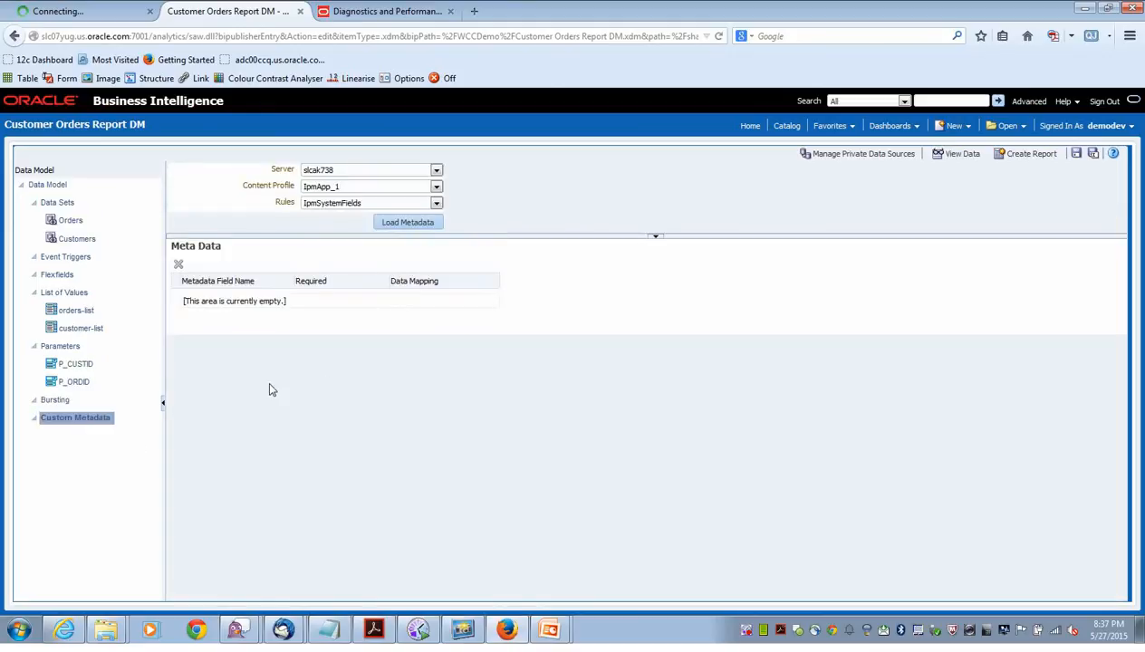
Choose server adc01dzt-demo, profile MyDemoProfile and rule WCCDemoRule, then load the xCustomerName, xCustomerID and xCity fields.
click(436, 170)
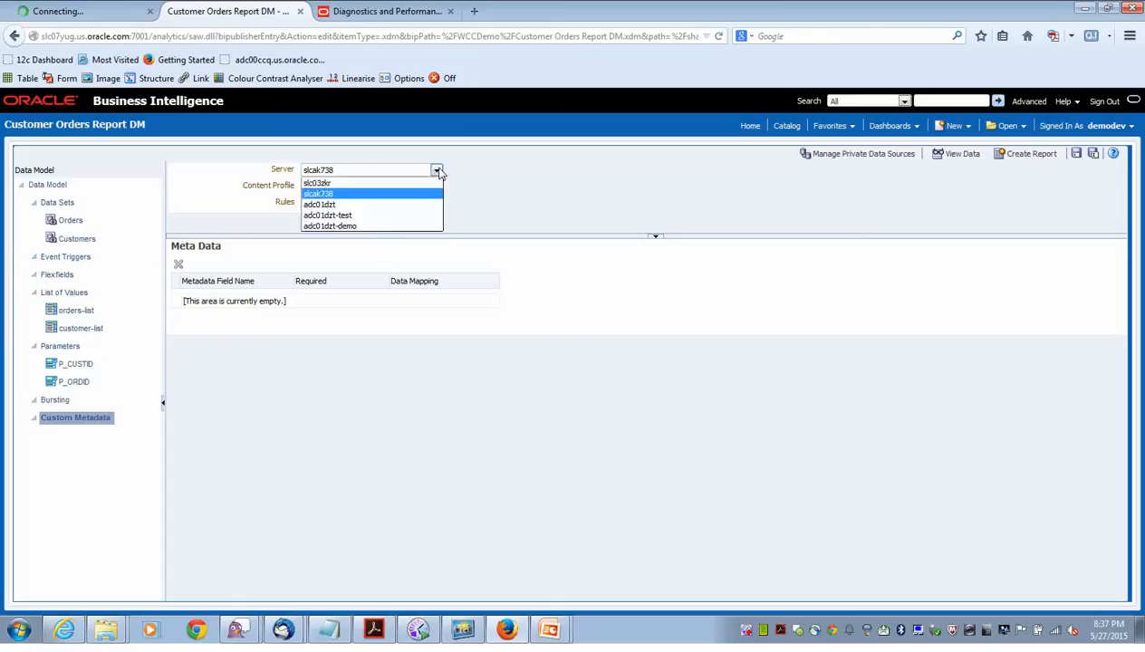
click(379, 228)
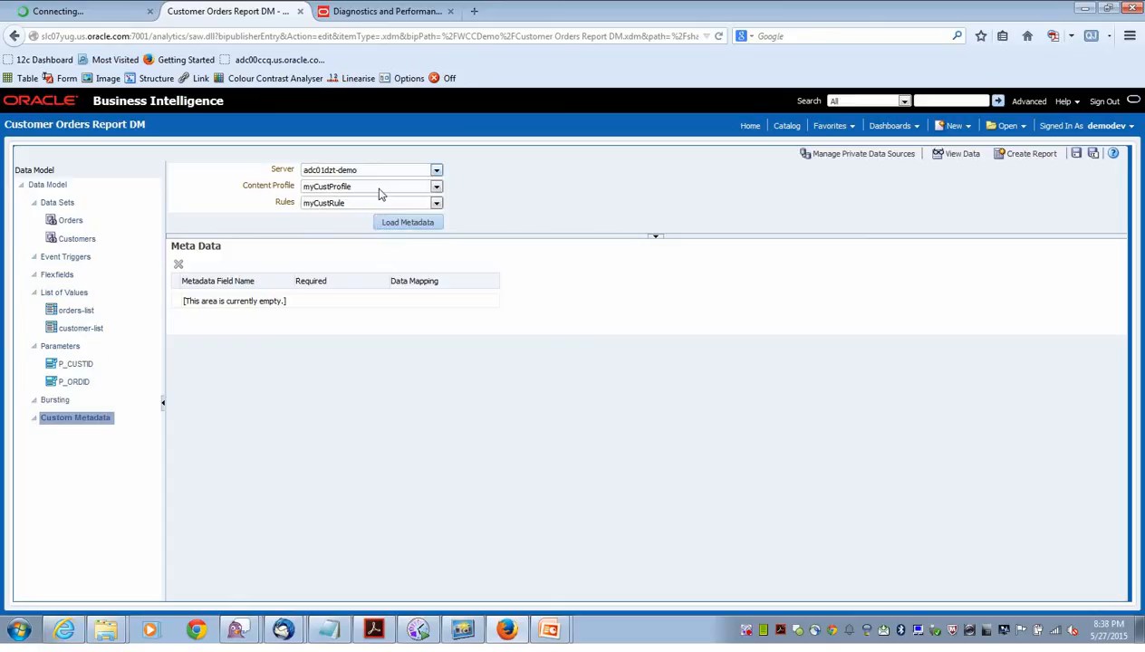
click(380, 189)
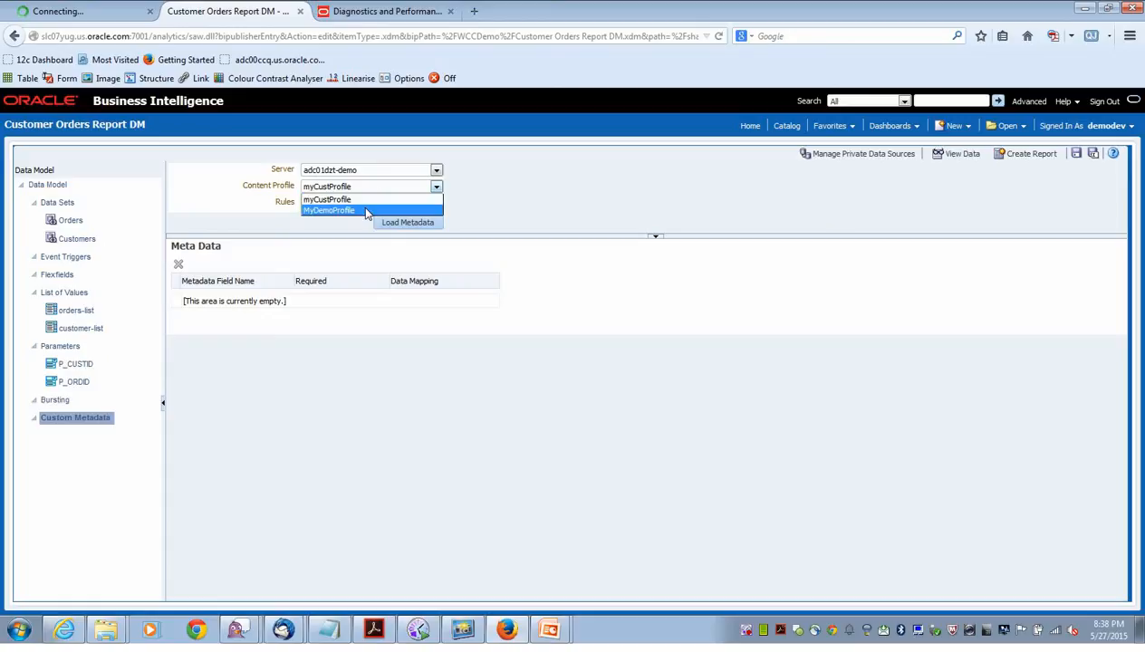
click(366, 211)
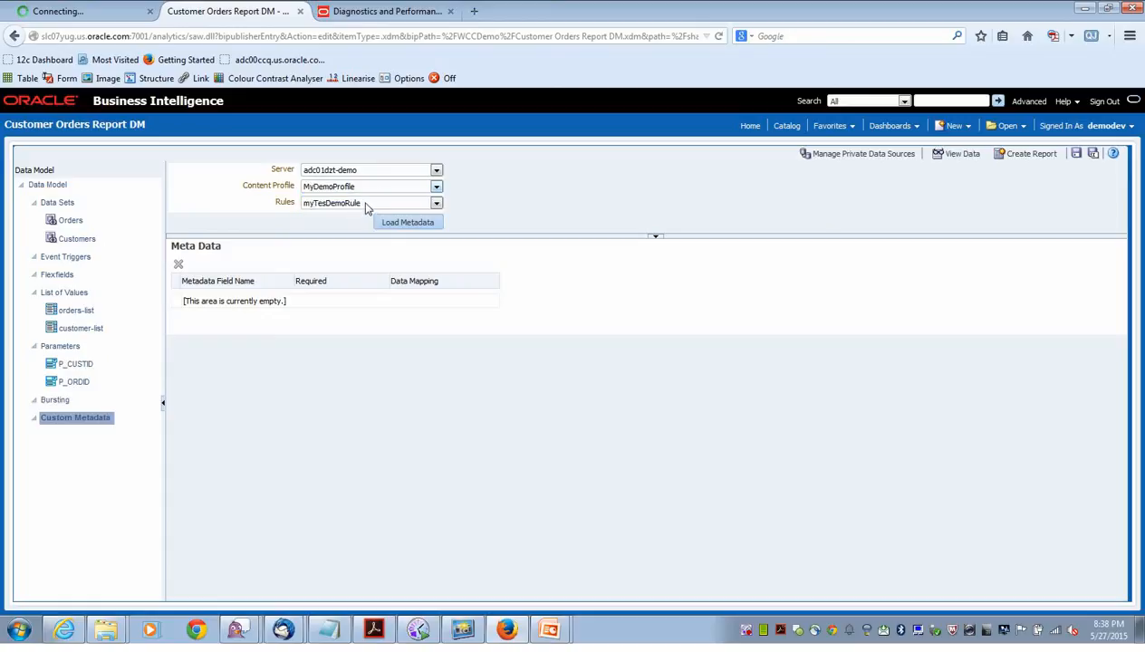
click(366, 208)
click(353, 228)
click(393, 224)
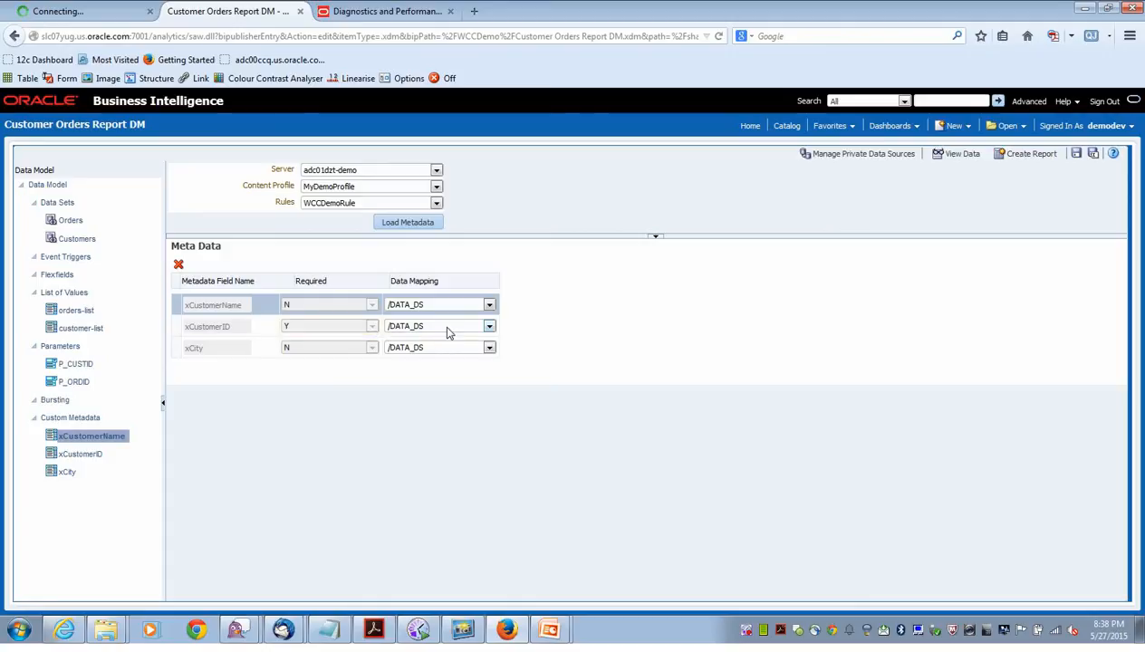
Map xCustomerName, xCustomerID and xCity to /DATA_DS/G_1/CUSTOMER_NAME, CUSTOMER_ID and CITY, then save.
click(490, 305)
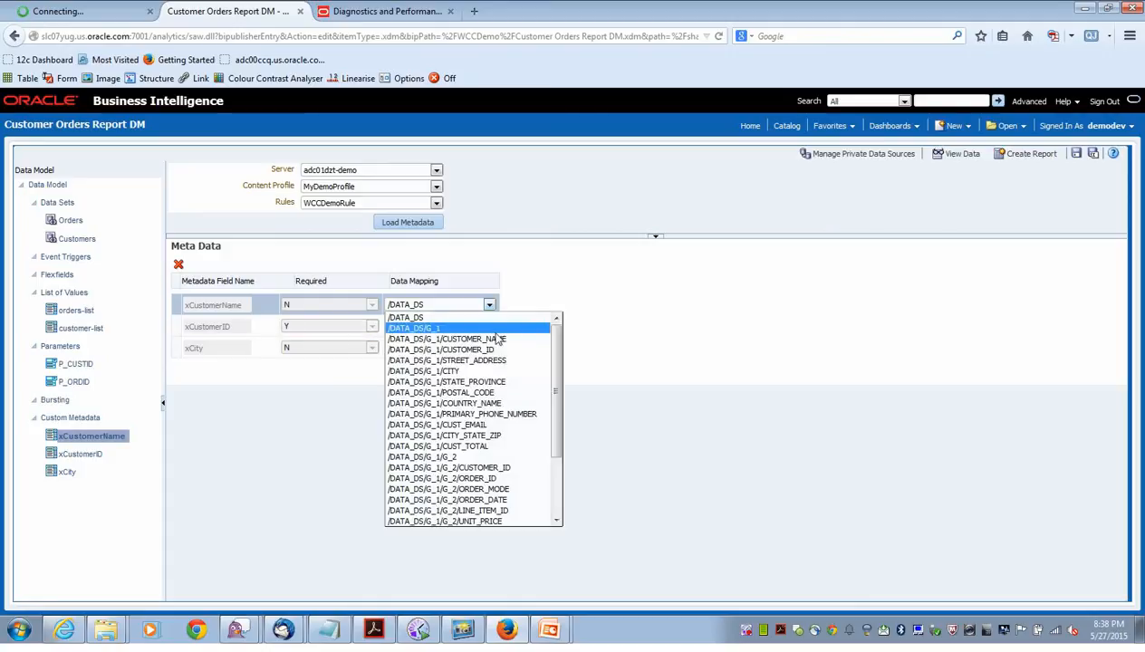
click(495, 339)
click(489, 326)
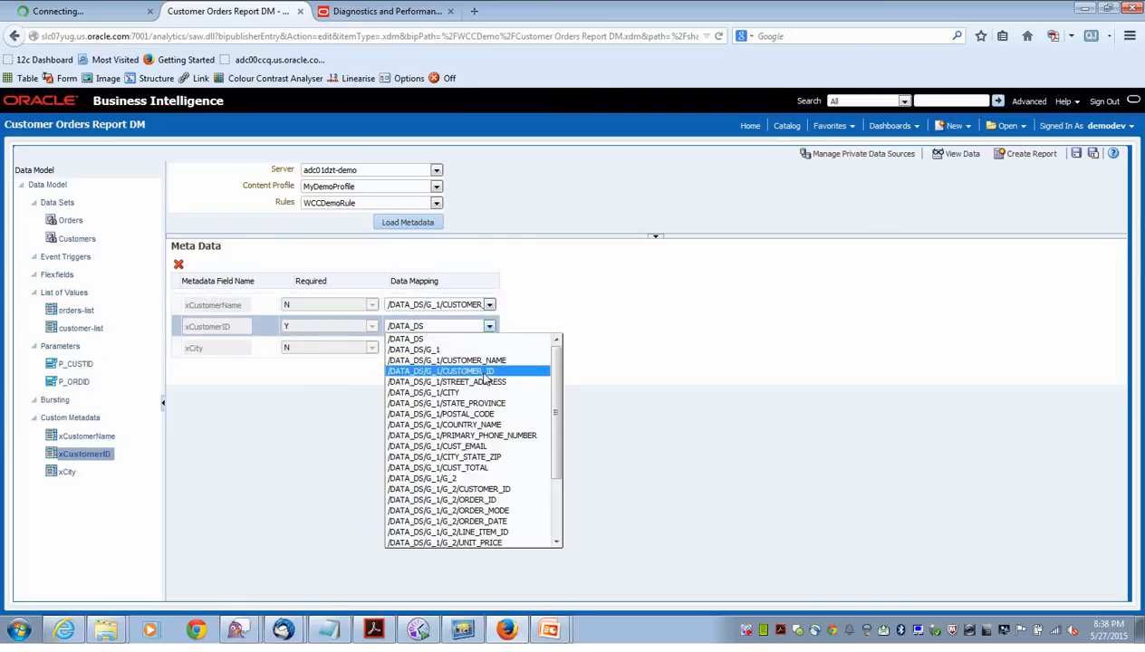
click(480, 370)
click(481, 350)
click(463, 414)
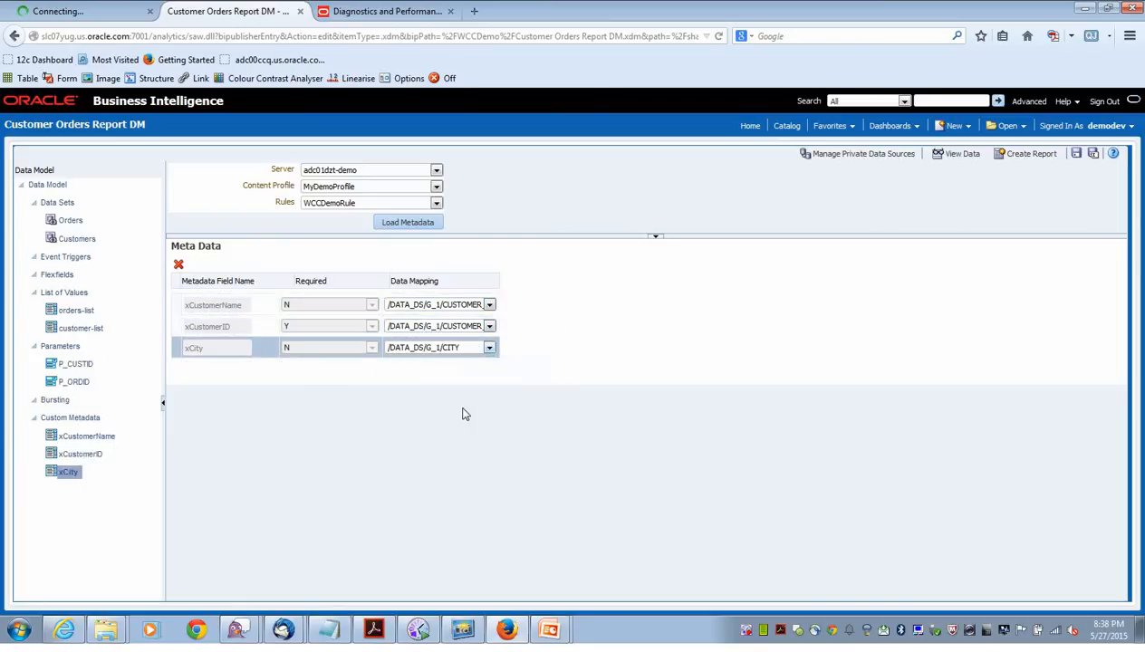
click(1076, 153)
Add a new bursting definition and name it BurstToWCC.
click(56, 401)
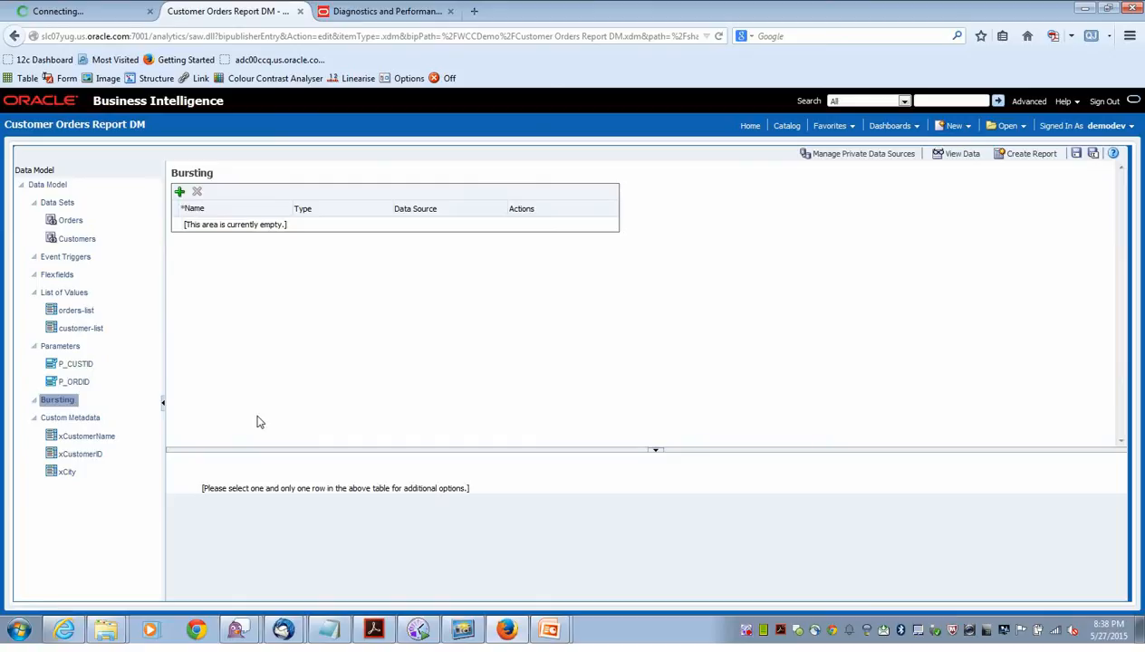
drag(619, 450, 615, 296)
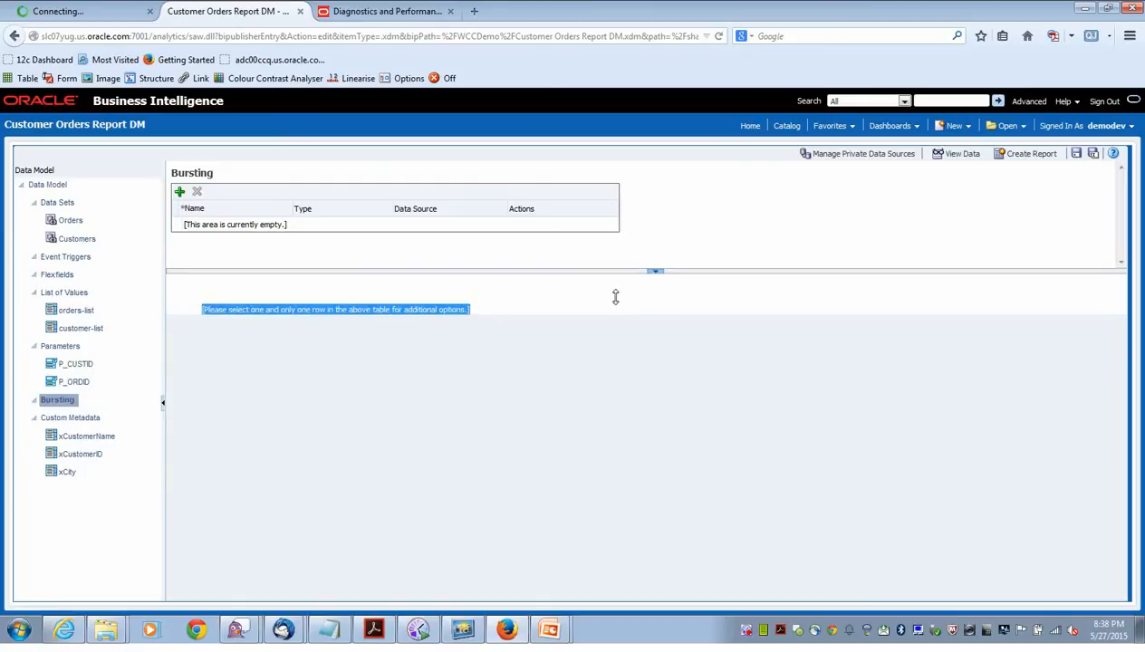
click(179, 192)
drag(256, 228, 181, 228)
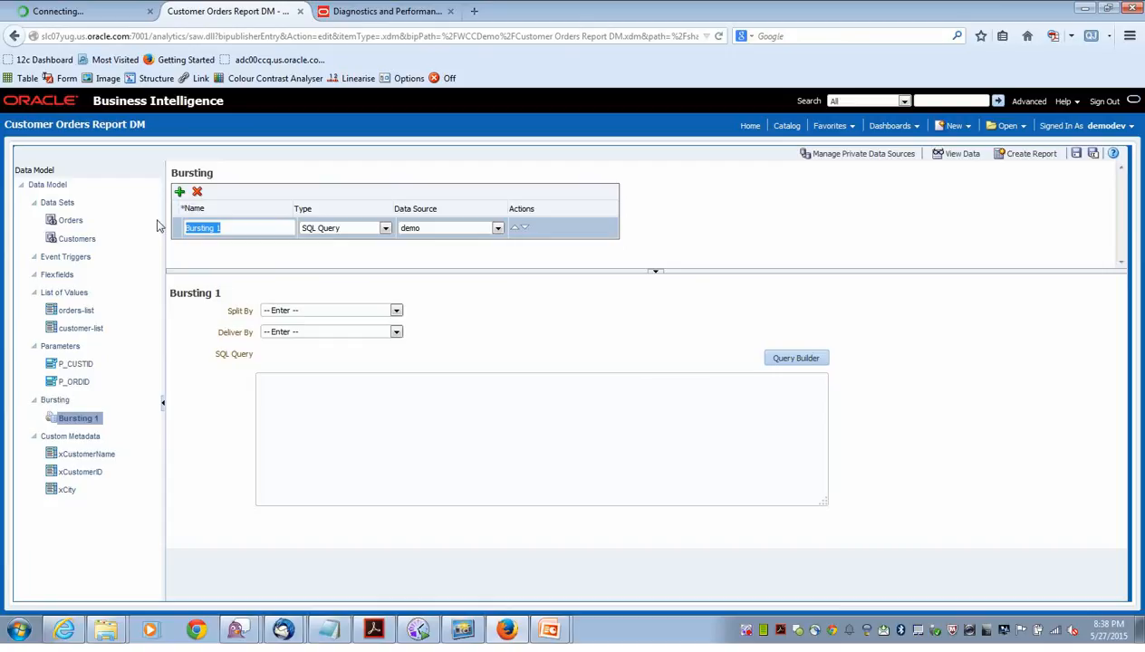
text(BurstToWCC)
Set both Split By and Deliver By to /DATA_DS/G_1/CUSTOMER_ID.
click(387, 310)
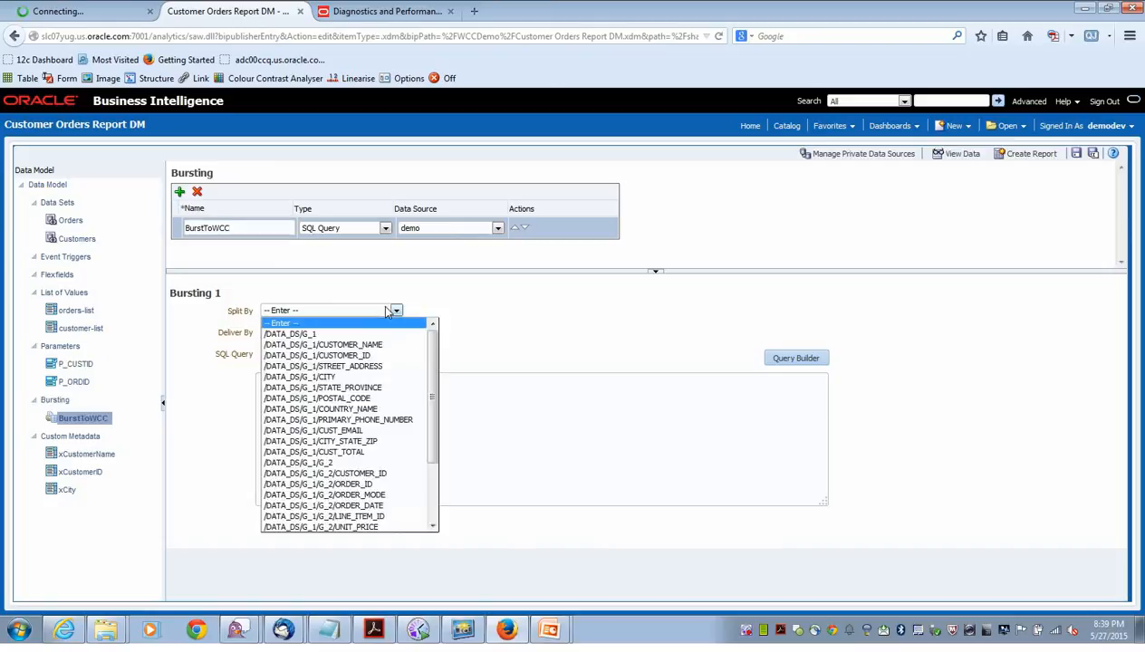
click(378, 357)
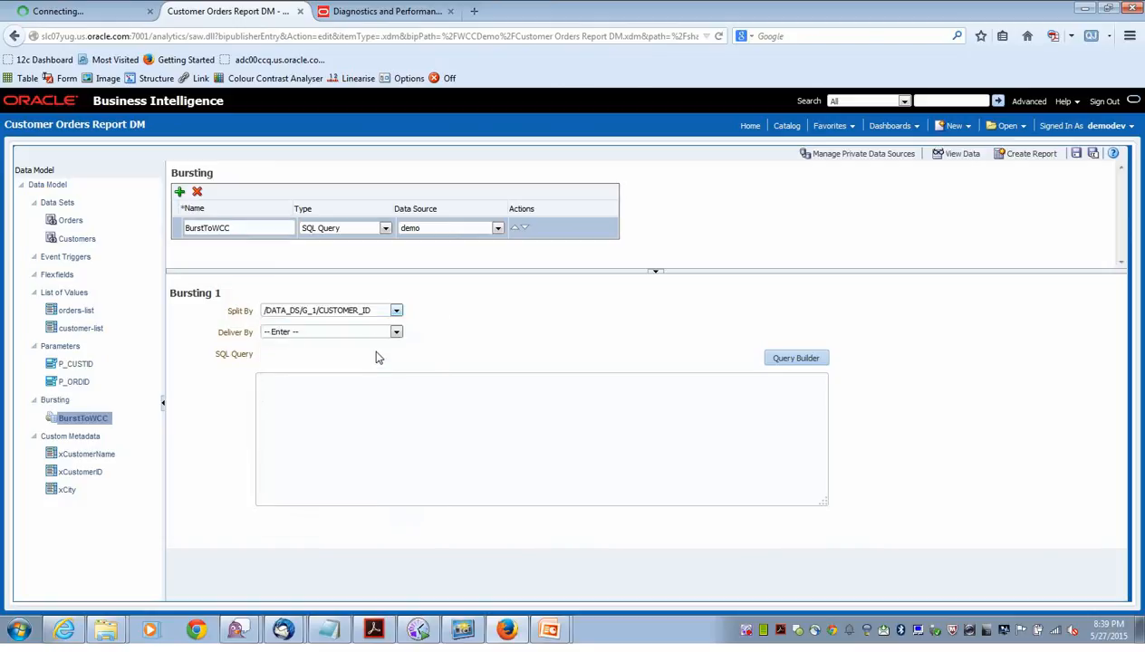
click(376, 334)
click(369, 377)
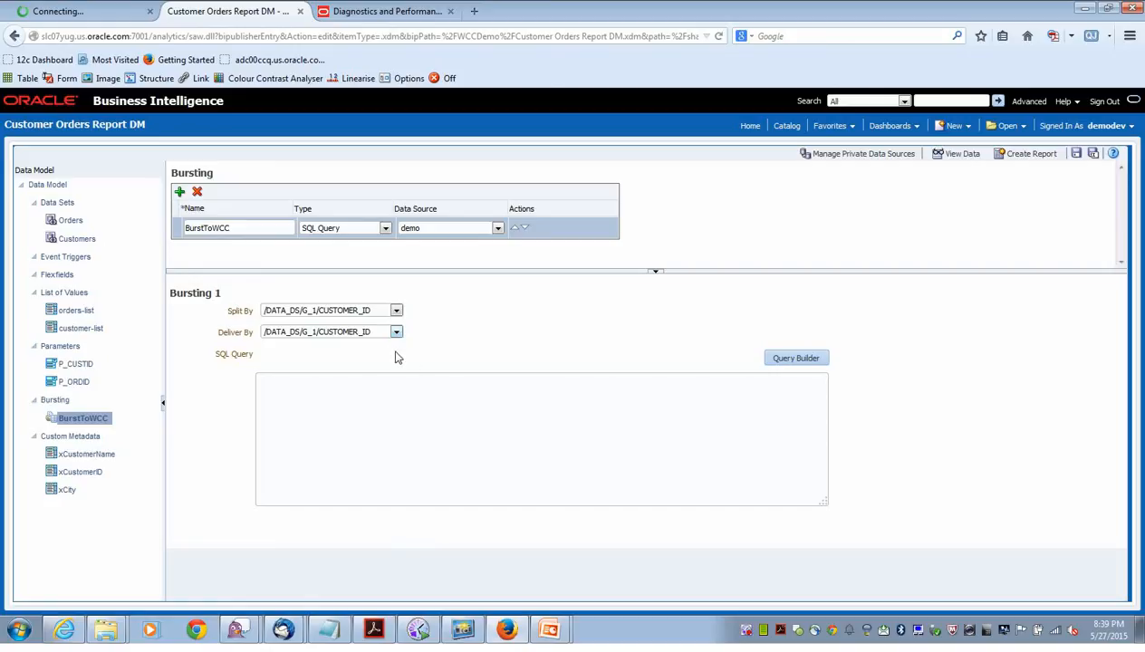
click(415, 400)
Copy the first bursting SELECT statement from the Notepad notes.
key(alt+Tab)
key(alt+Tab)
key(alt+Tab)
key(alt+Tab)
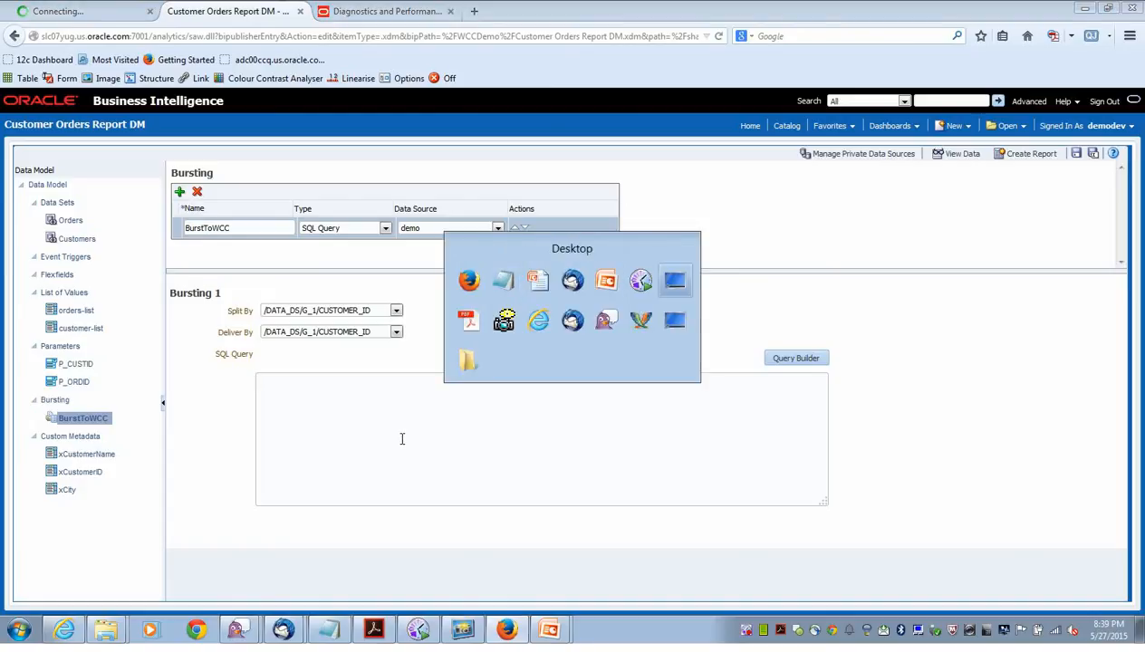
key(alt+Tab)
key(alt+shift+Tab)
key(alt+shift+Tab)
key(alt+shift+Tab)
key(alt+shift+Tab)
key(alt+shift+Tab)
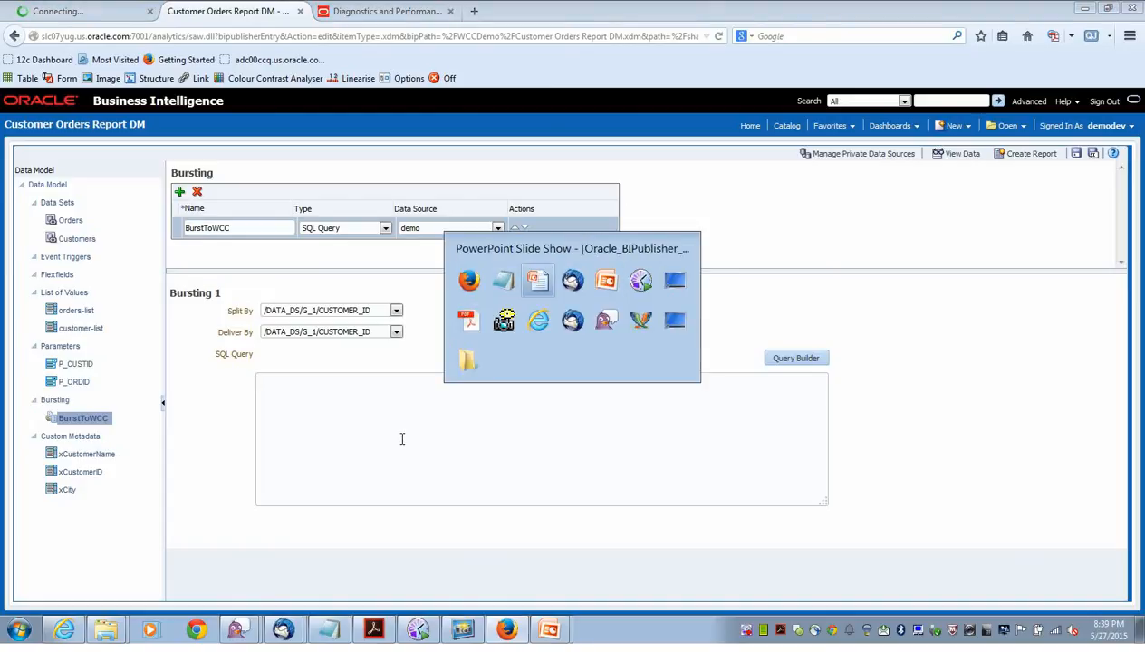
key(alt+shift+Tab)
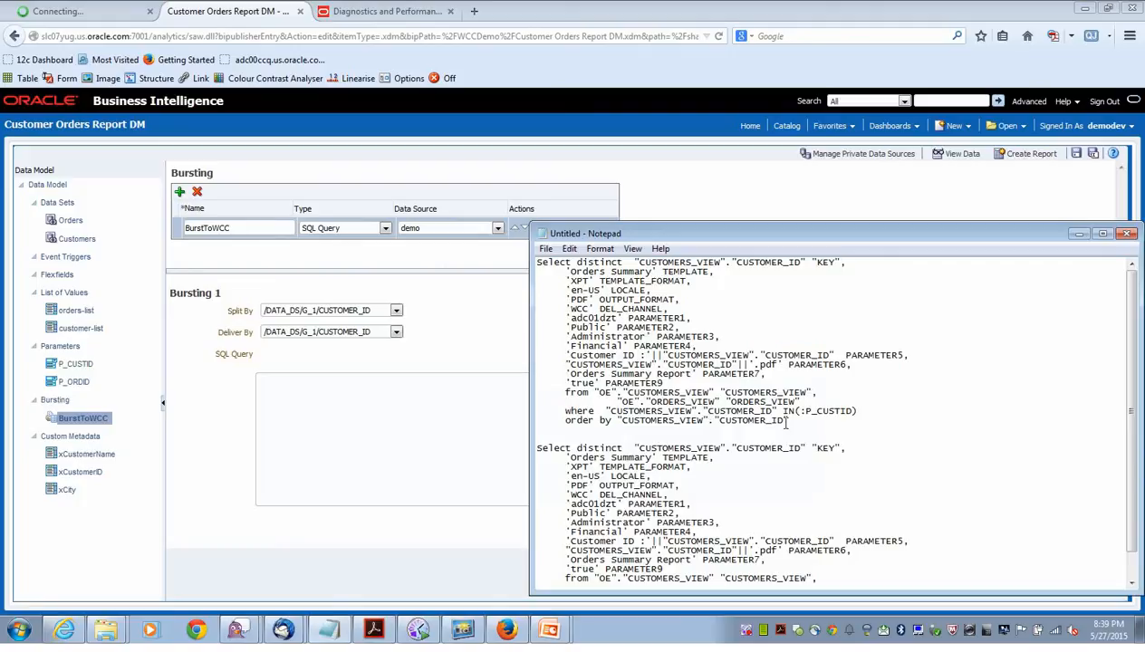
drag(786, 423, 466, 260)
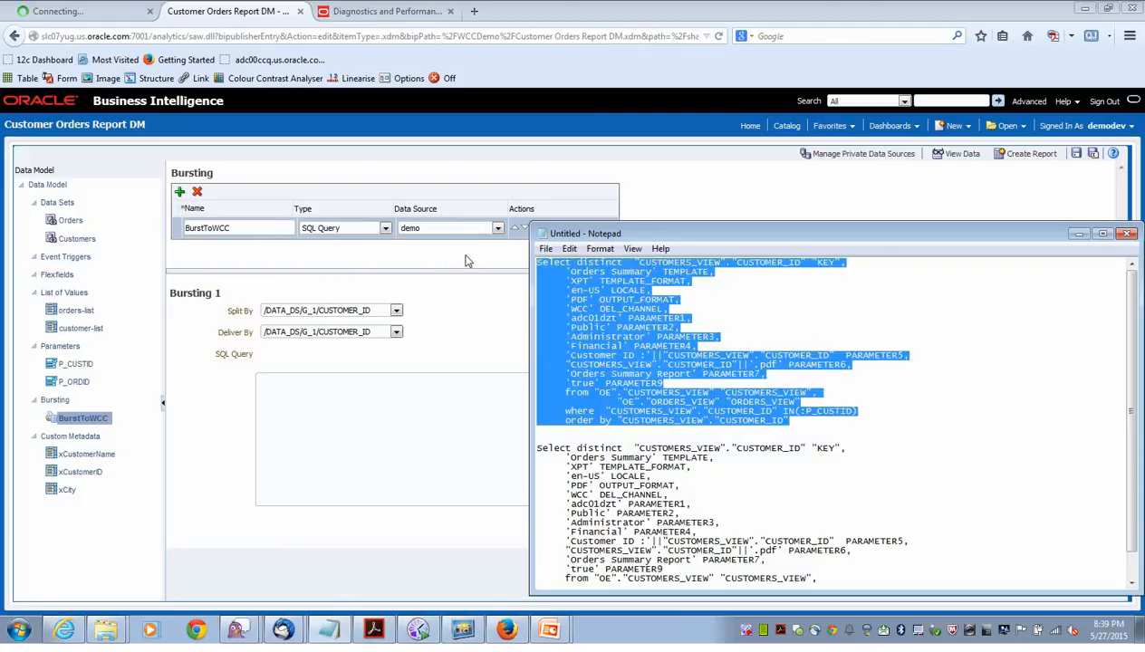
key(ctrl+c)
Paste the statement into the BurstToWCC SQL Query box, then return to the slide show.
click(413, 447)
key(ctrl+v)
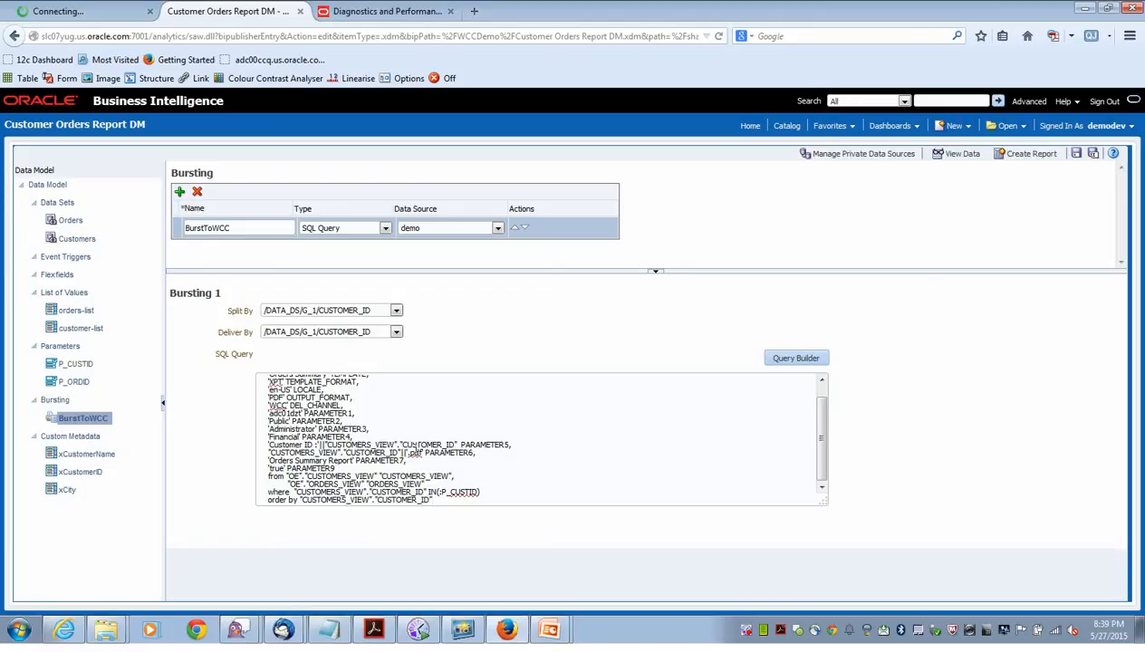
scroll(415, 448, up, 2)
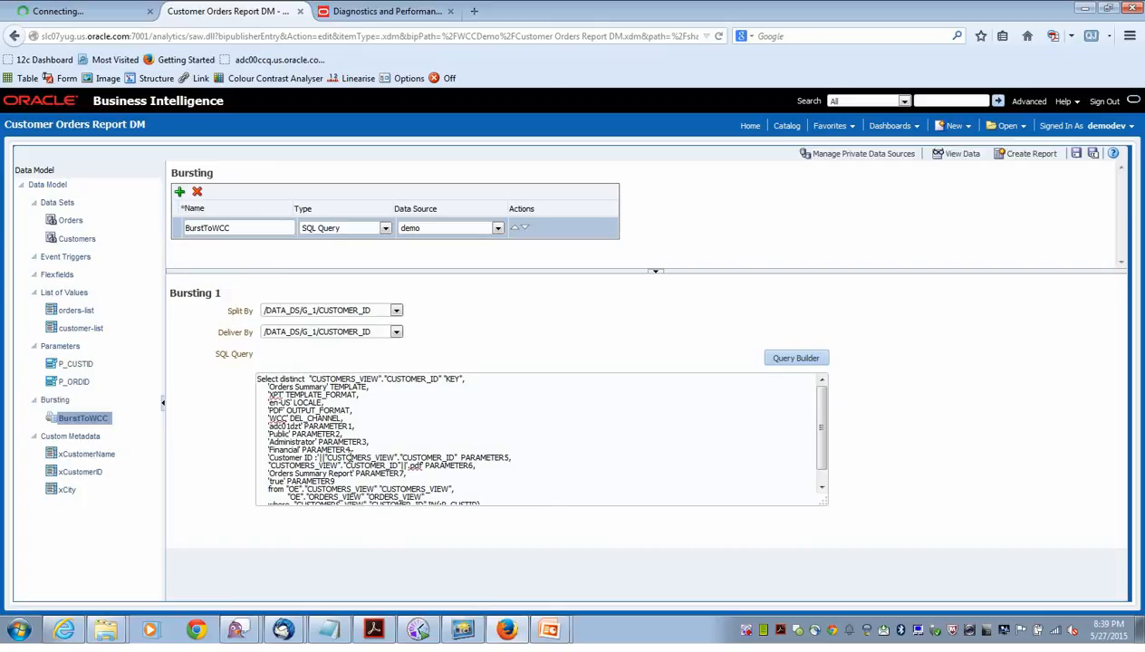
key(alt+Tab)
key(alt+Tab)
key(alt+Tab)
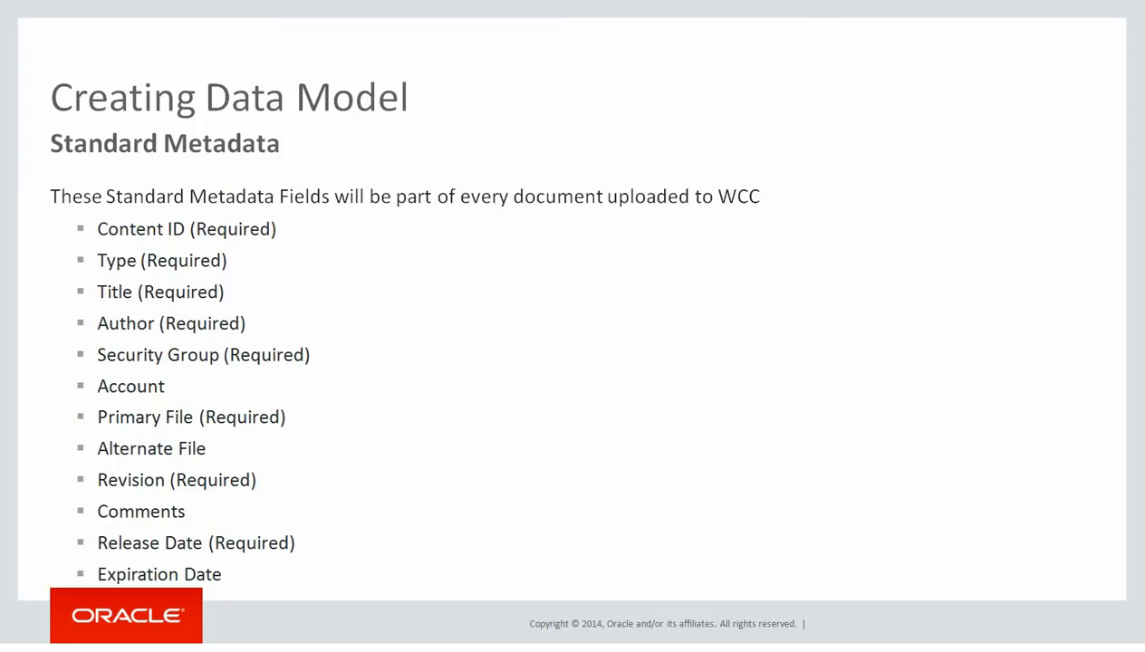
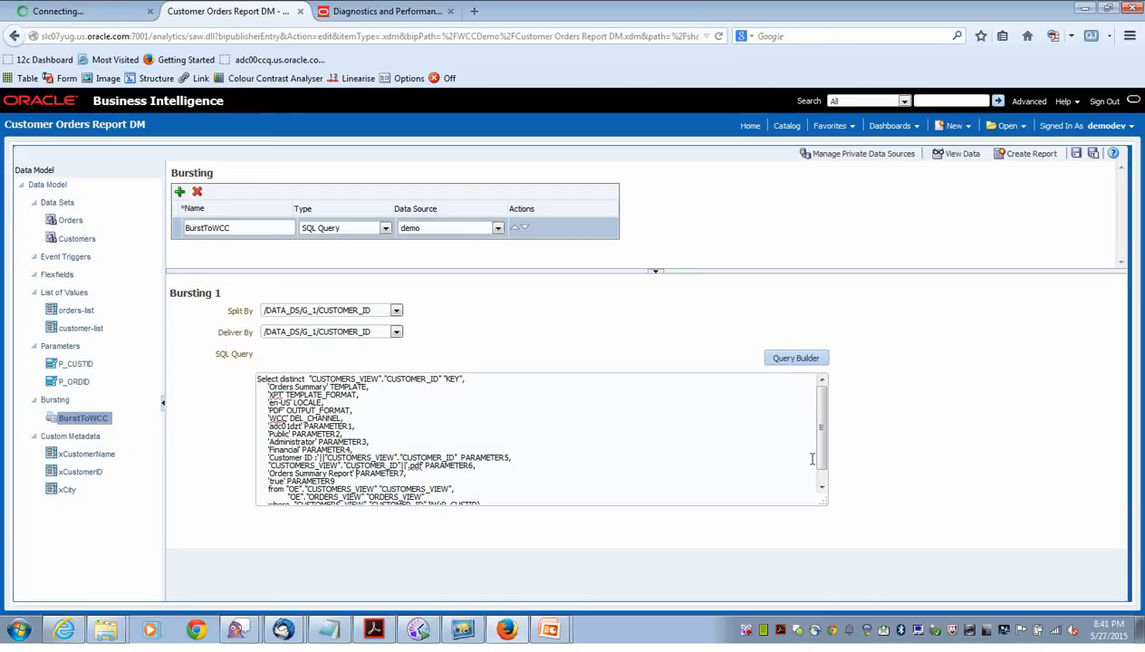
Scroll down to review the BurstToWCC SQL query in the Bursting section.
scroll(813, 459, down, 2)
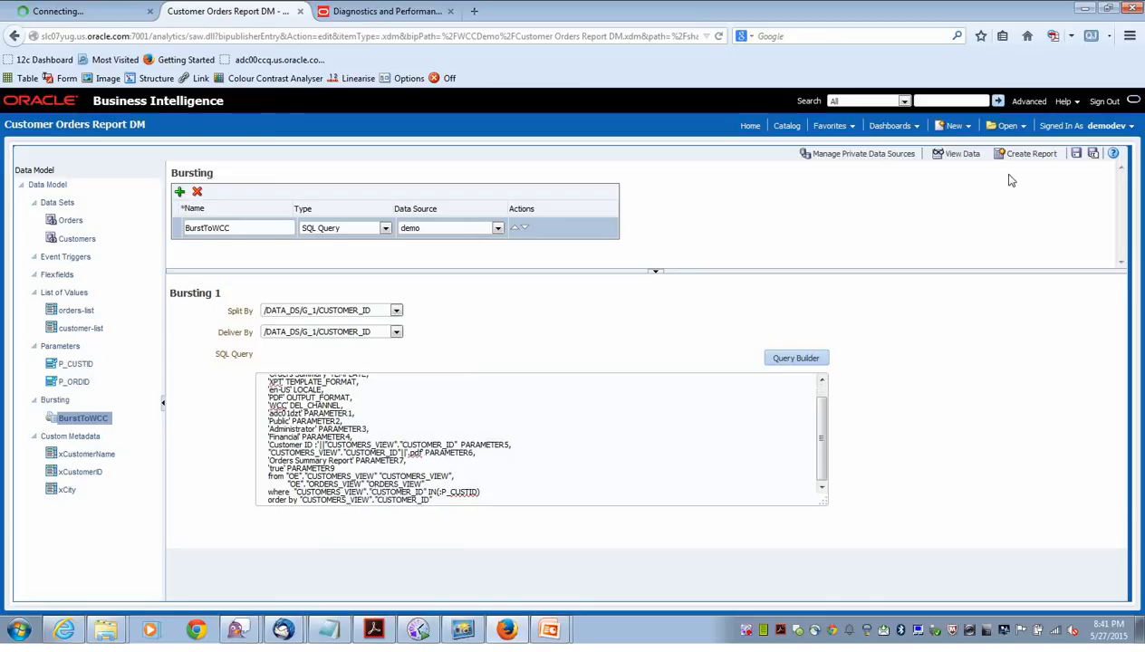
Save the bursting data model and browse to the WCCDemo catalog folder.
click(1078, 156)
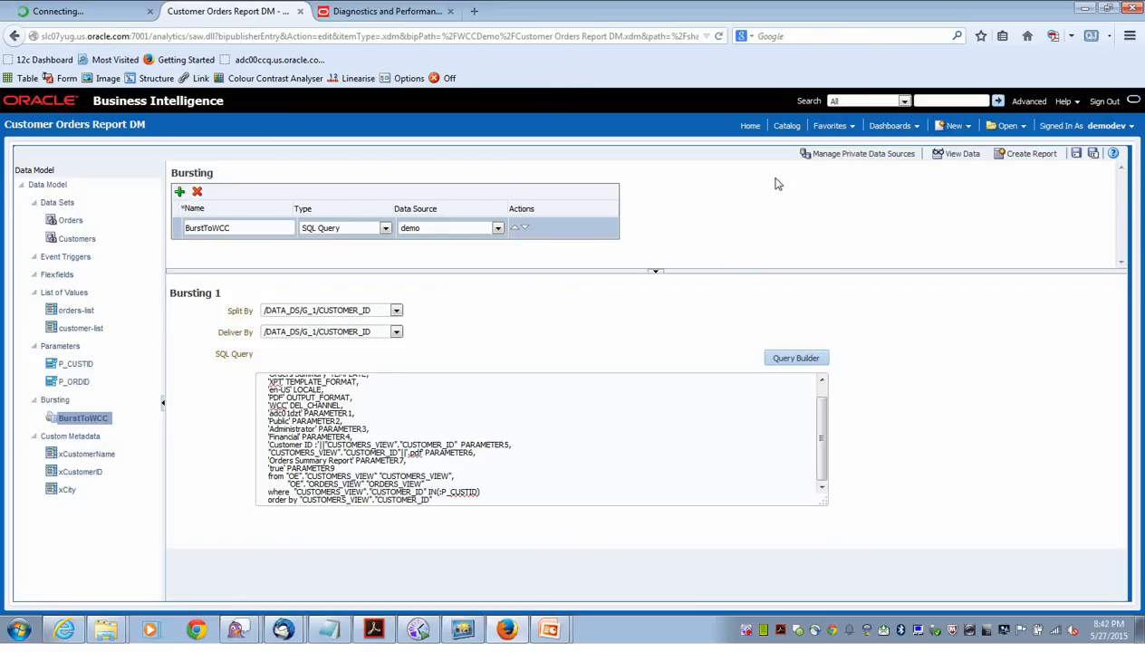
click(786, 126)
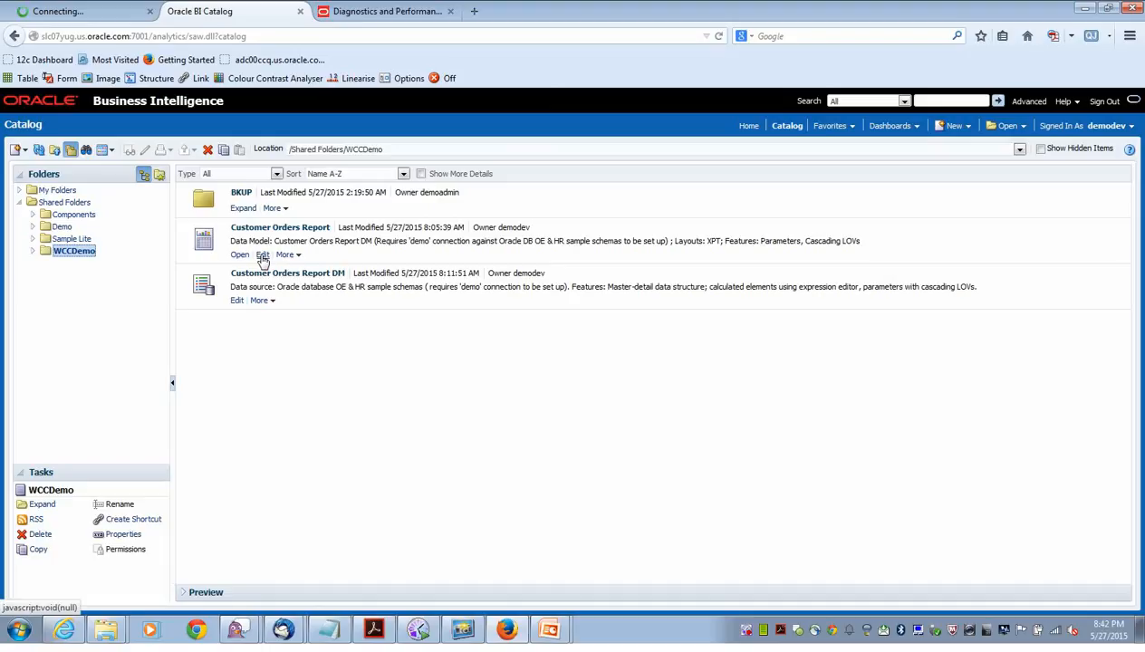
Edit Customer Orders Report and link it to the Customer Orders Report DM data model.
click(262, 256)
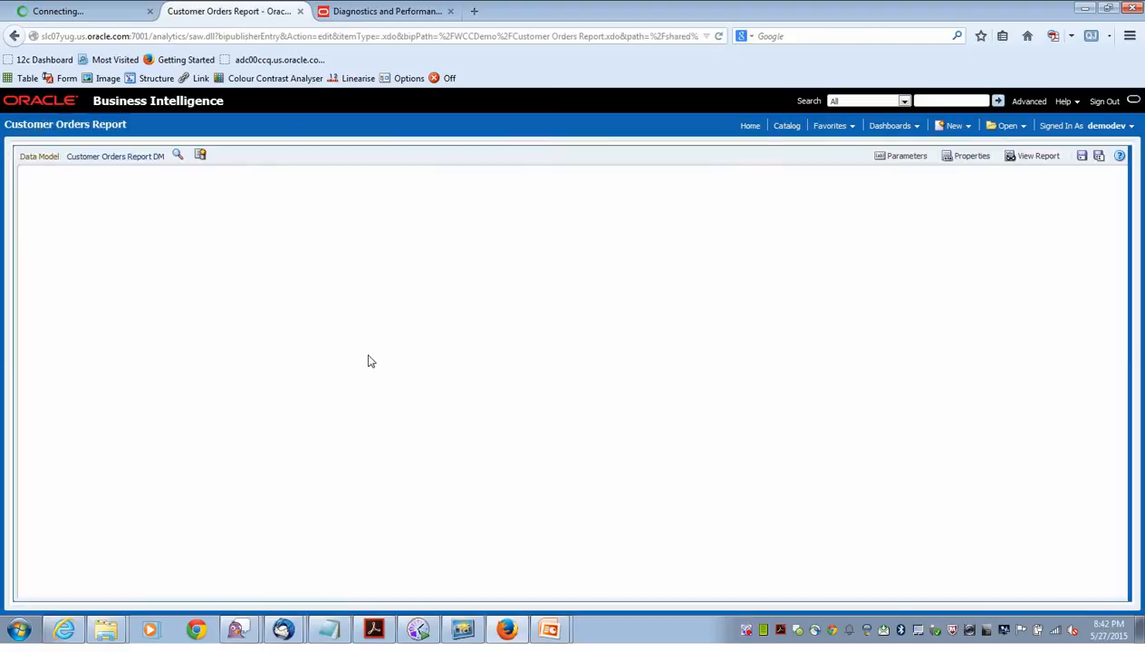
click(176, 157)
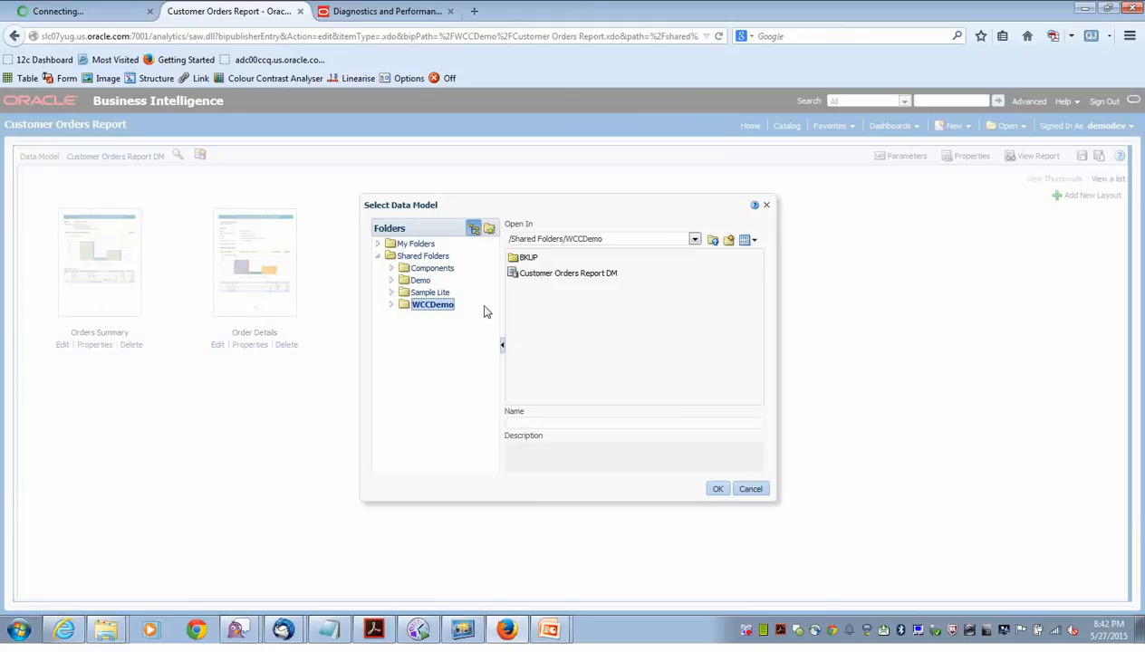
click(574, 281)
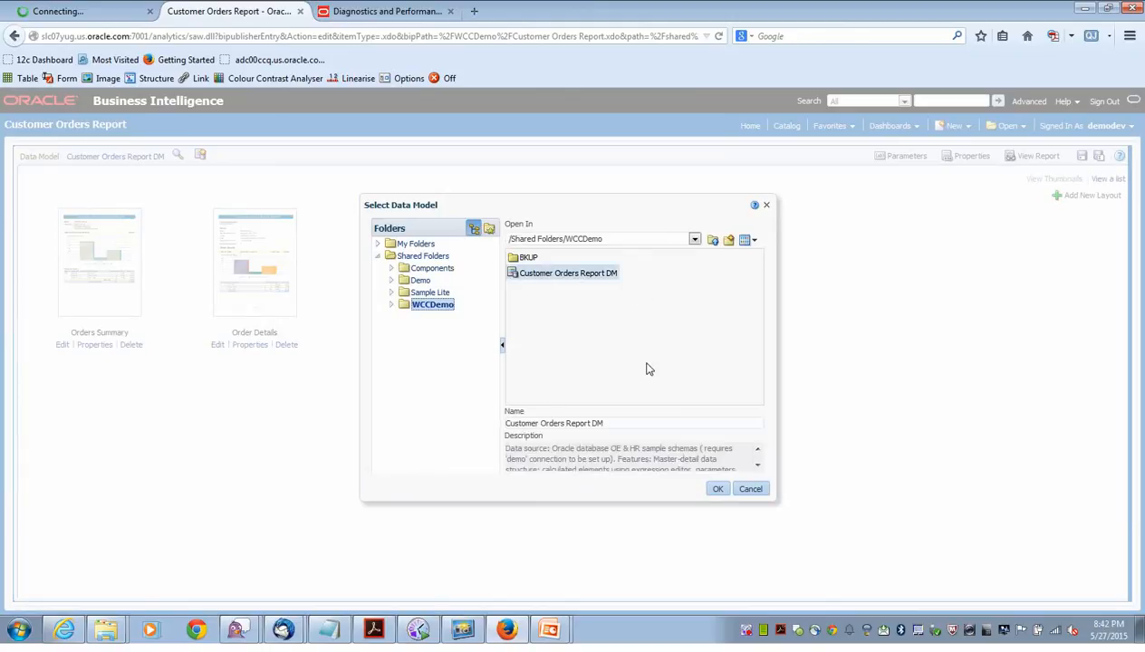
click(711, 487)
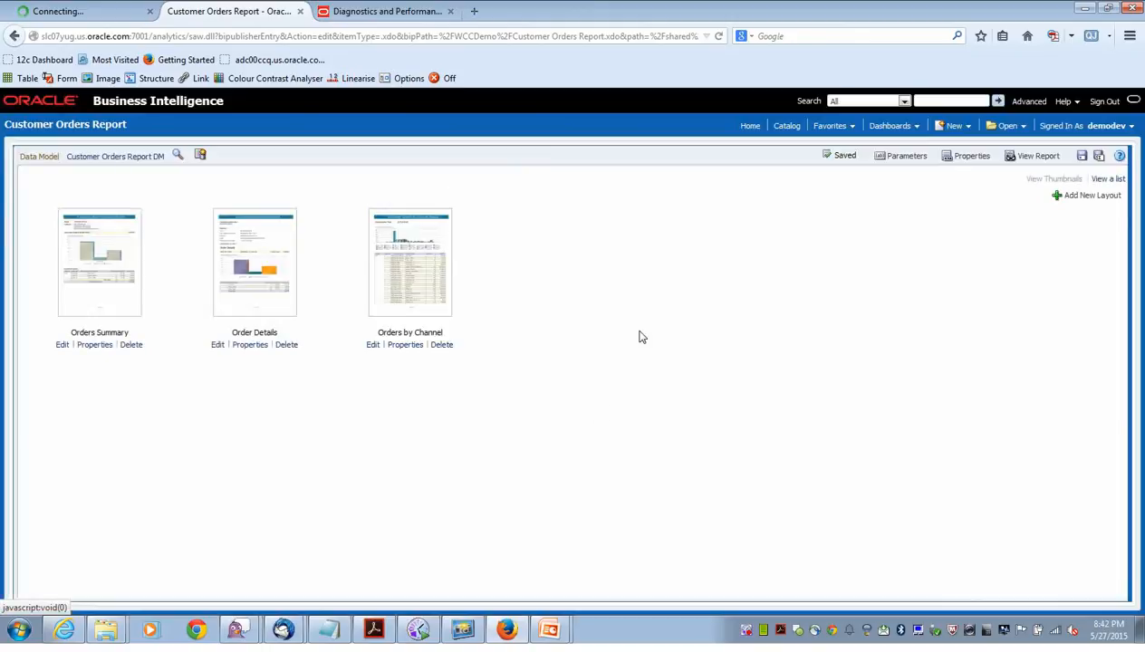
Set Enable Digital Signature to False in the report's Formatting properties.
click(962, 156)
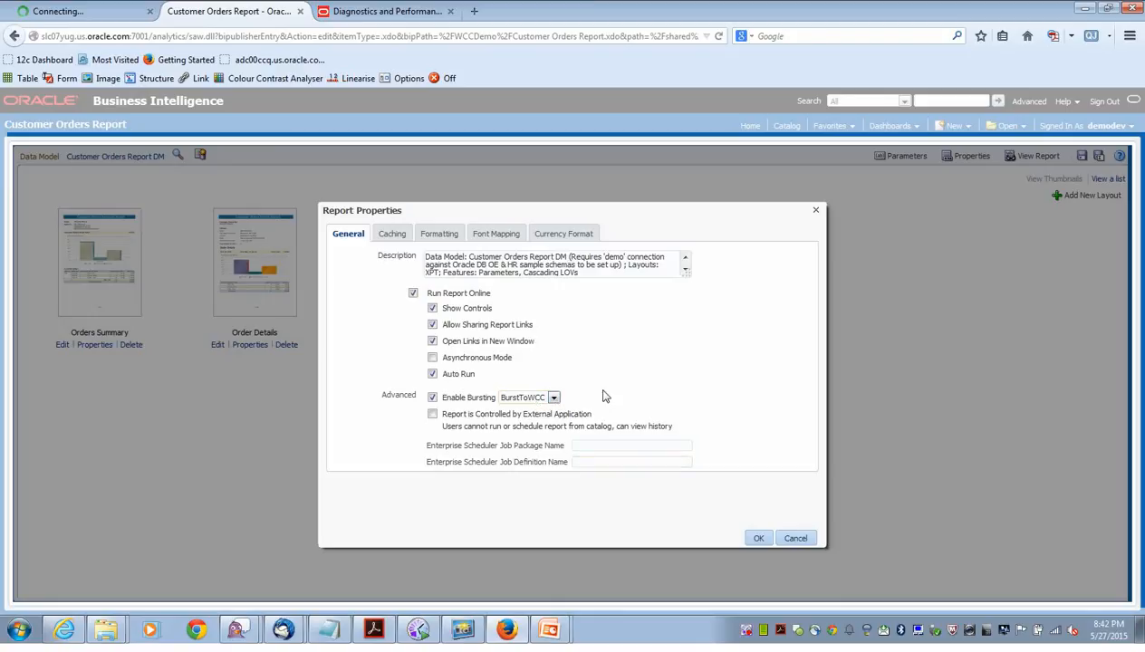
click(455, 237)
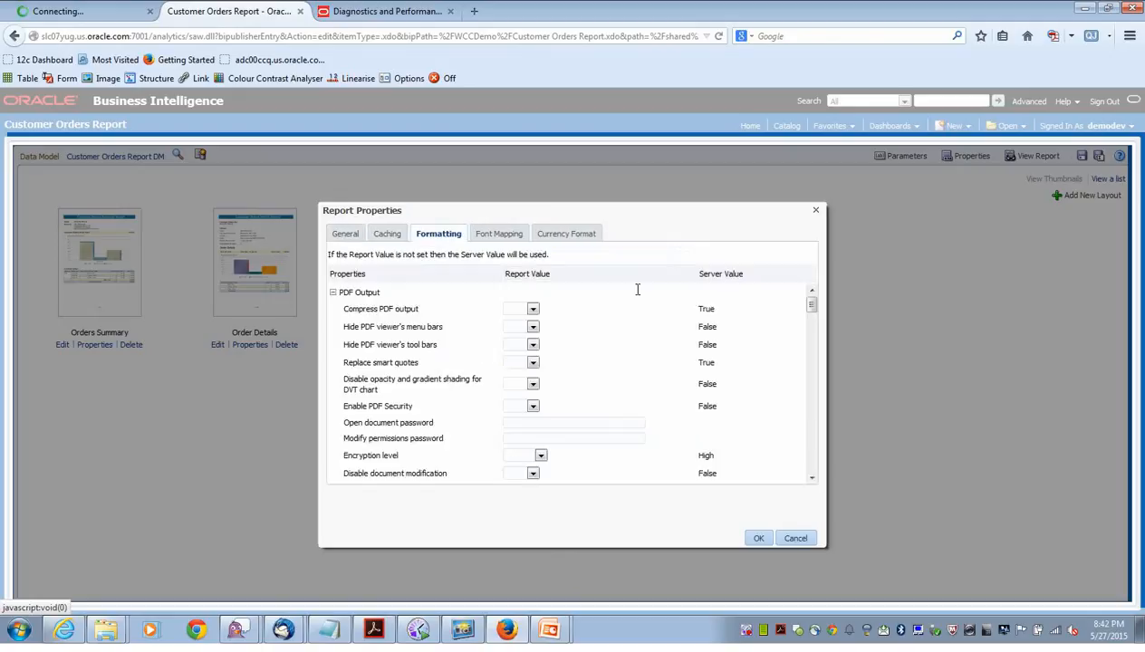
drag(811, 302, 810, 341)
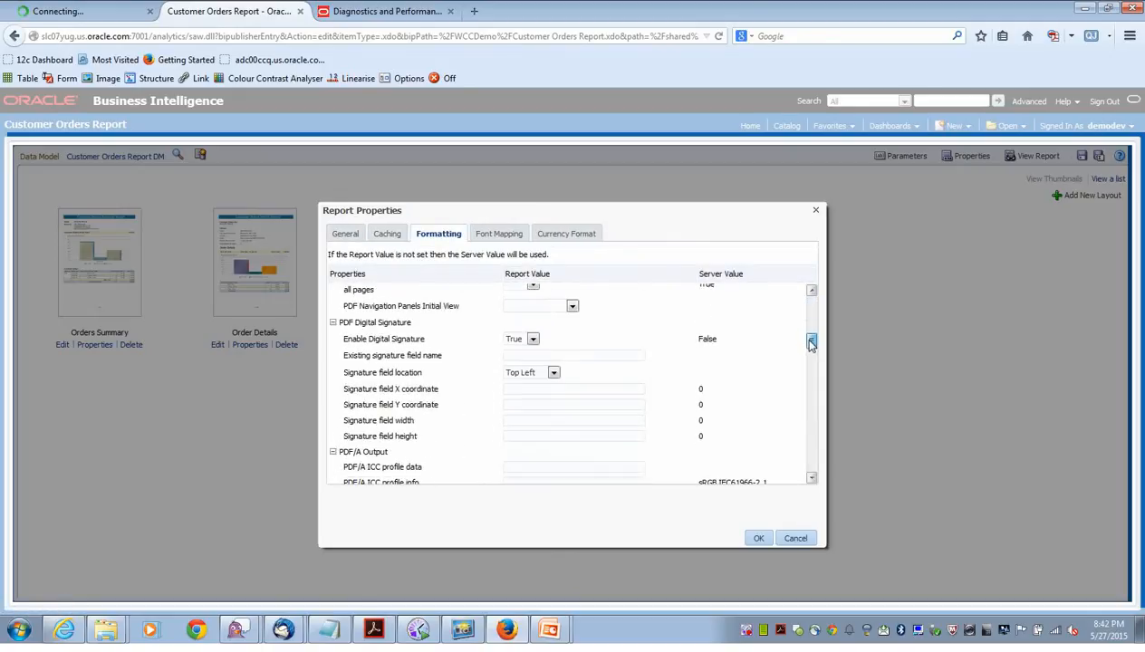
click(532, 339)
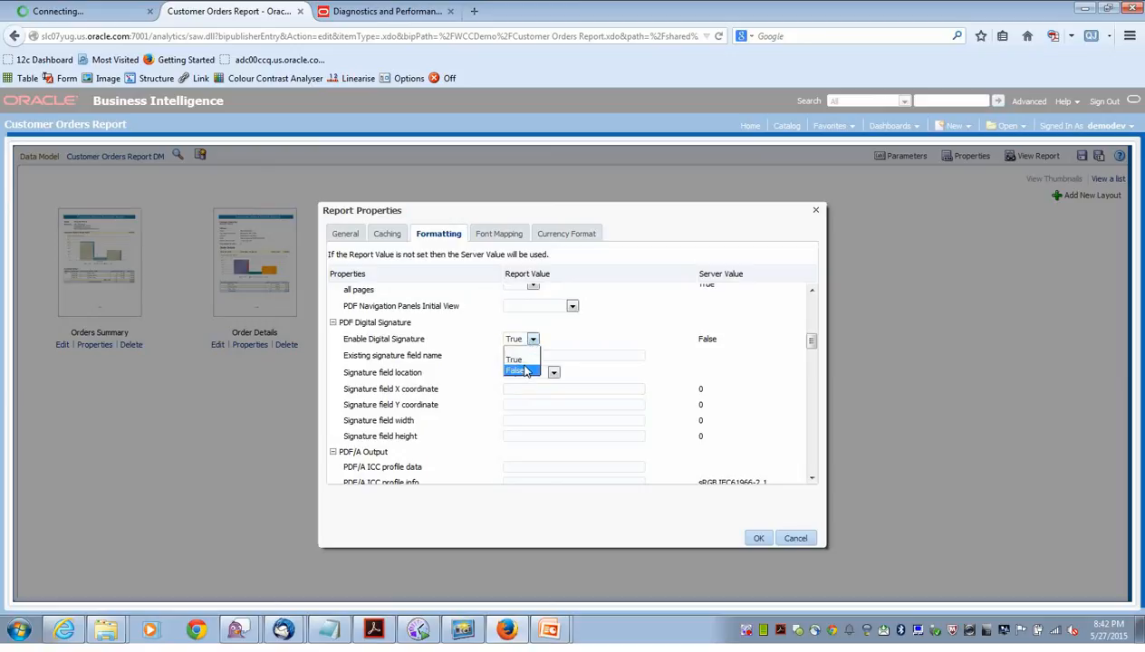
click(521, 368)
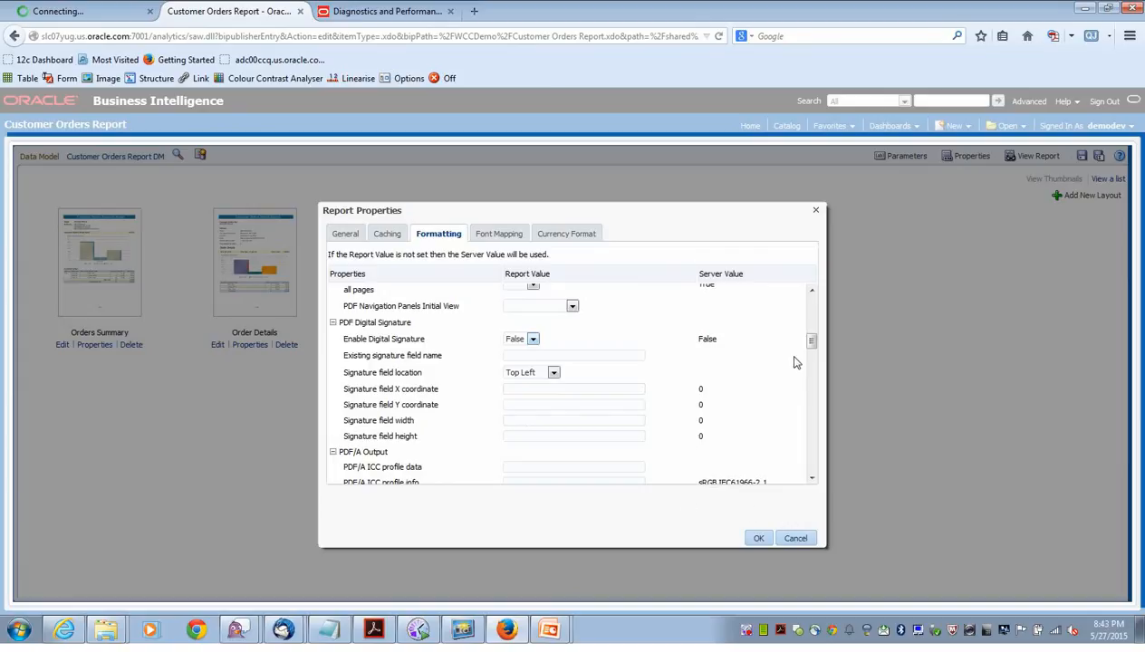
click(758, 539)
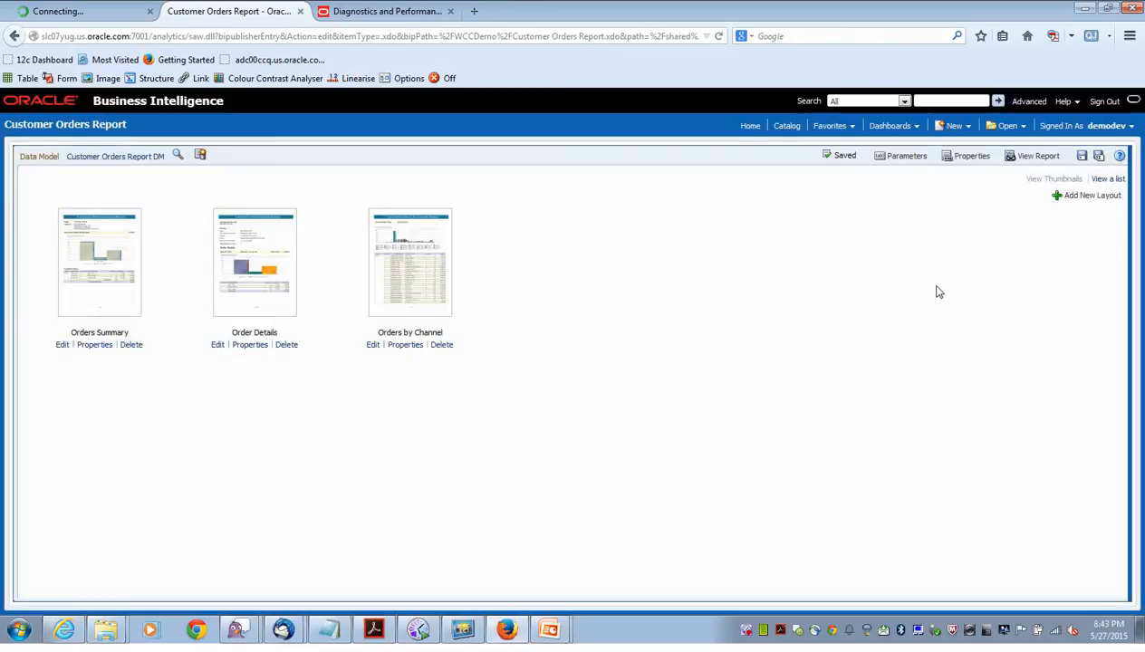
Save the report and sign out, returning to the sign-in form.
click(1082, 156)
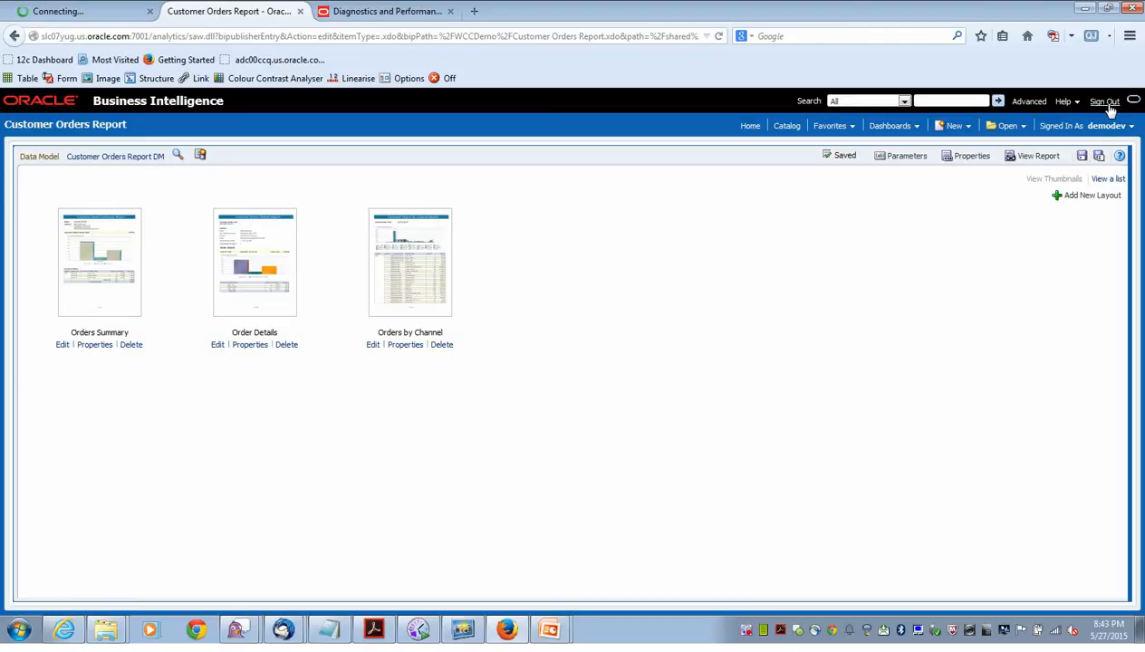
click(1106, 102)
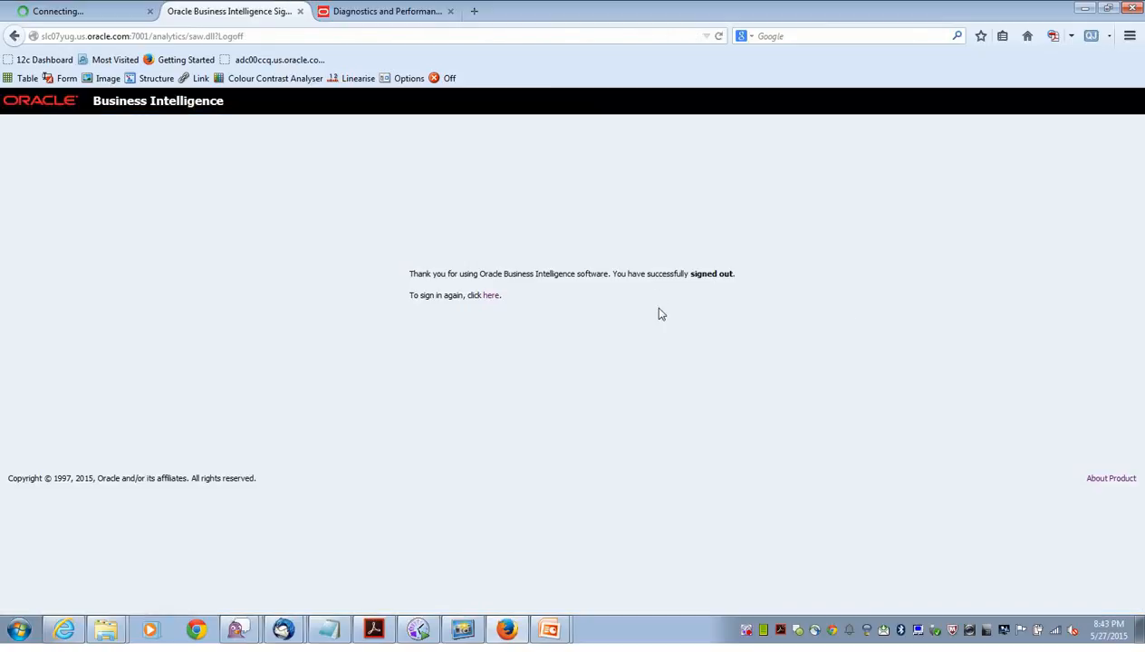
click(491, 297)
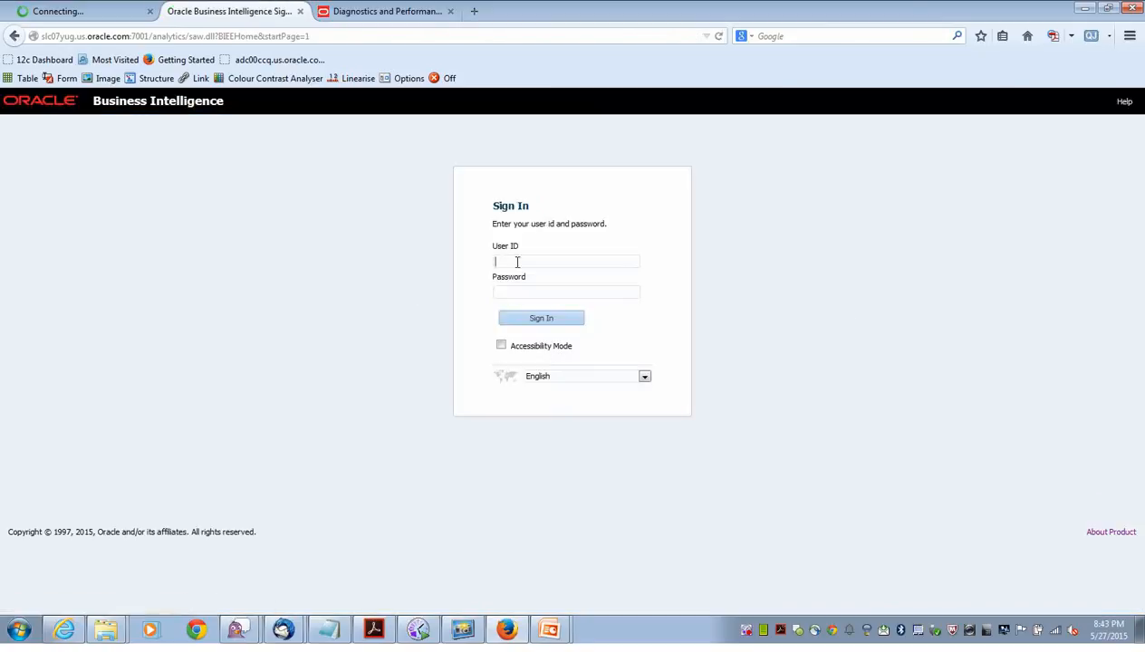
Sign back in with the other user's ID and account password.
click(517, 262)
click(522, 299)
click(522, 293)
text(Admin123)
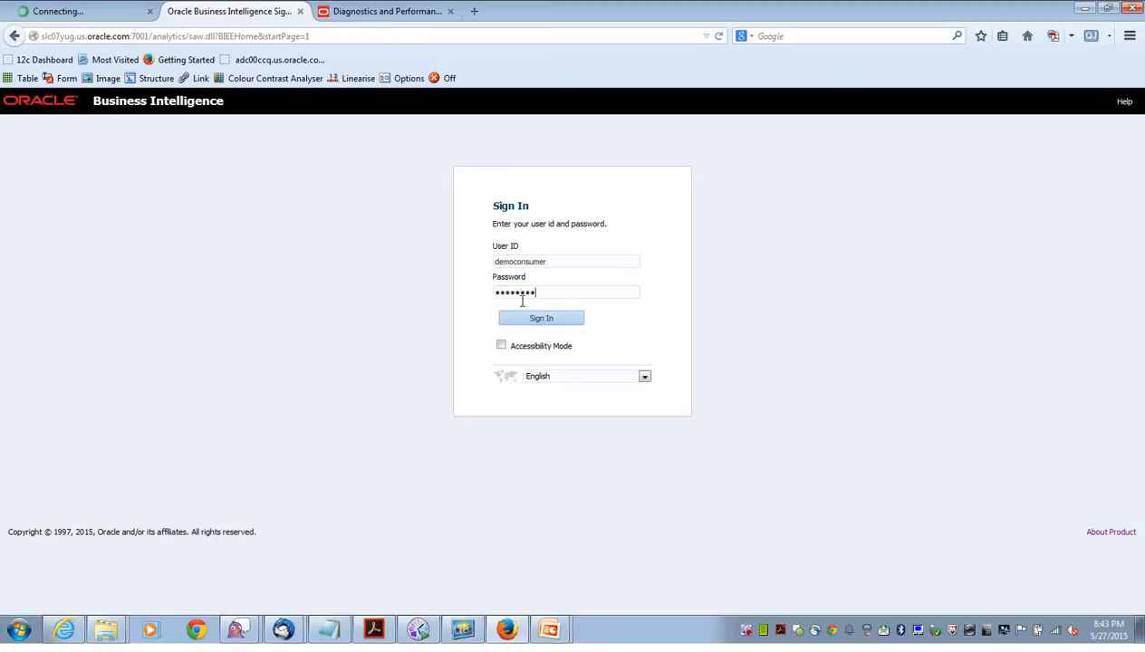
click(541, 318)
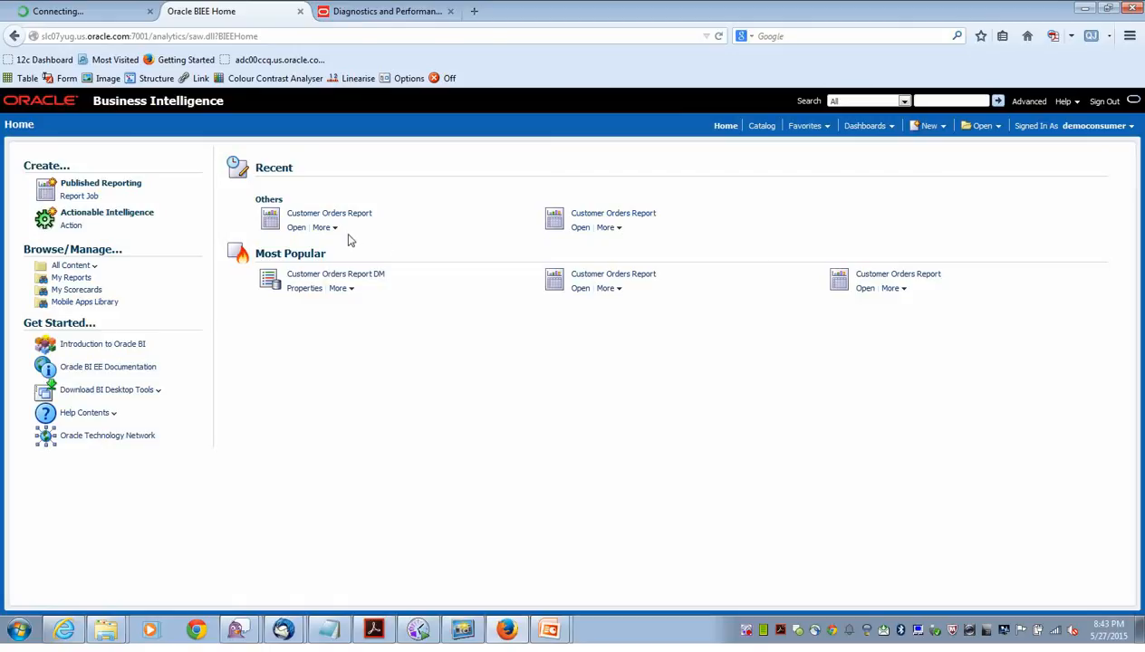
Open a new schedule job for Customer Orders Report from the WCCDemo catalog.
click(768, 132)
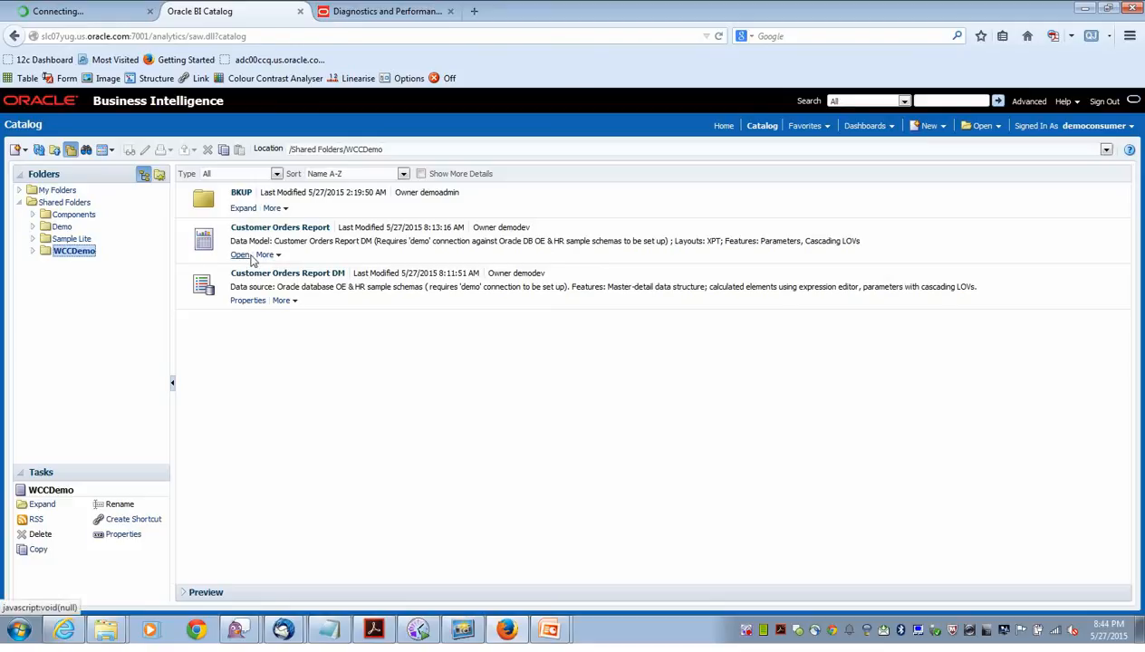
click(279, 257)
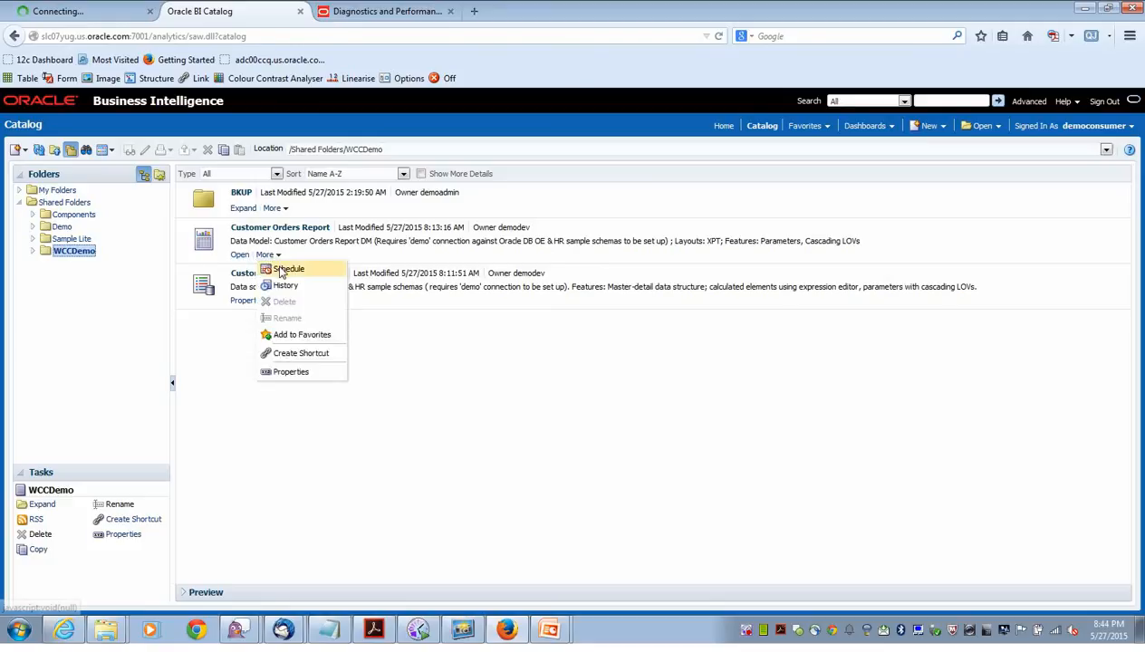
click(286, 267)
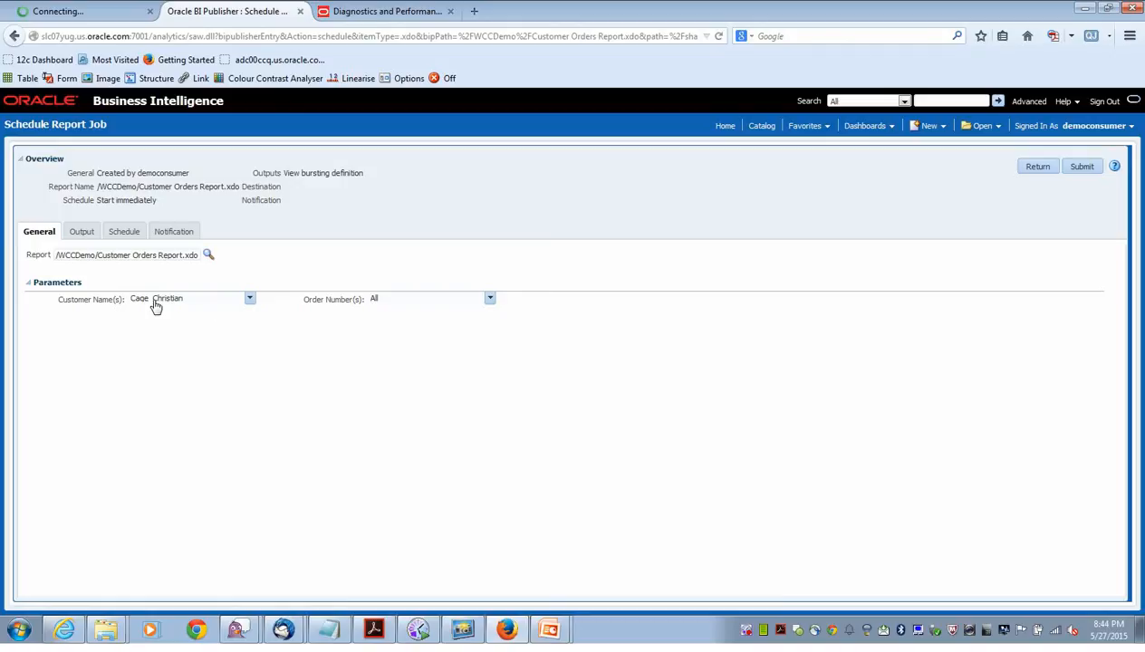
Include all customers in the job and review its Output, Schedule and Notification settings.
click(250, 299)
click(137, 310)
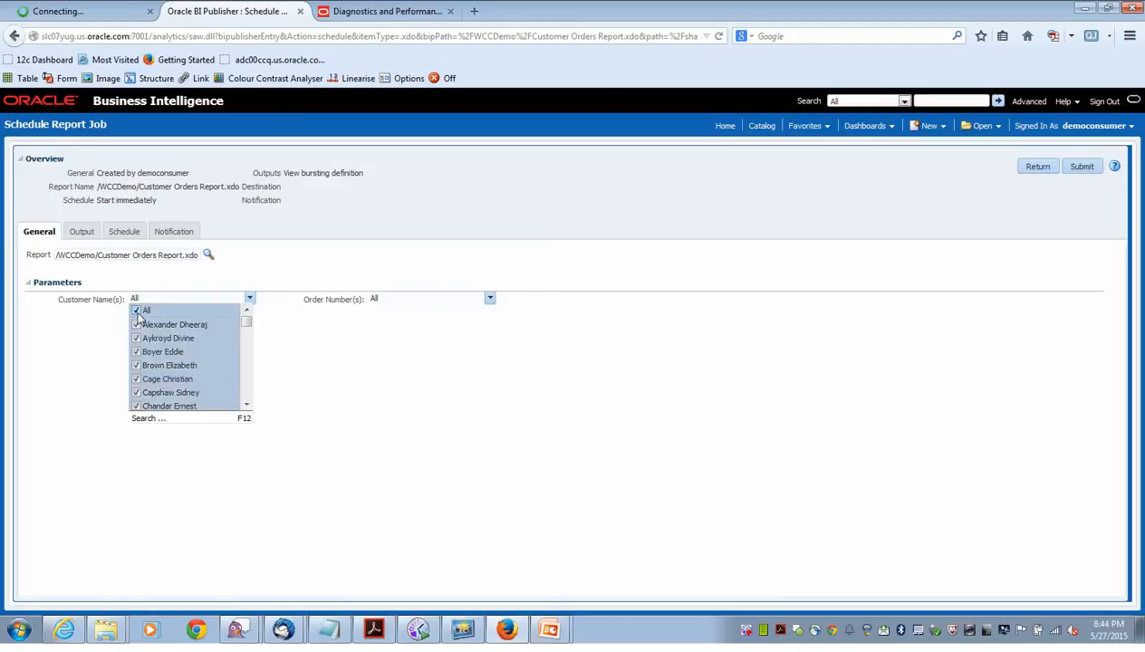
click(336, 365)
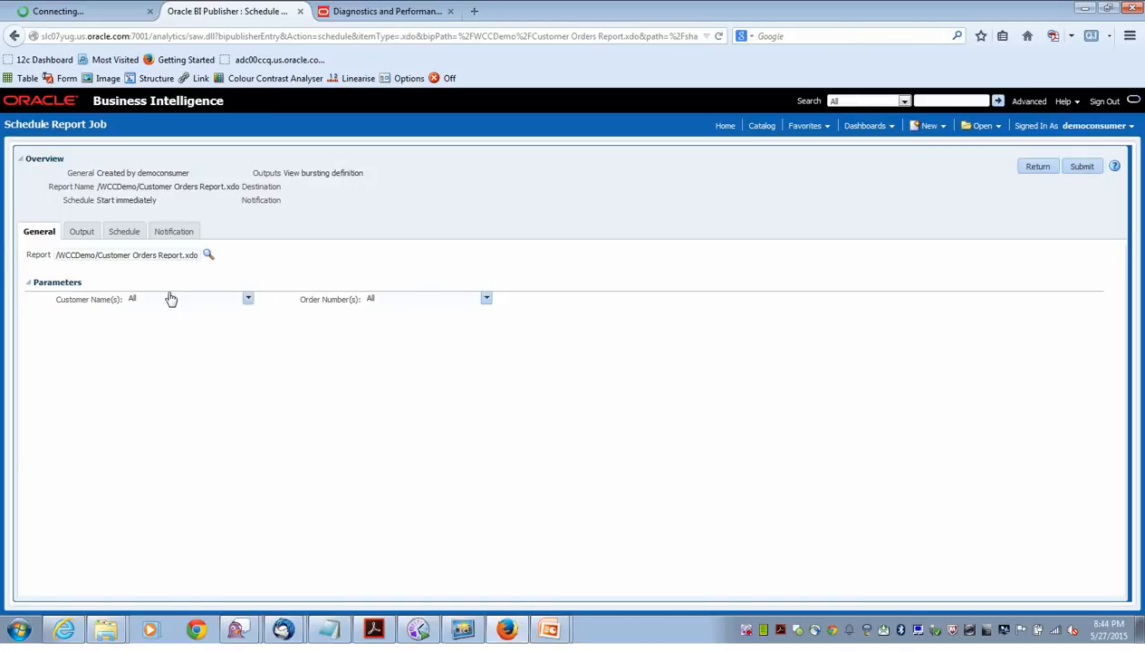
click(79, 237)
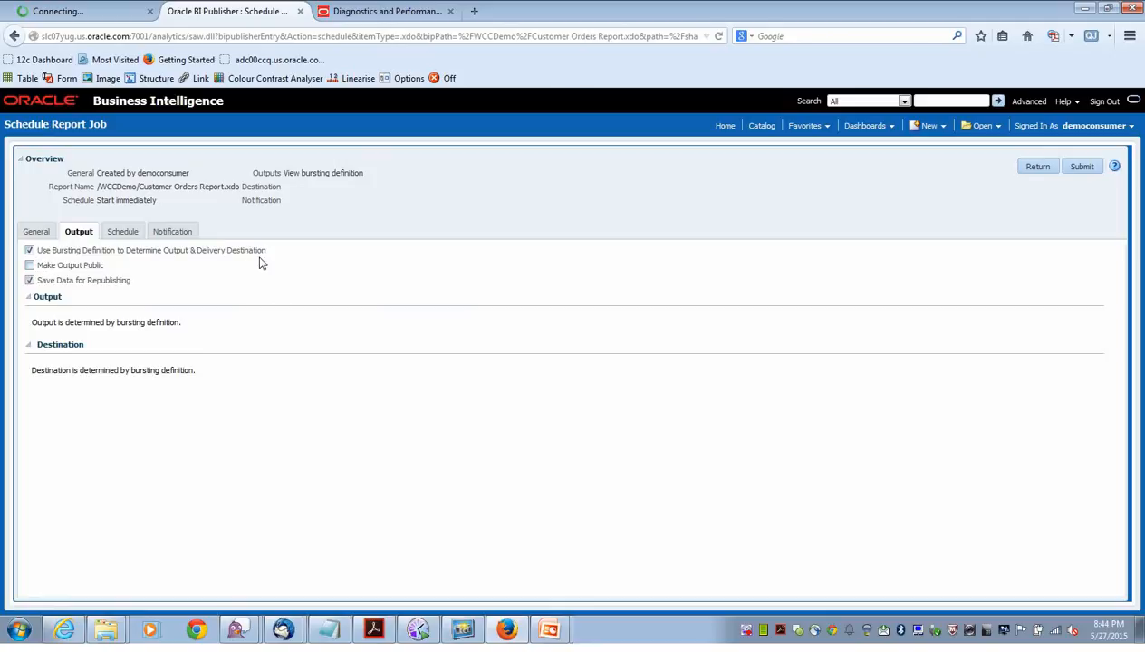
click(124, 234)
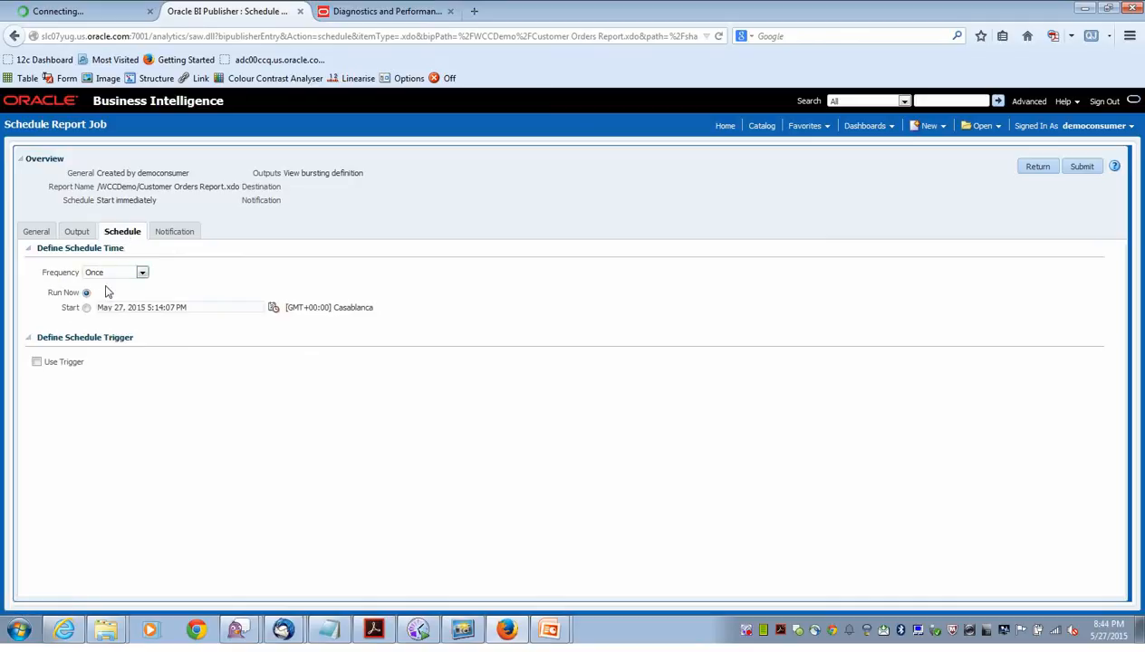
click(180, 232)
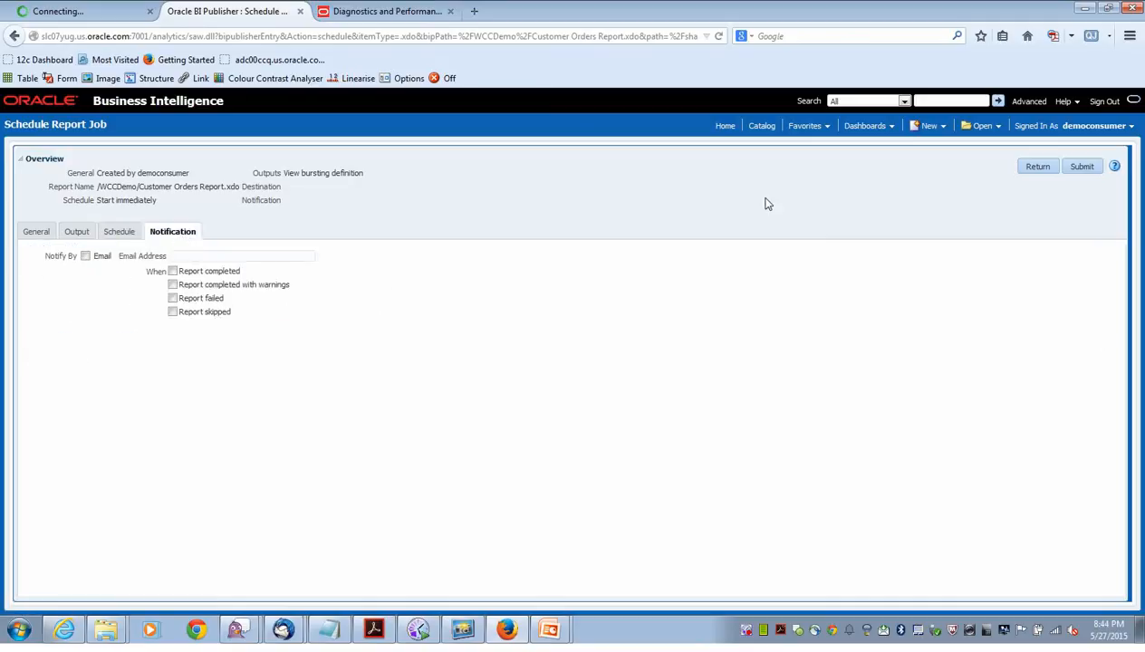
Submit the job as DemoJobForBursting and acknowledge the success message.
click(1081, 168)
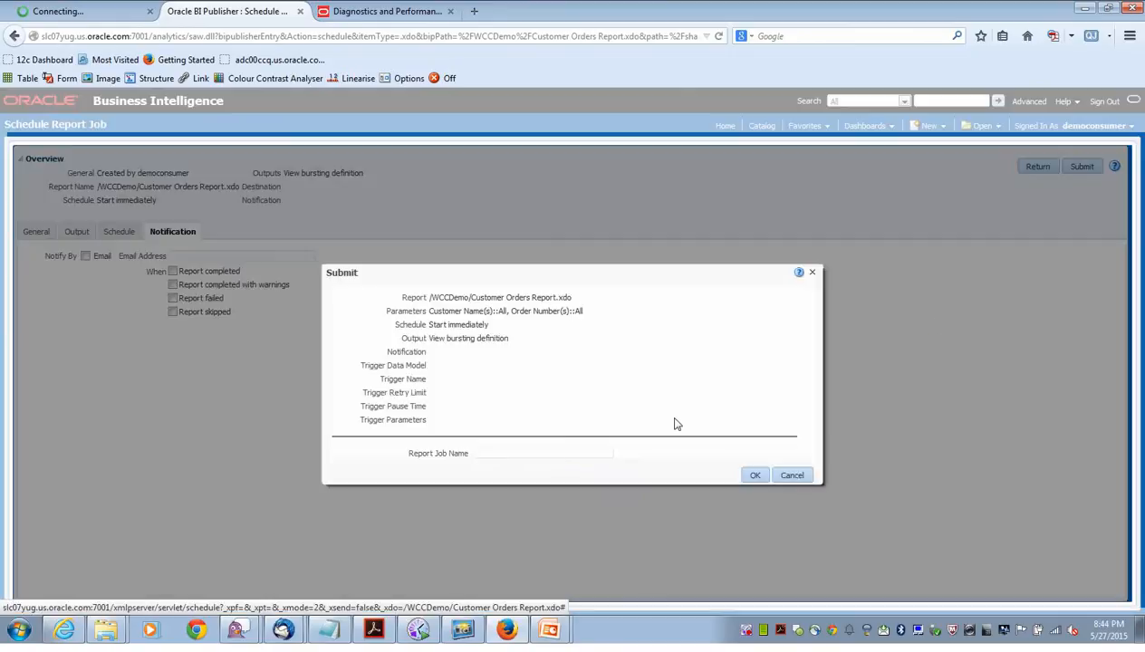
click(540, 453)
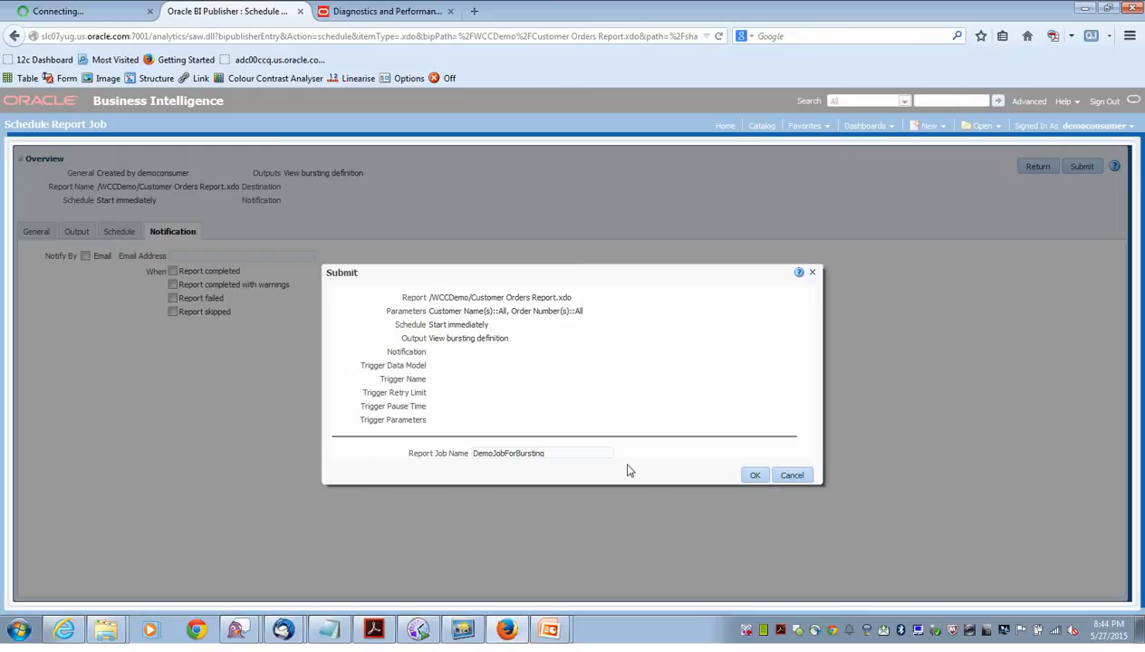
click(752, 475)
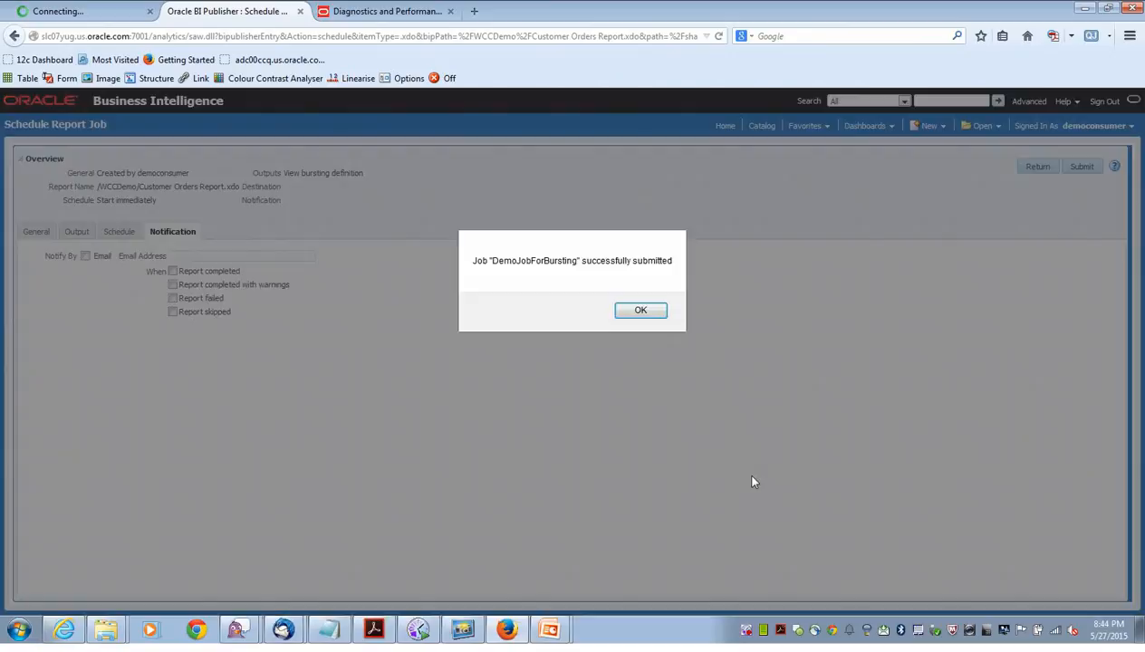
click(640, 310)
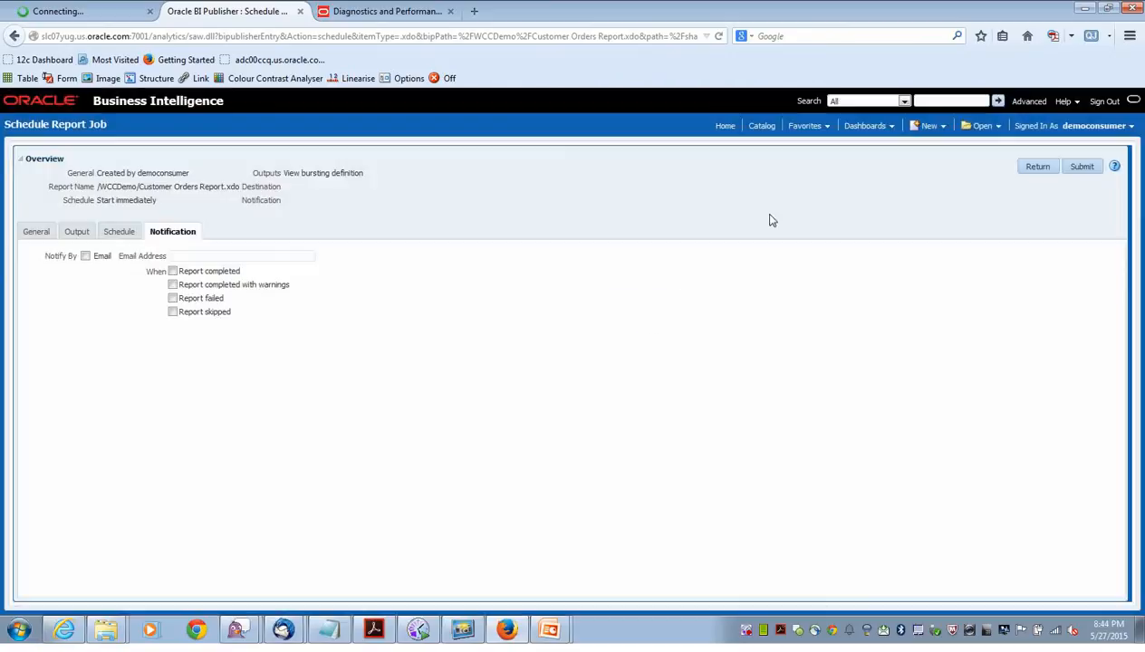
Open Customer Orders Report's job history and refresh until DemoJobForBursting shows Success.
click(760, 127)
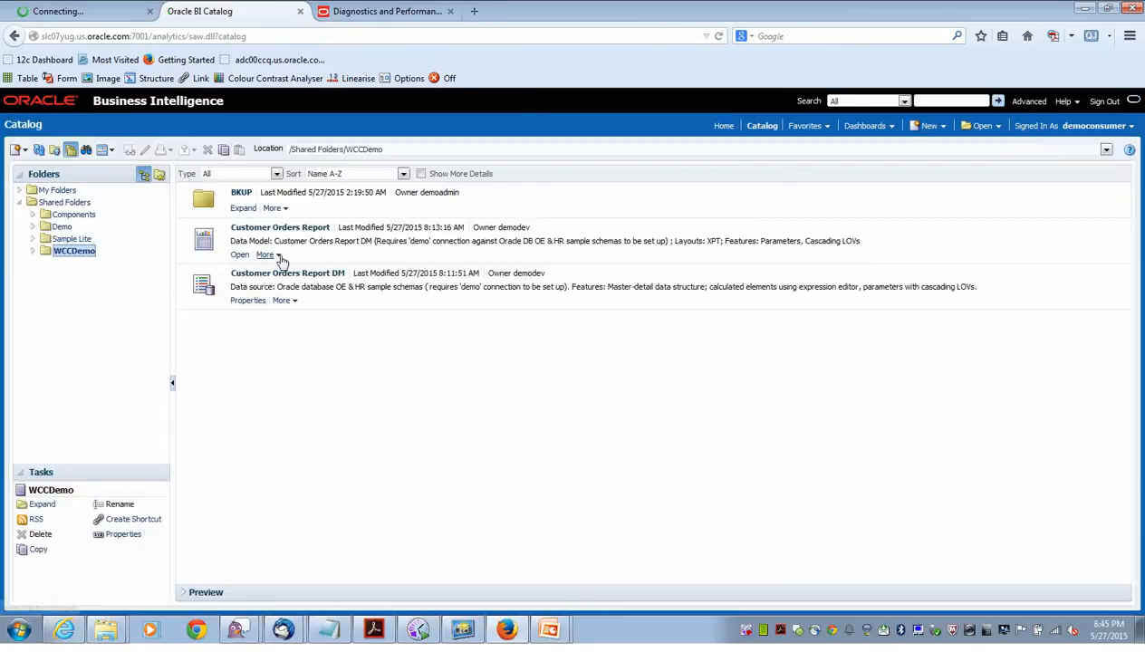
click(270, 255)
click(285, 287)
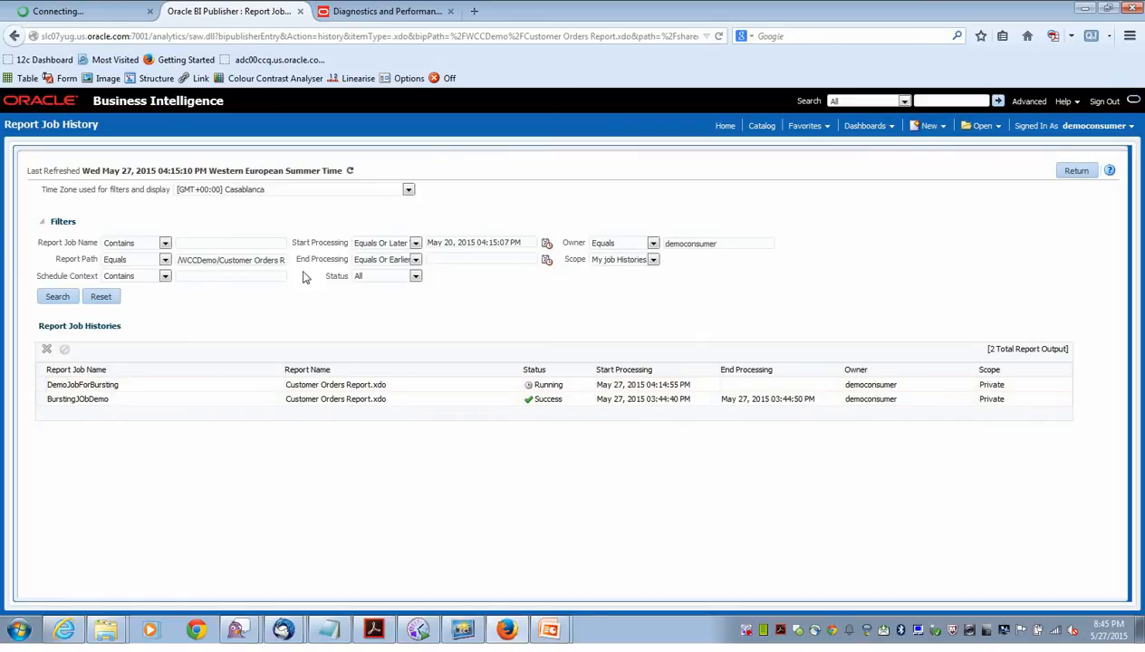
click(349, 171)
click(350, 172)
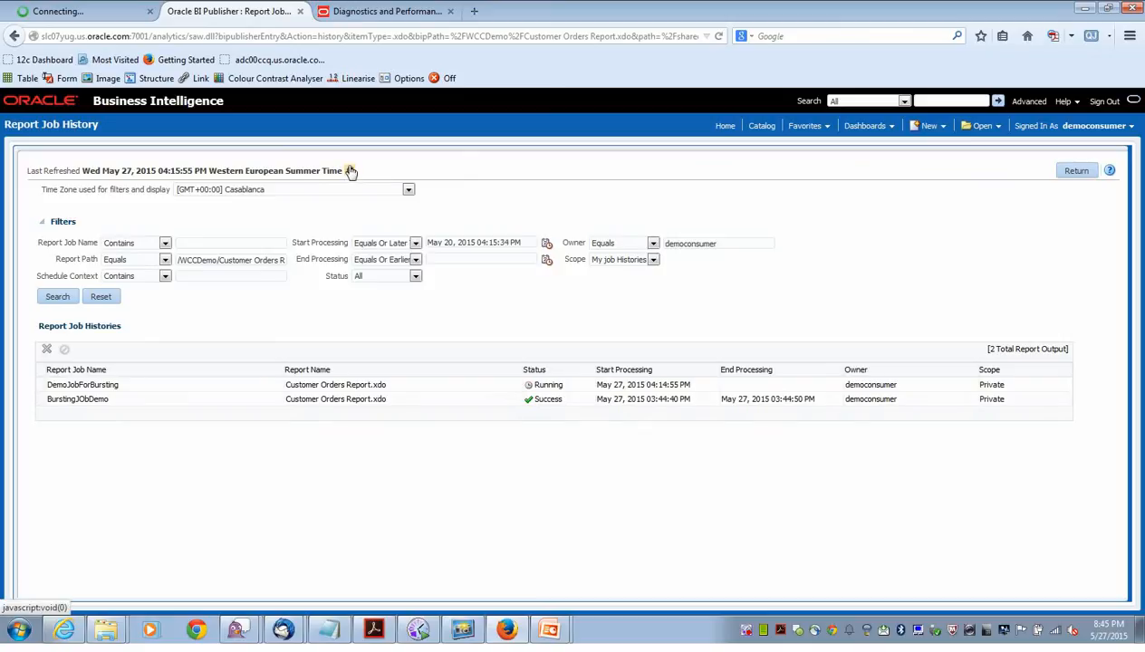
click(350, 171)
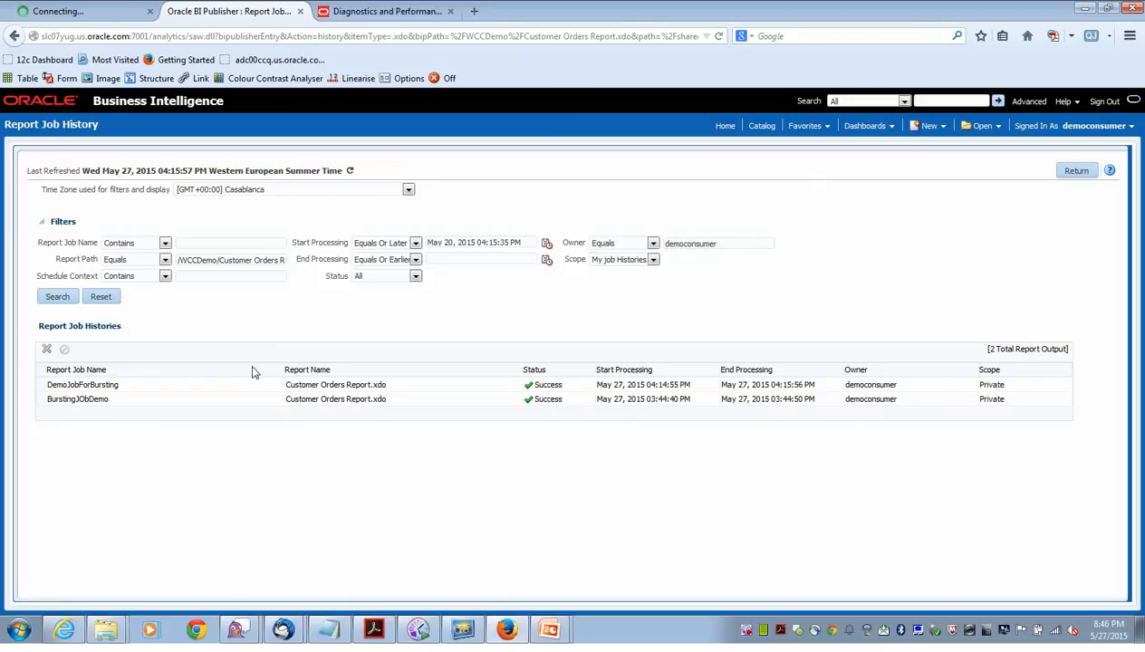
Inspect DemoJobForBursting's first output delivery details and PDF, then go back to the catalog.
click(95, 388)
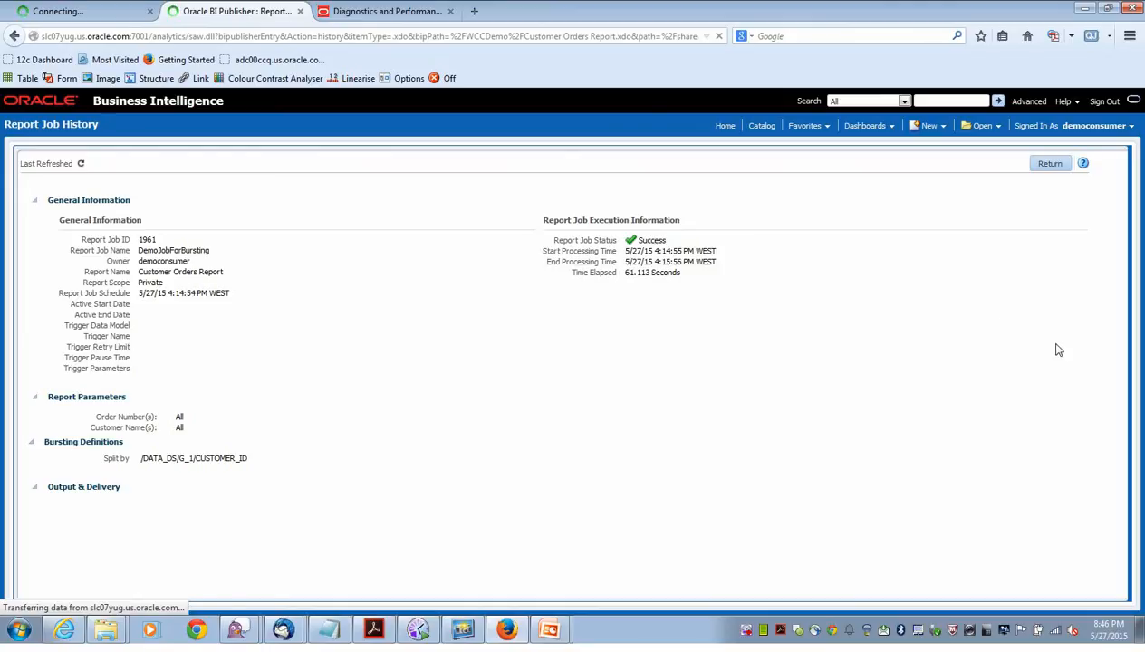
drag(1106, 285, 1091, 366)
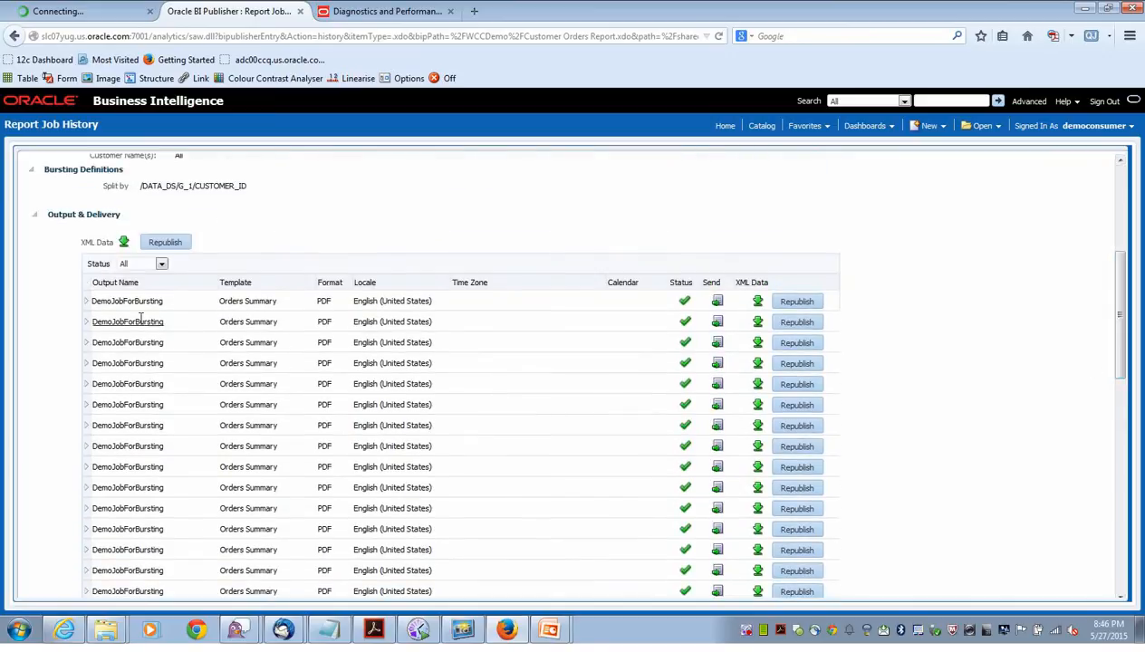
click(87, 301)
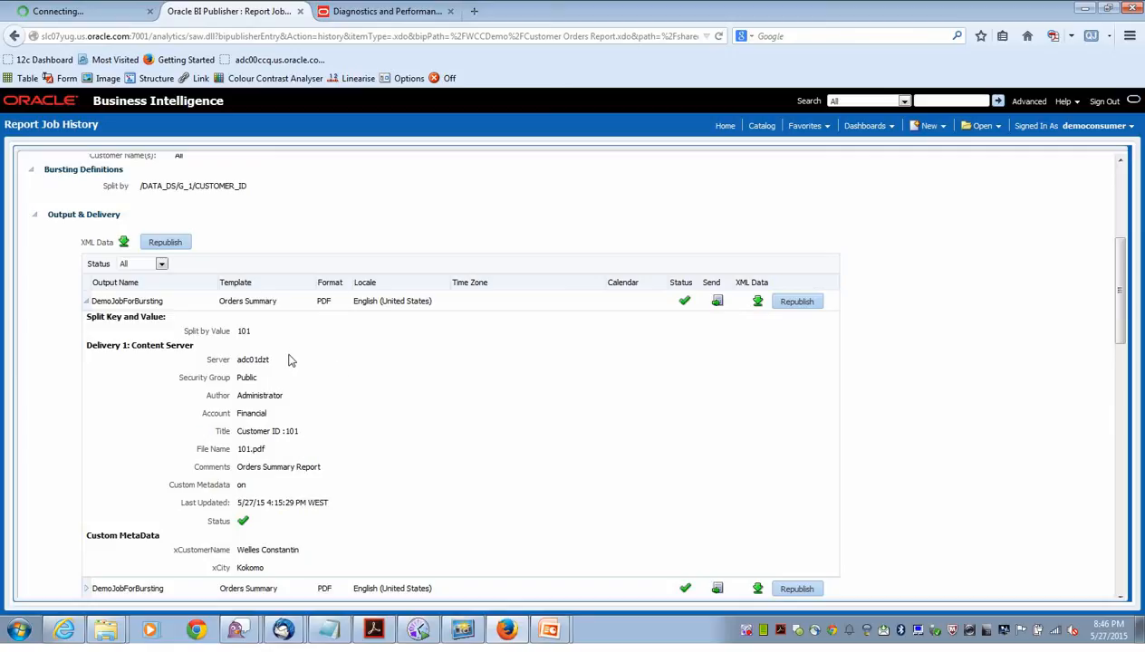
click(139, 300)
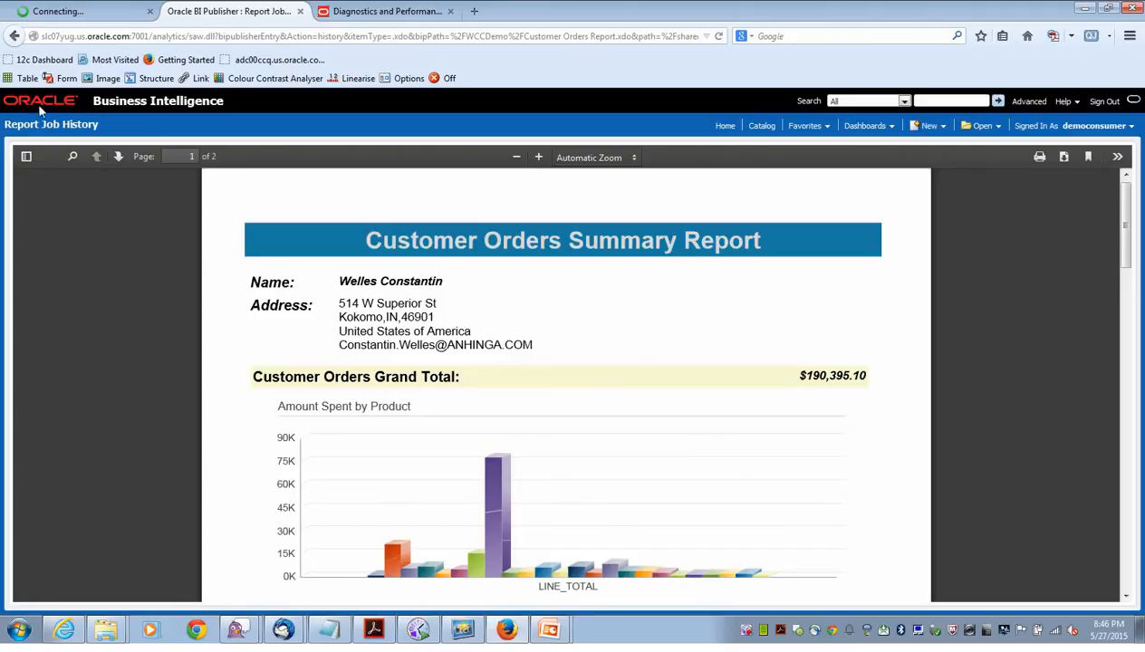
click(14, 37)
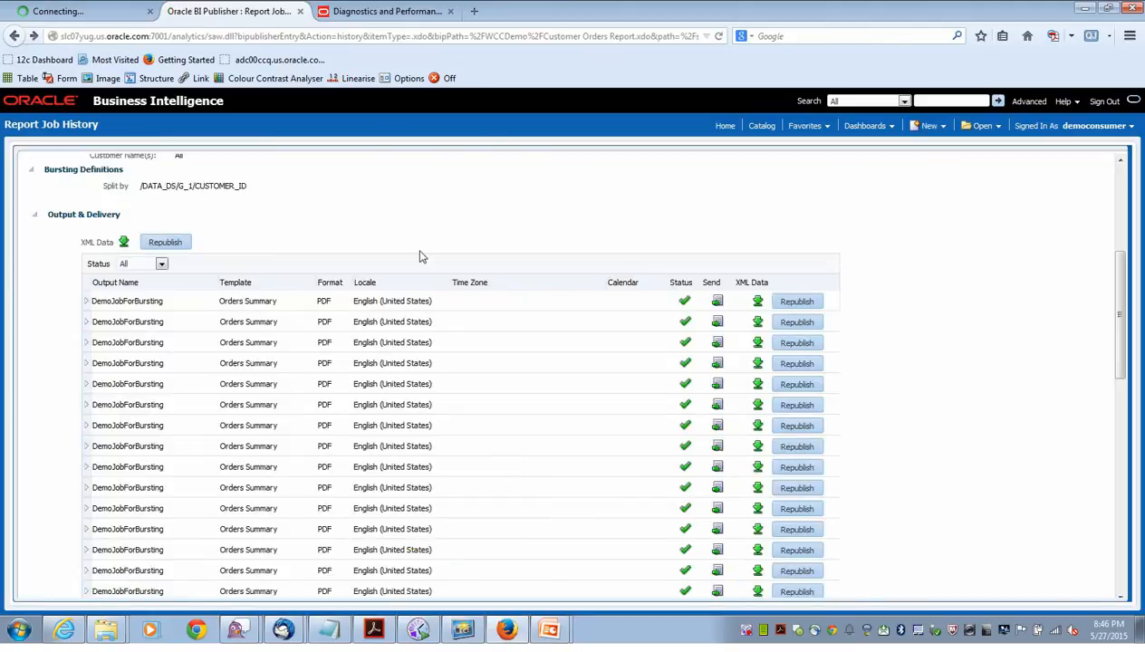
drag(1104, 291, 1081, 212)
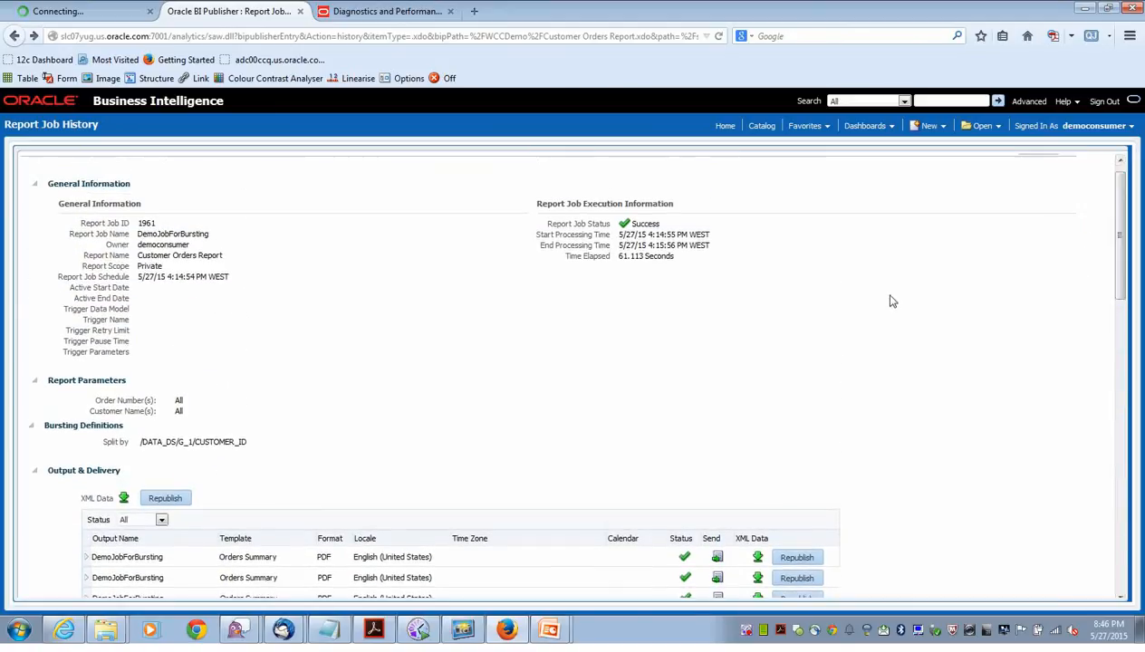
click(764, 129)
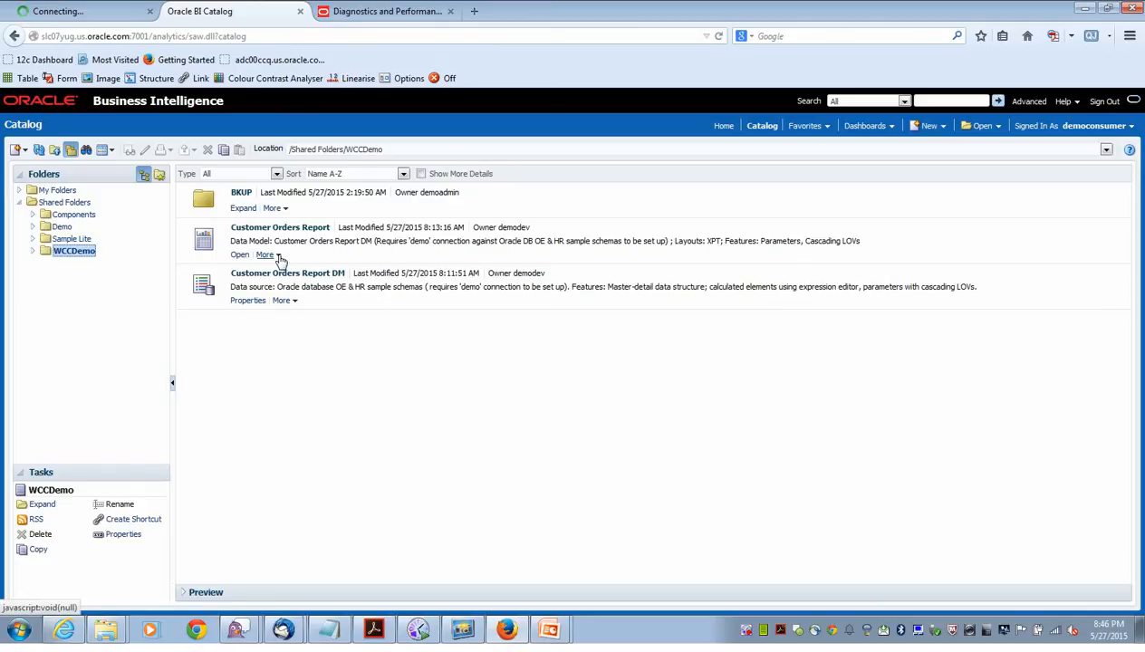
Schedule Customer Orders Report again with Customer Name(s) set to All, checking the Output tab.
click(280, 259)
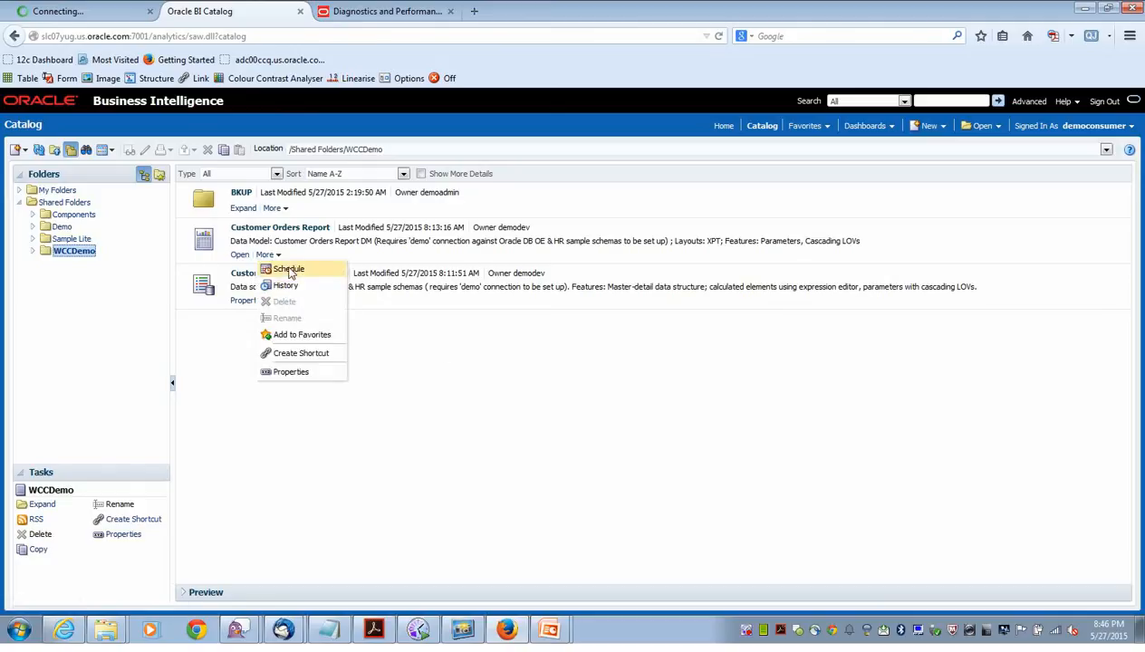
click(279, 269)
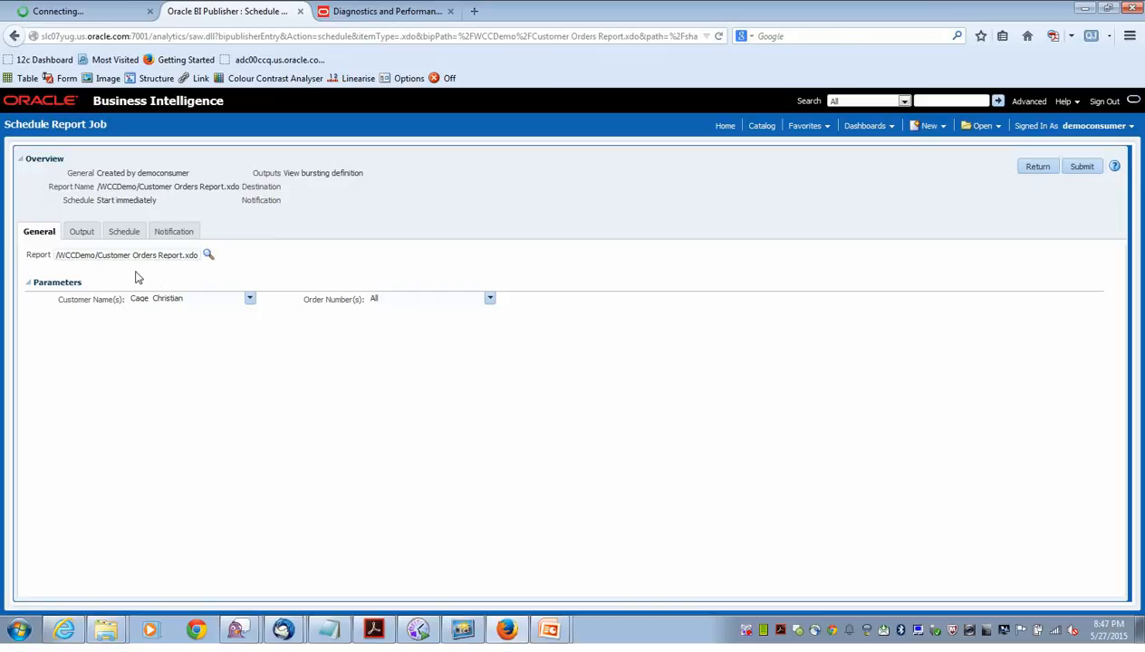
click(82, 234)
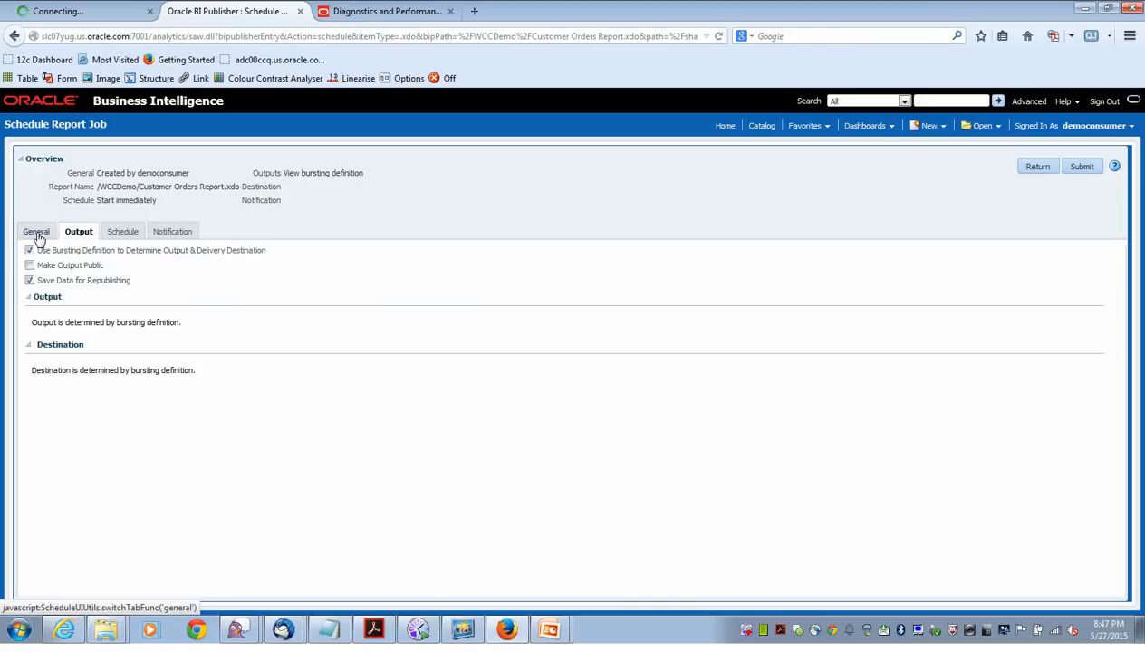
click(38, 236)
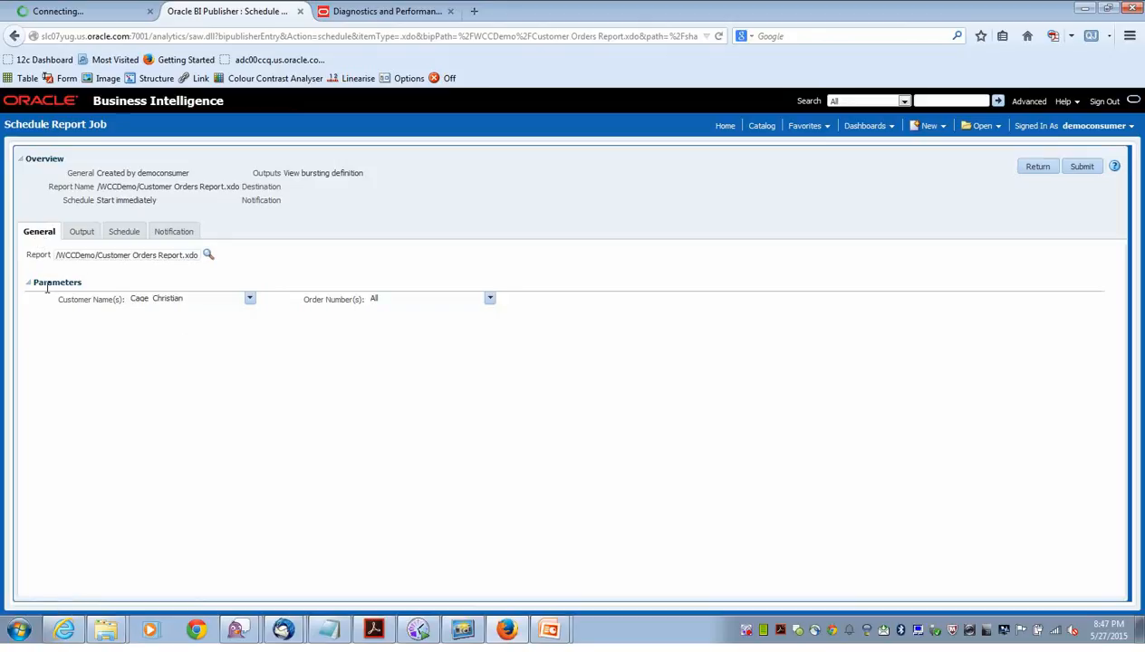
click(250, 299)
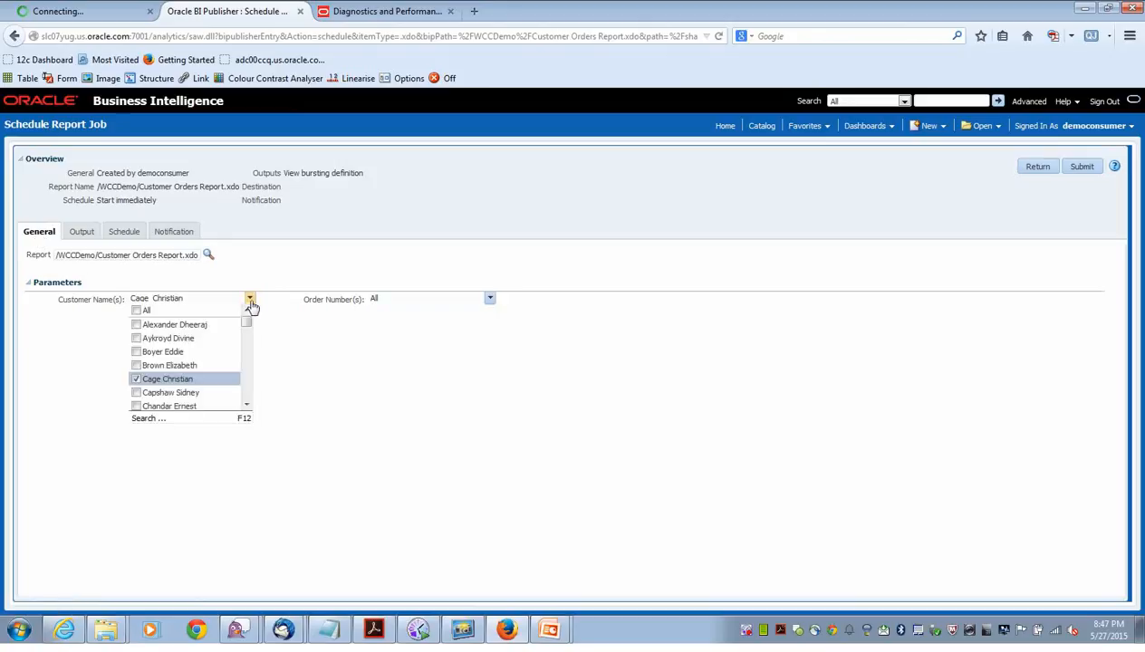
click(142, 313)
click(201, 275)
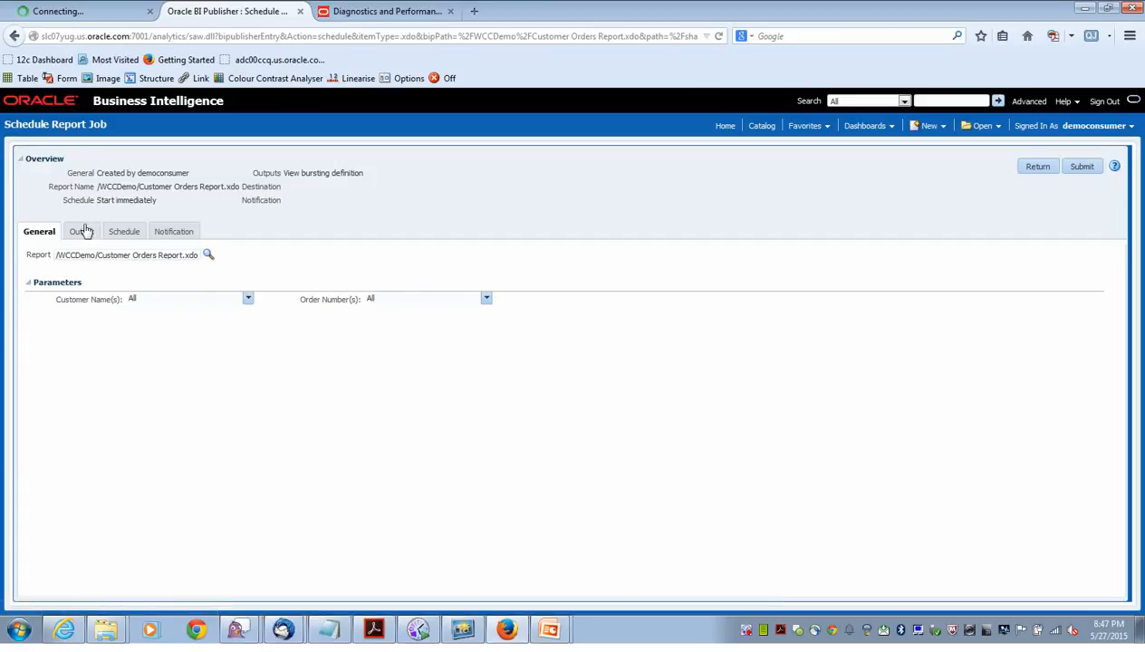
click(81, 232)
Turn off the bursting definition for output and set the output format to PDF.
click(30, 250)
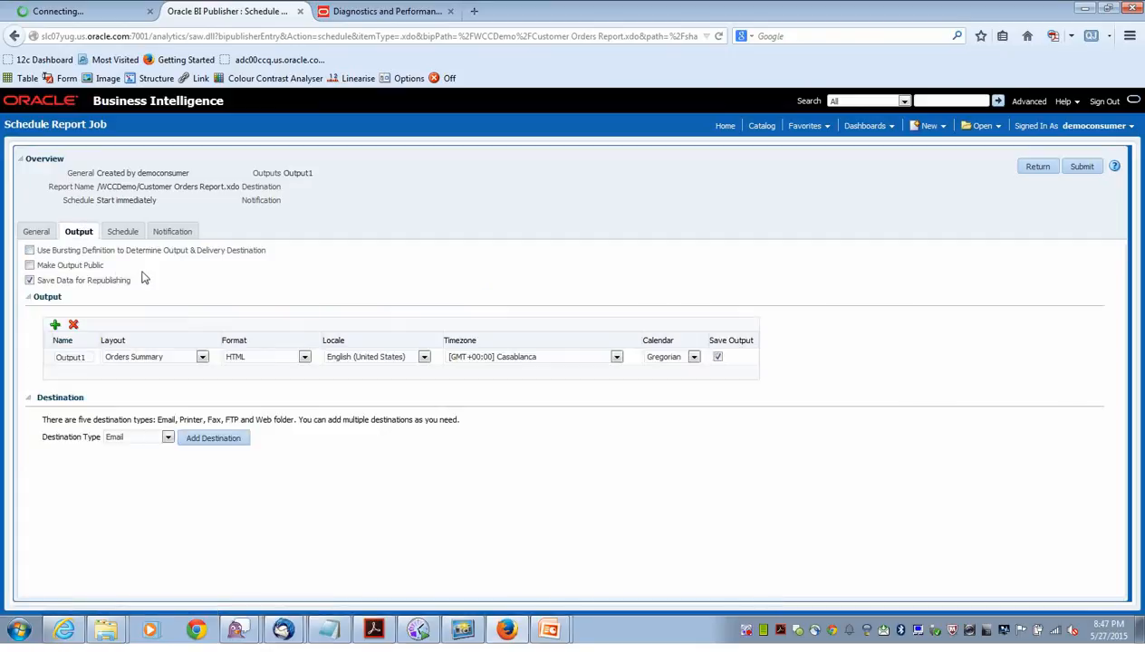
click(305, 359)
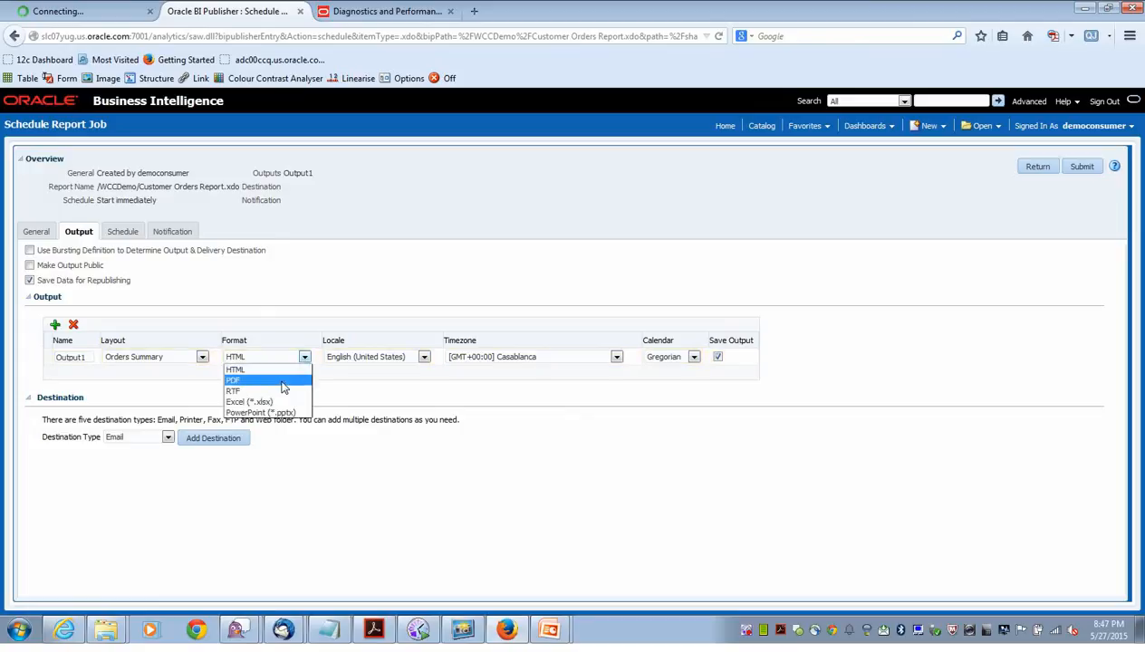
click(282, 381)
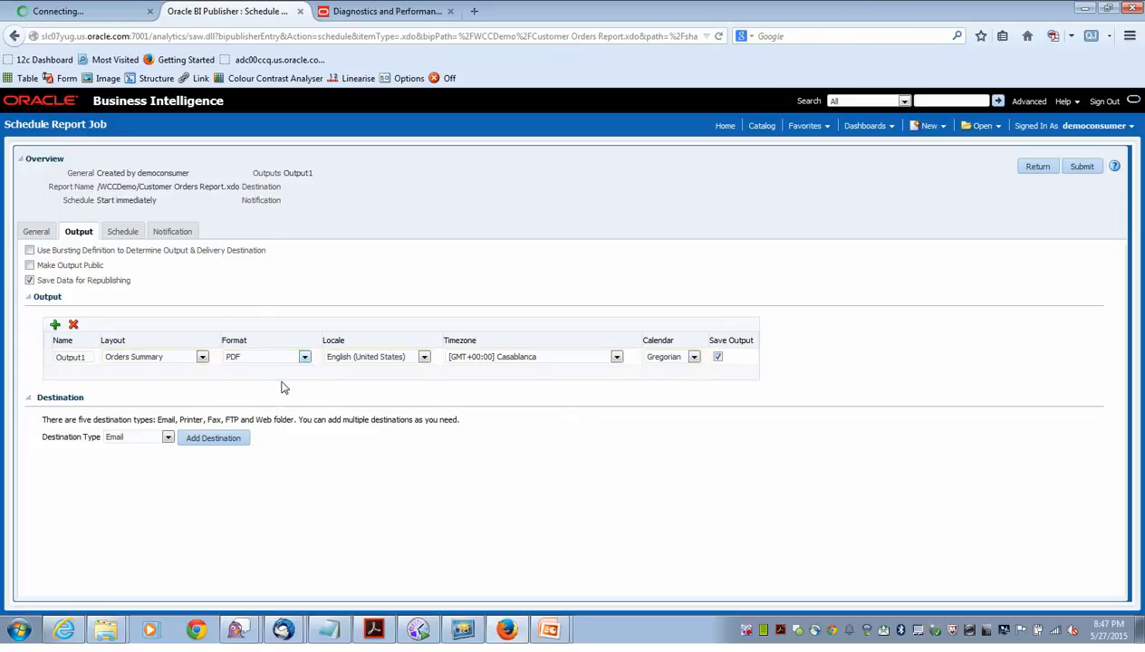
Add a Content Server destination on adc01dzt-demo with security group Public and no account.
click(167, 437)
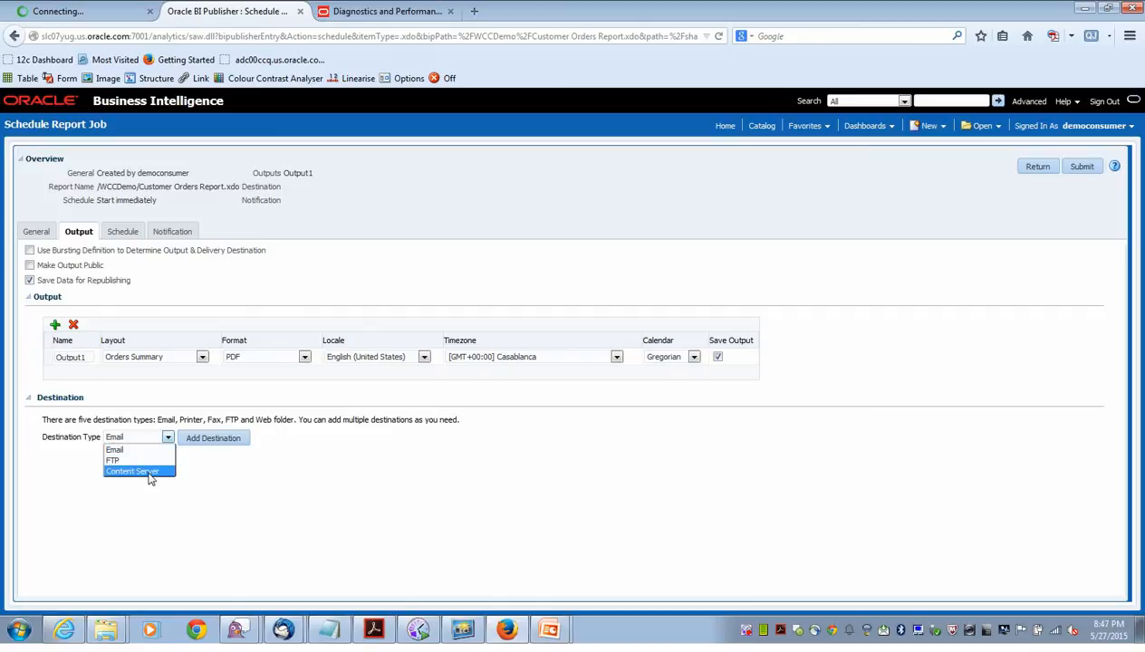
click(150, 472)
click(222, 439)
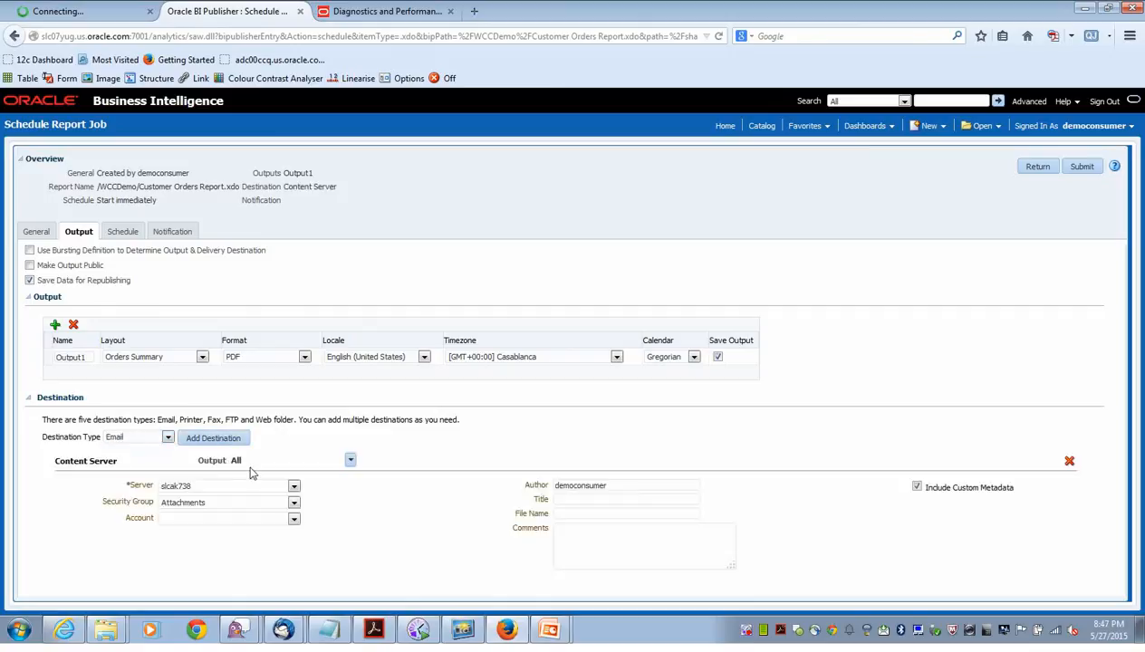
click(292, 486)
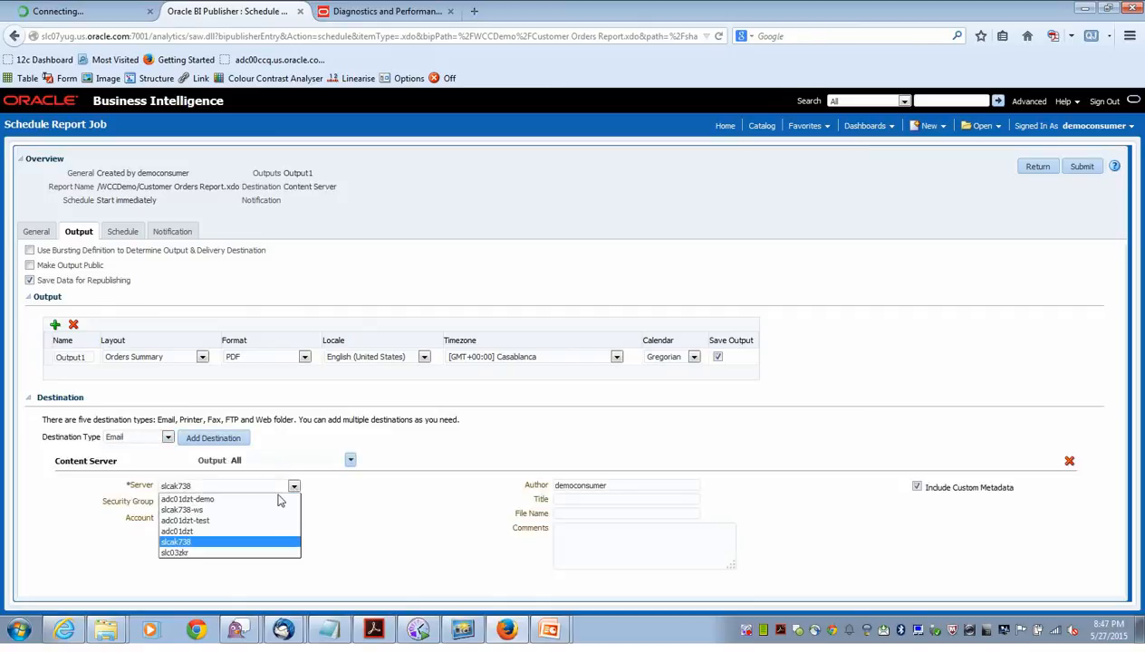
click(229, 501)
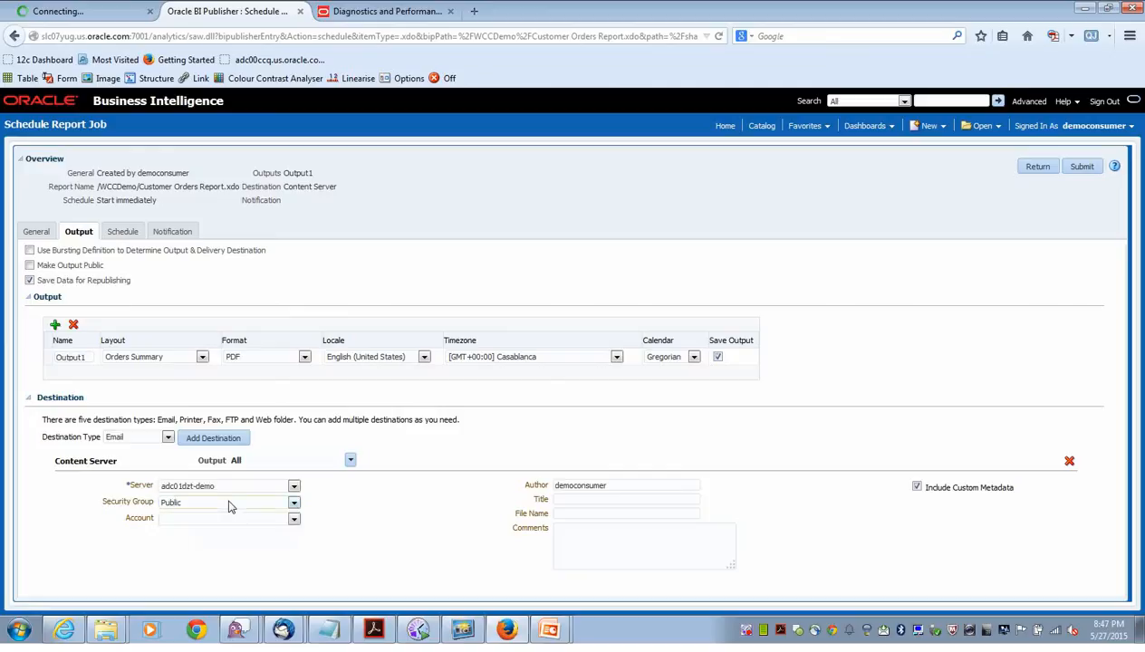
click(294, 504)
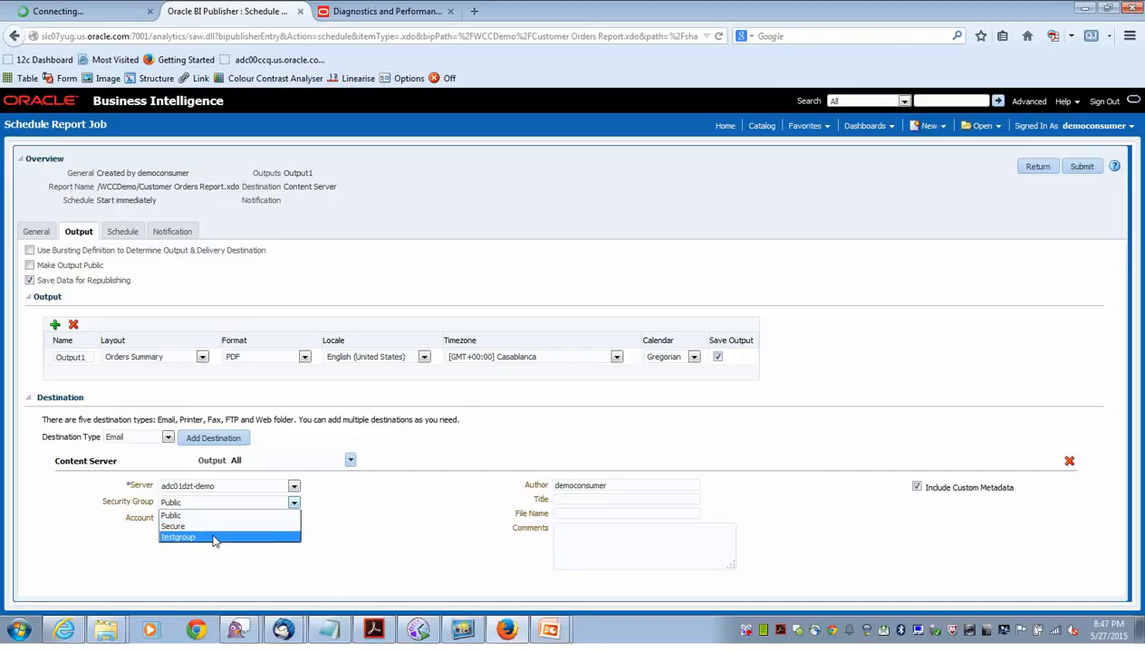
click(382, 527)
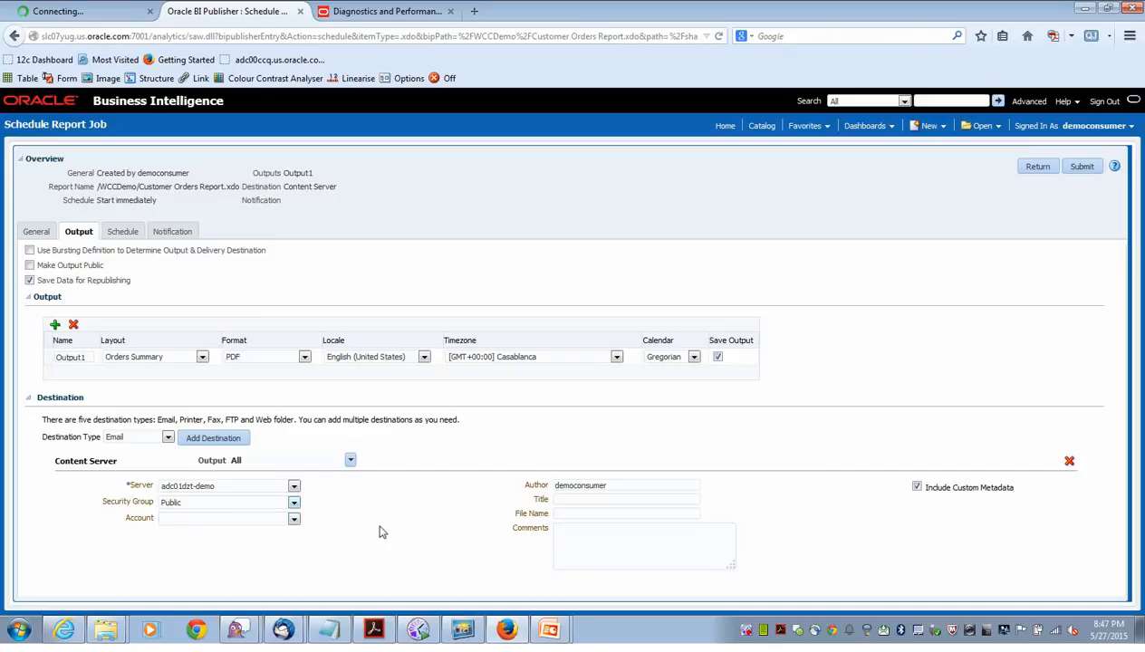
click(293, 523)
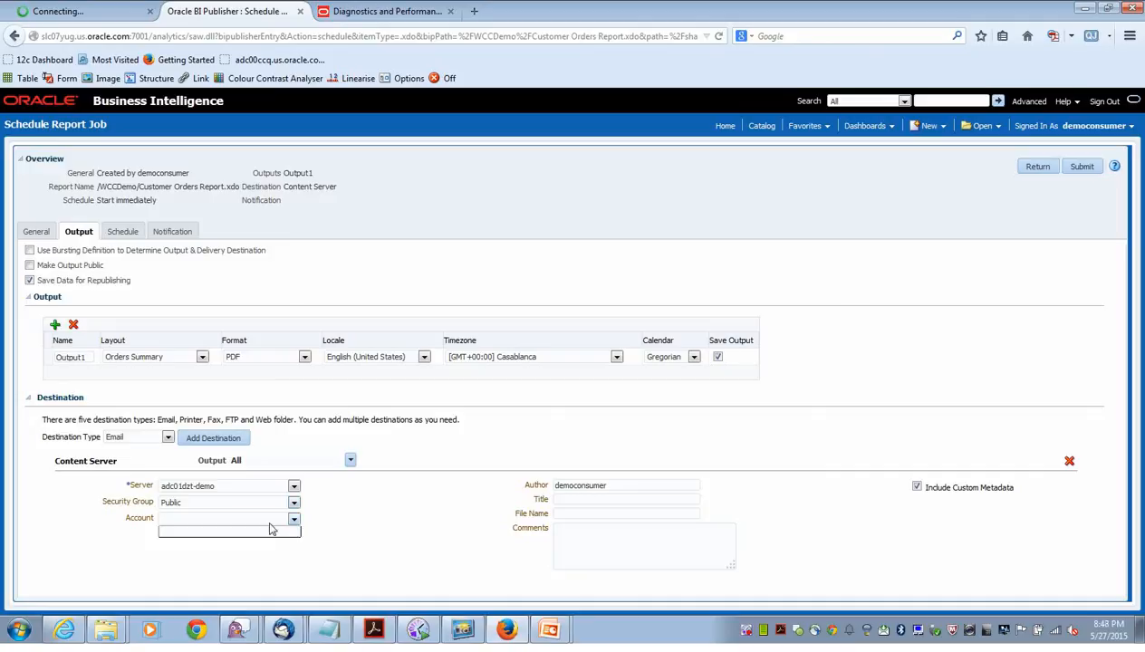
click(375, 514)
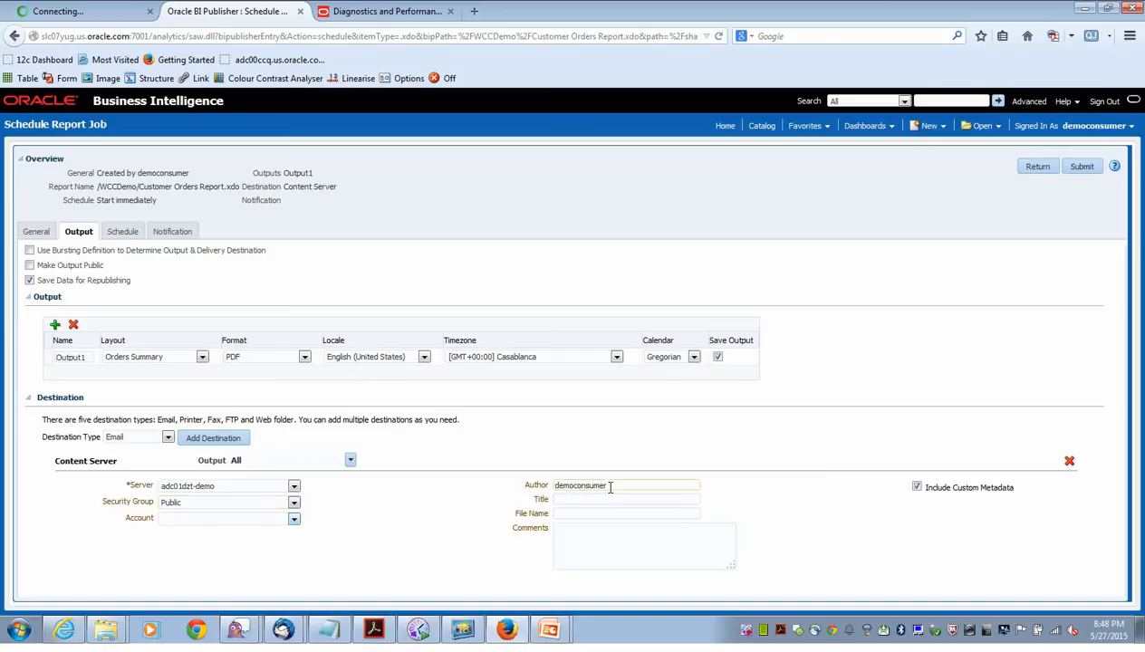
click(559, 499)
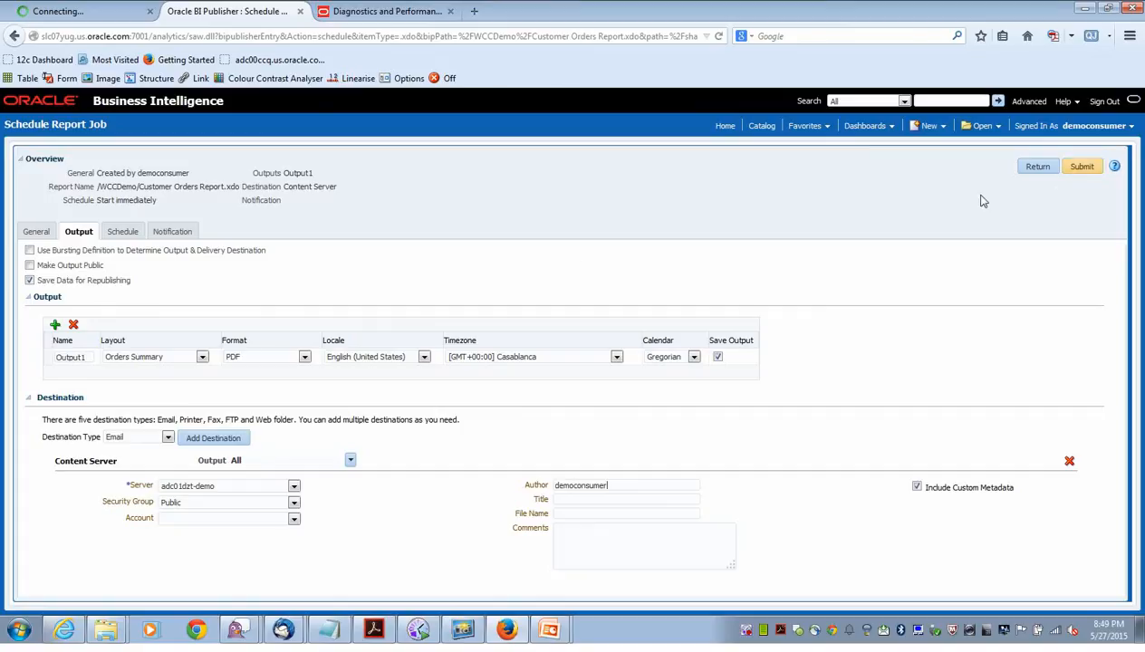
Review Schedule and Notification, submit the job as NormalScheduledJob, then return to the catalog.
click(122, 234)
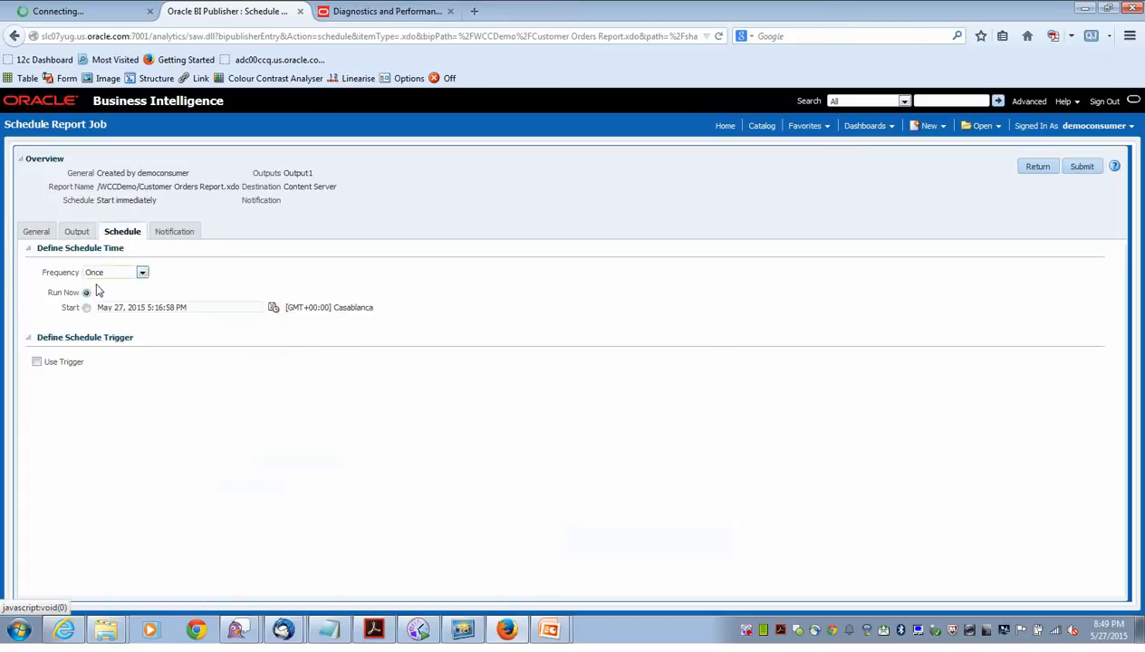
click(180, 238)
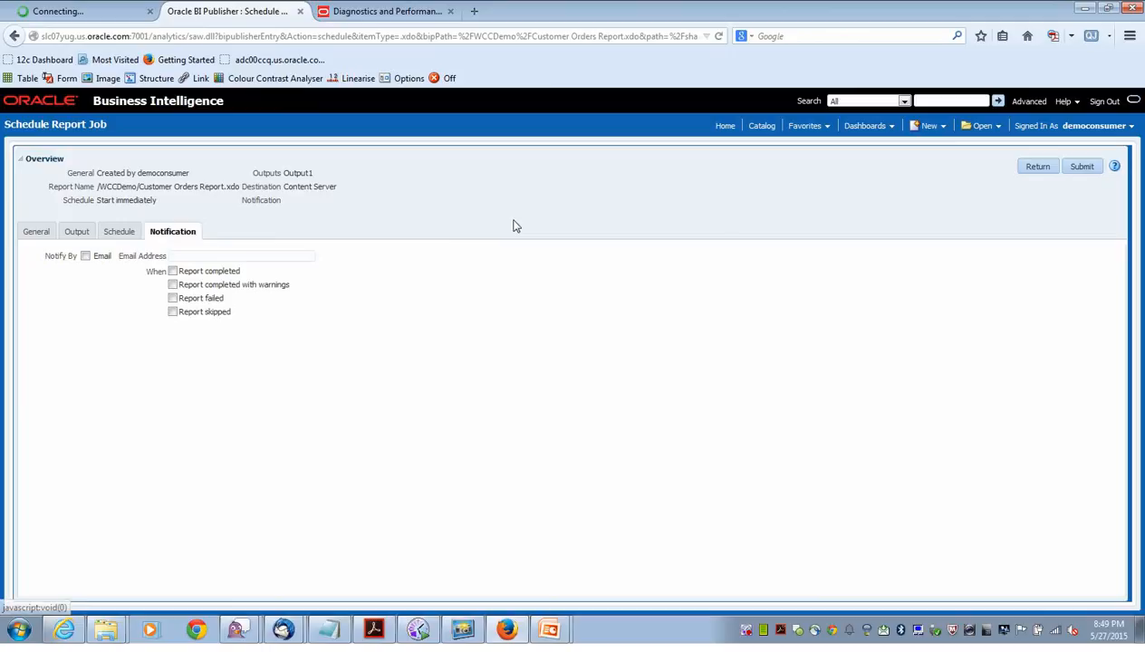
click(1079, 166)
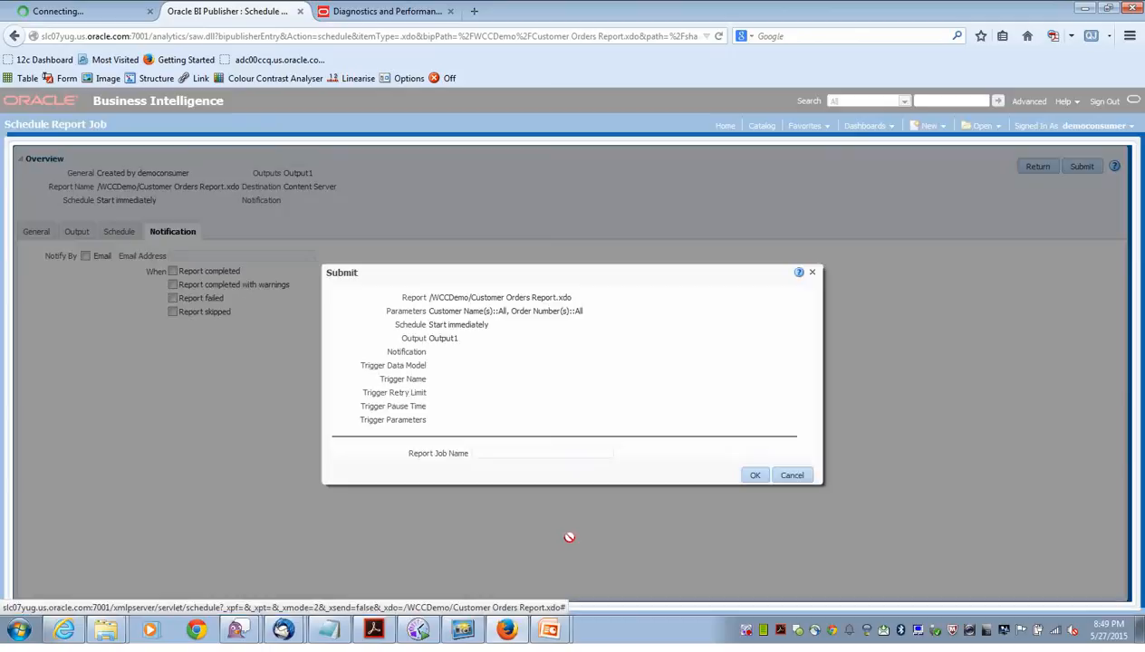
click(498, 455)
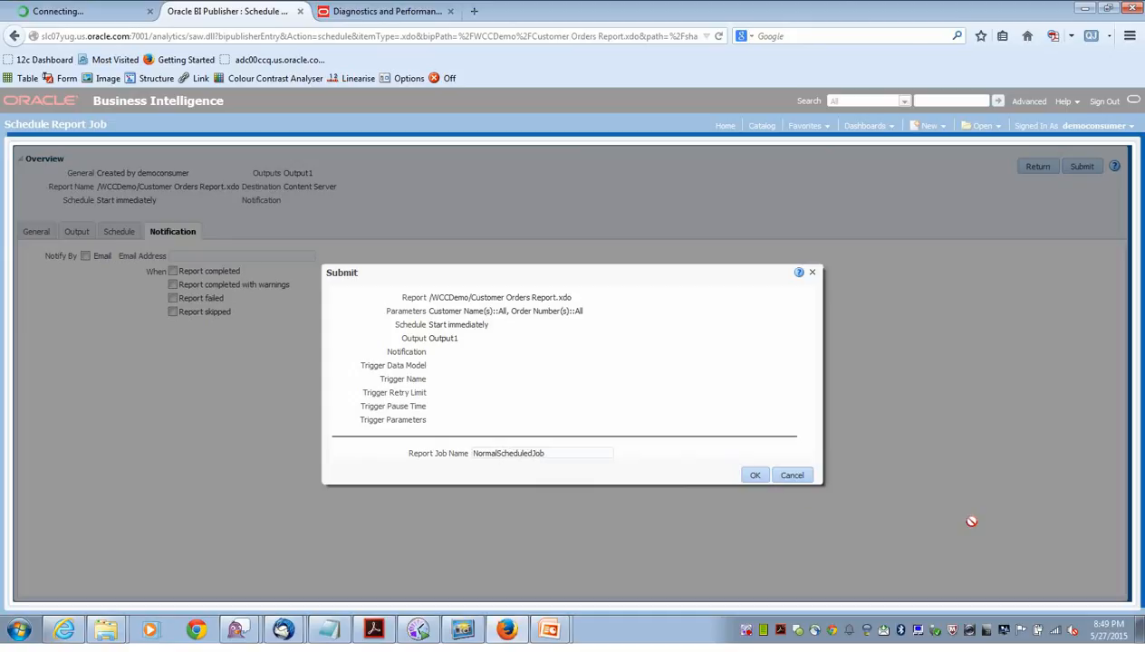
click(754, 476)
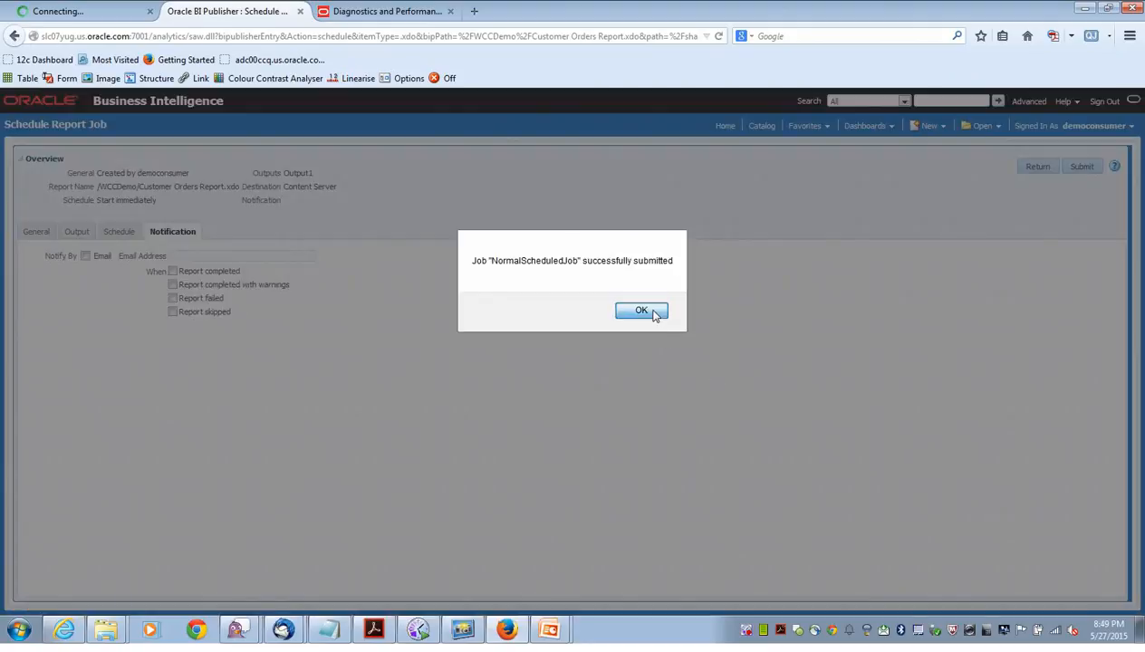
click(652, 311)
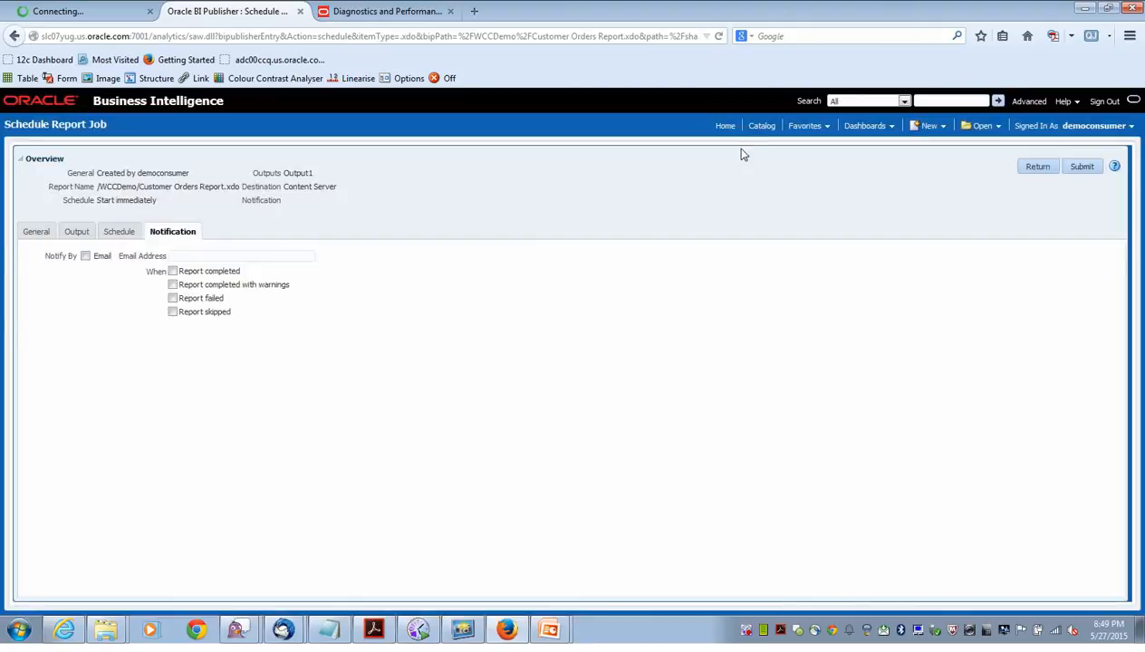
click(761, 129)
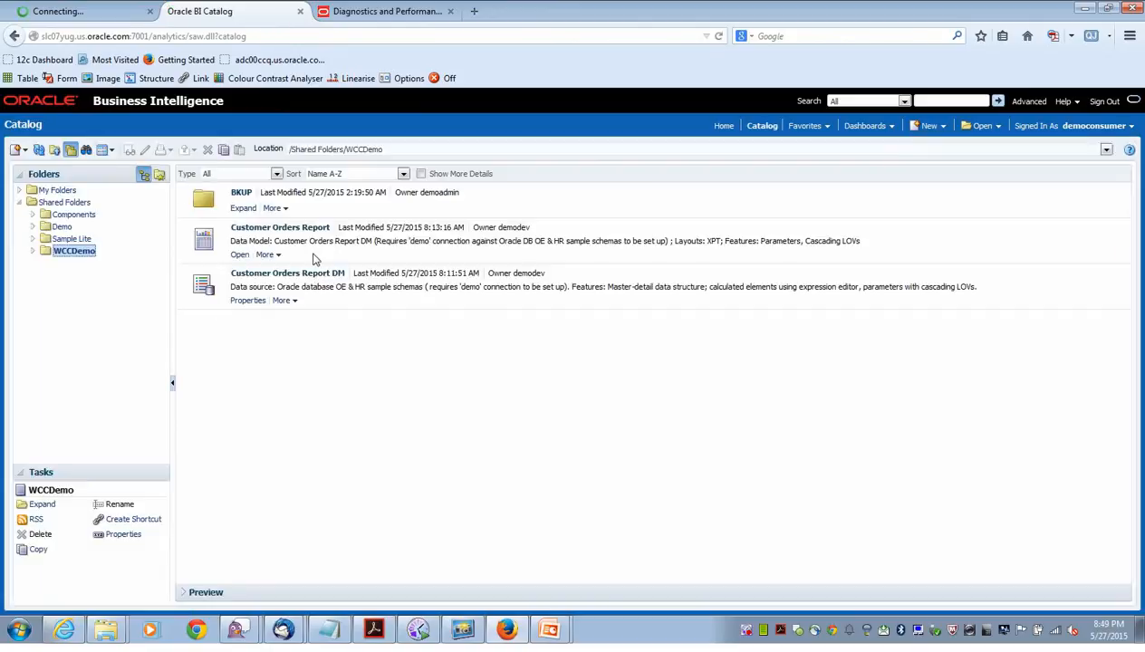
Open Customer Orders Report history, view NormalScheduledJob, and expand Output1's Content Server delivery details.
click(279, 257)
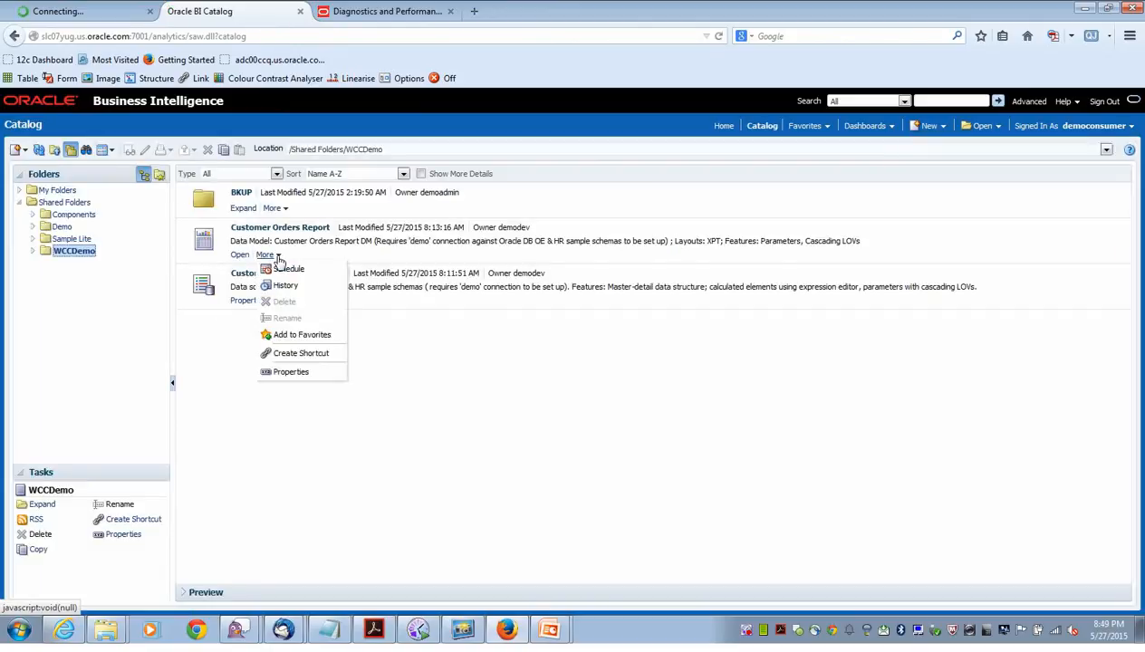
click(281, 286)
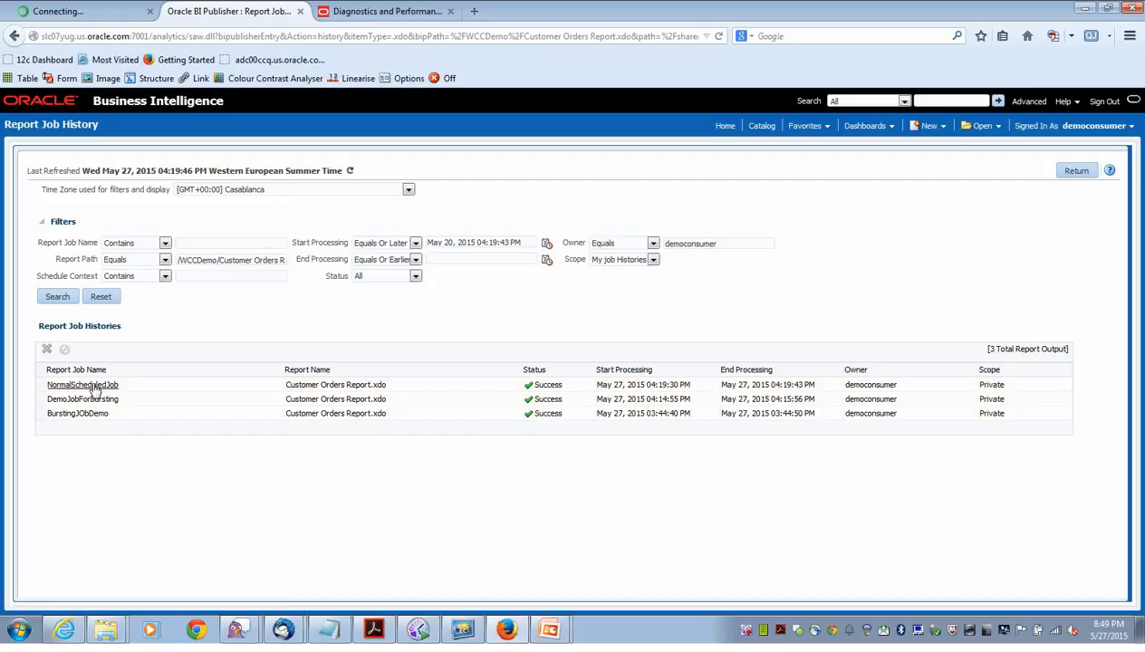
click(94, 386)
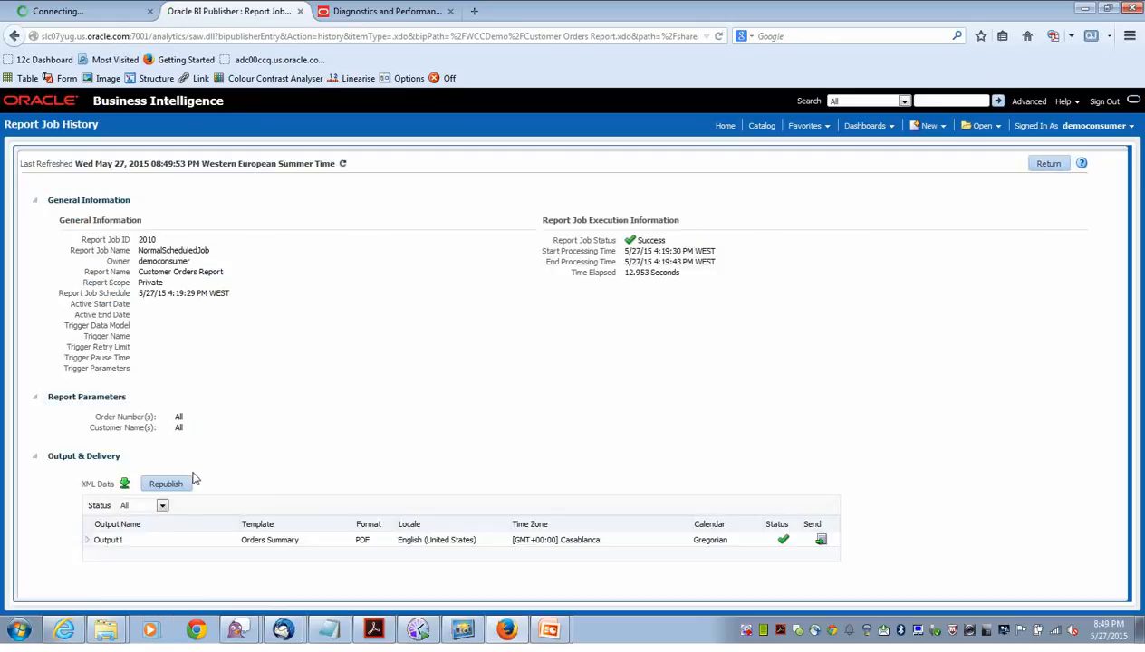
click(87, 540)
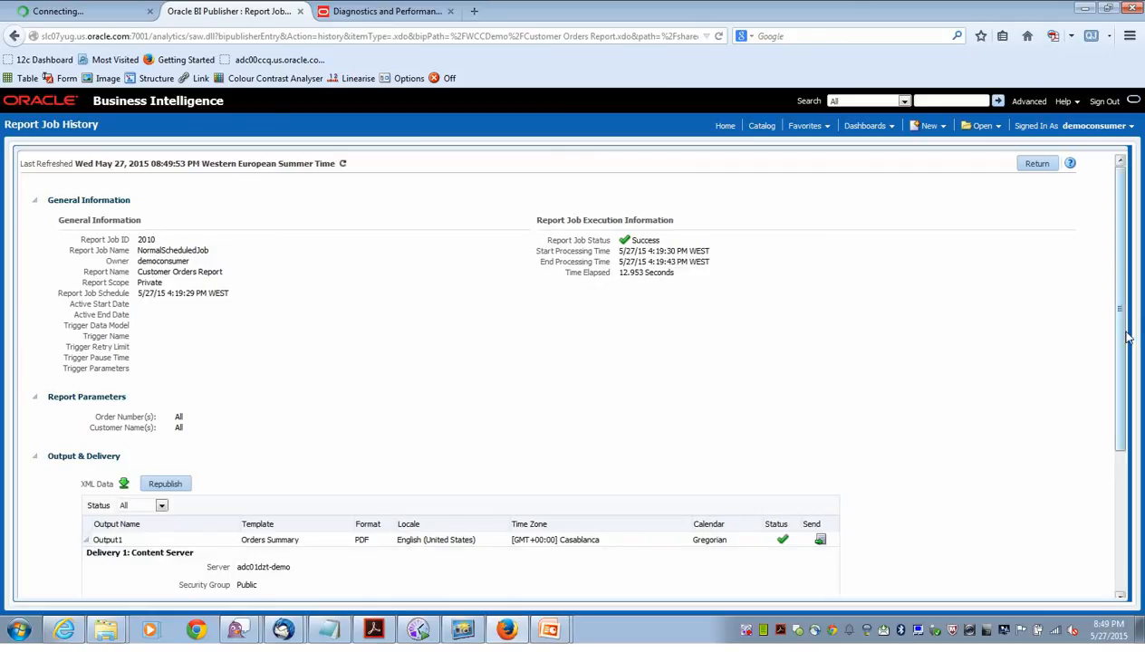
drag(1120, 325, 1119, 481)
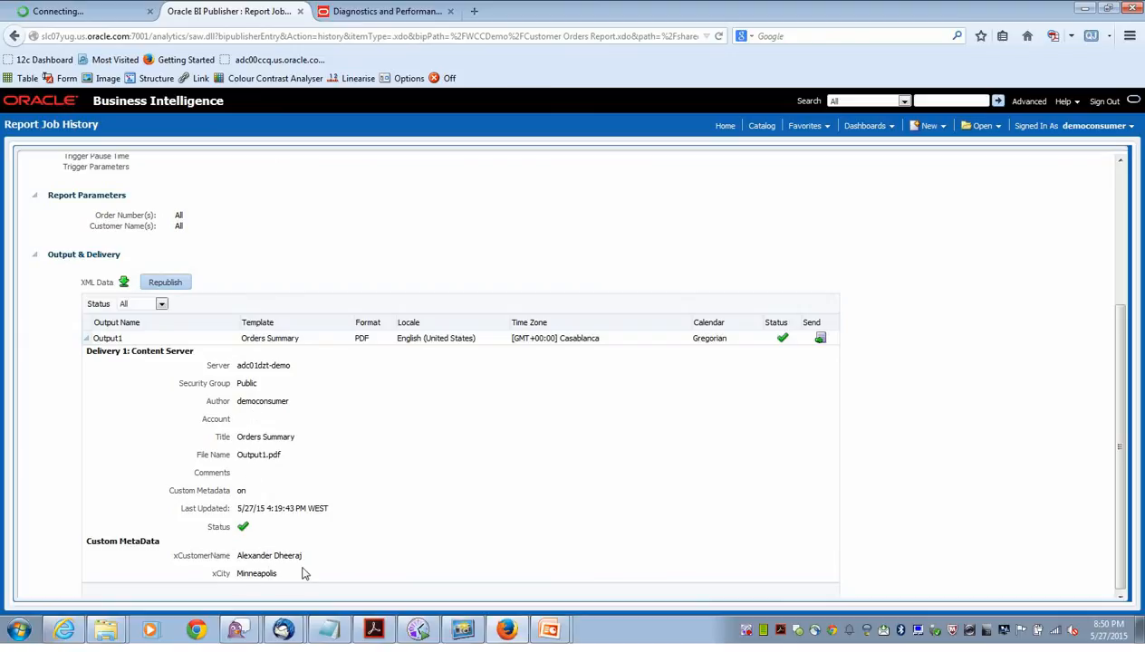
click(114, 338)
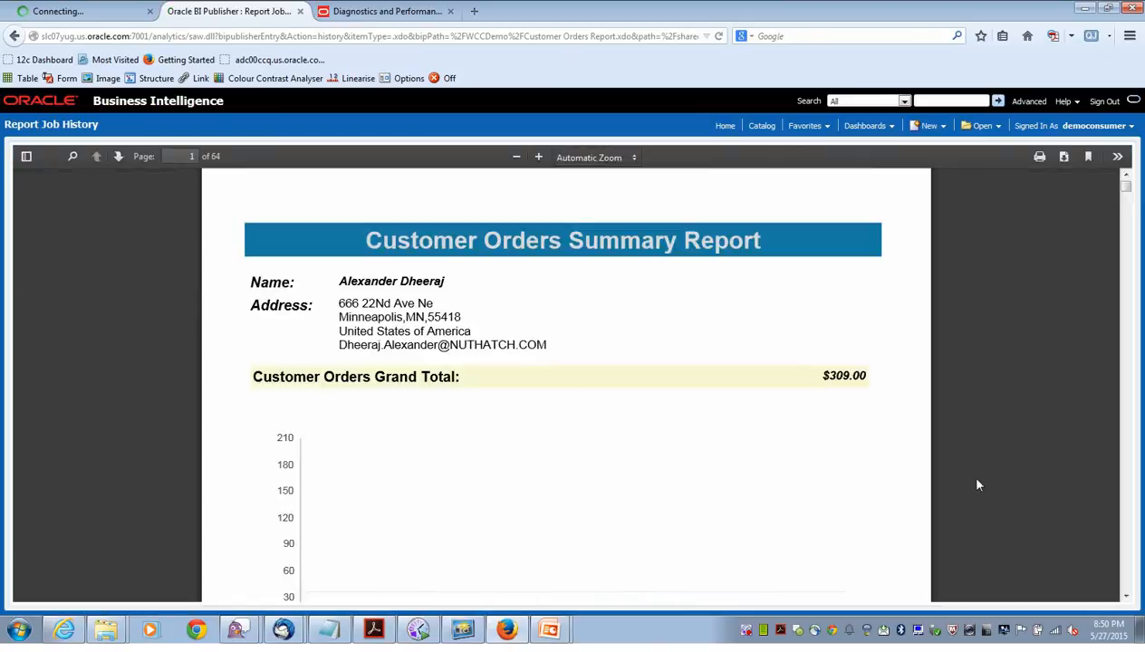
scroll(1132, 507, down, 20)
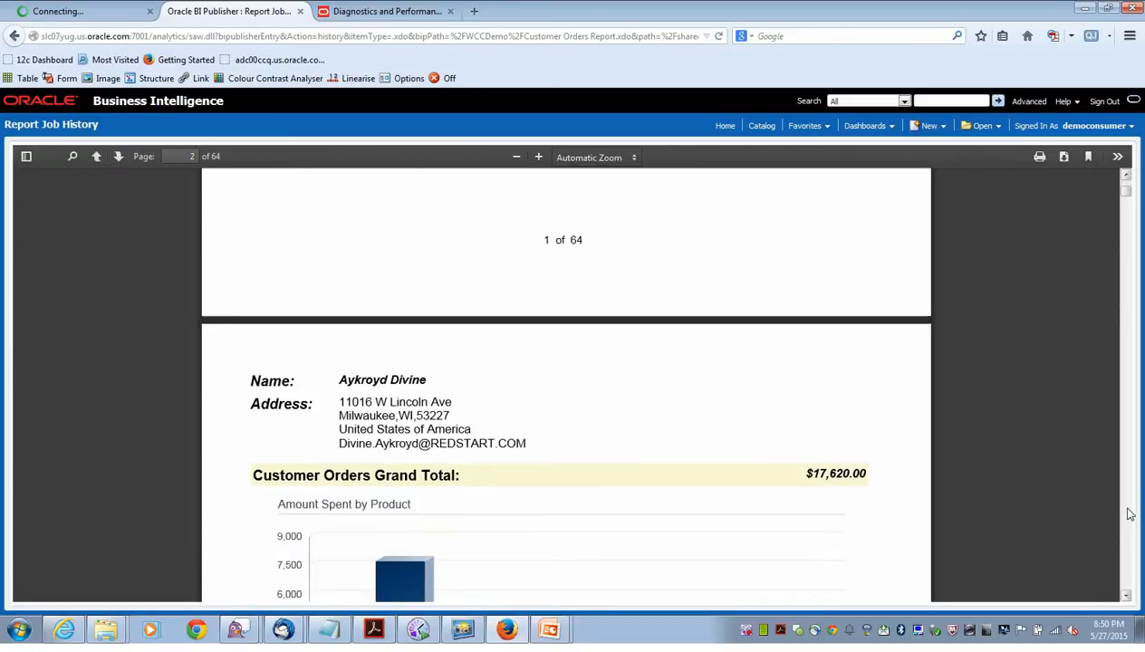
scroll(1130, 514, down, 20)
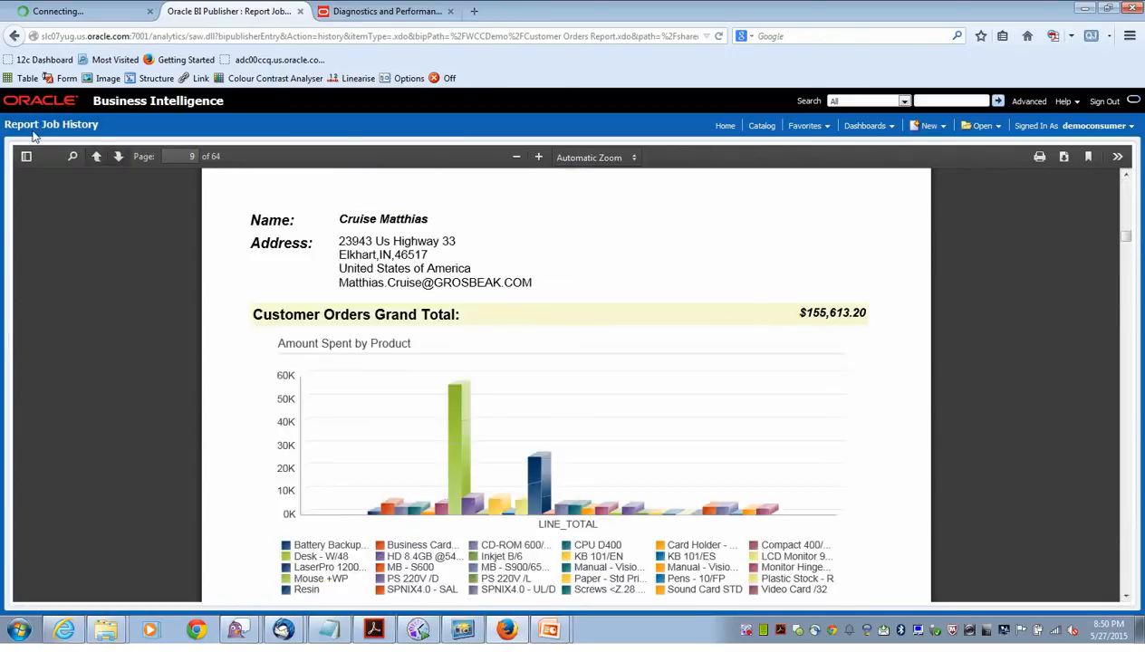
click(14, 36)
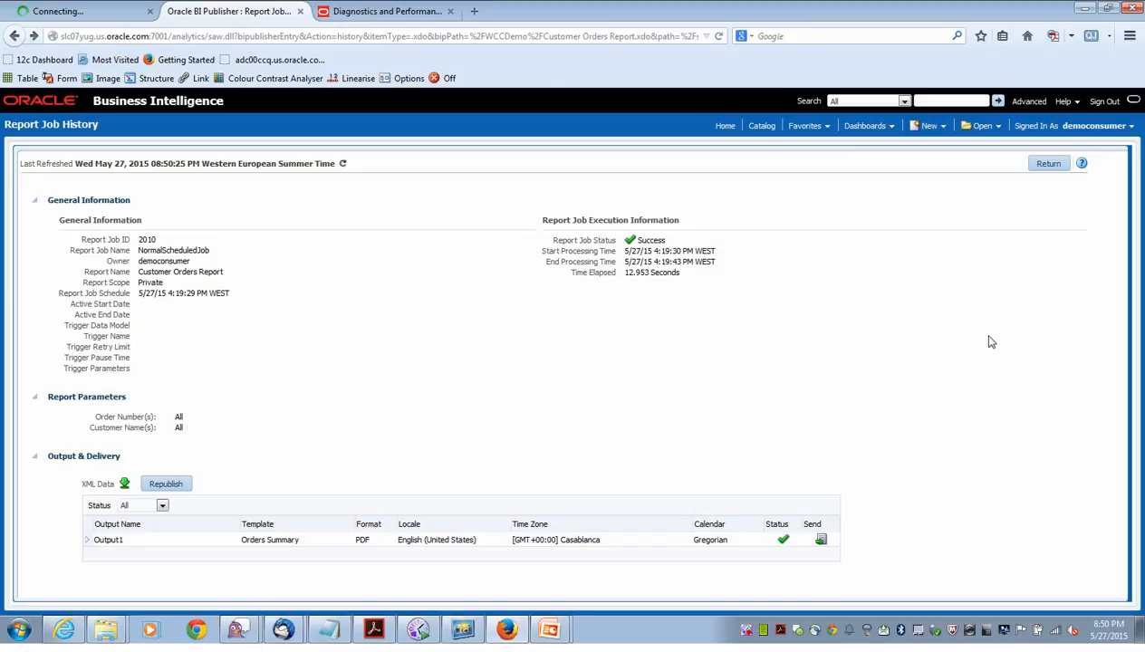
key(alt+Tab)
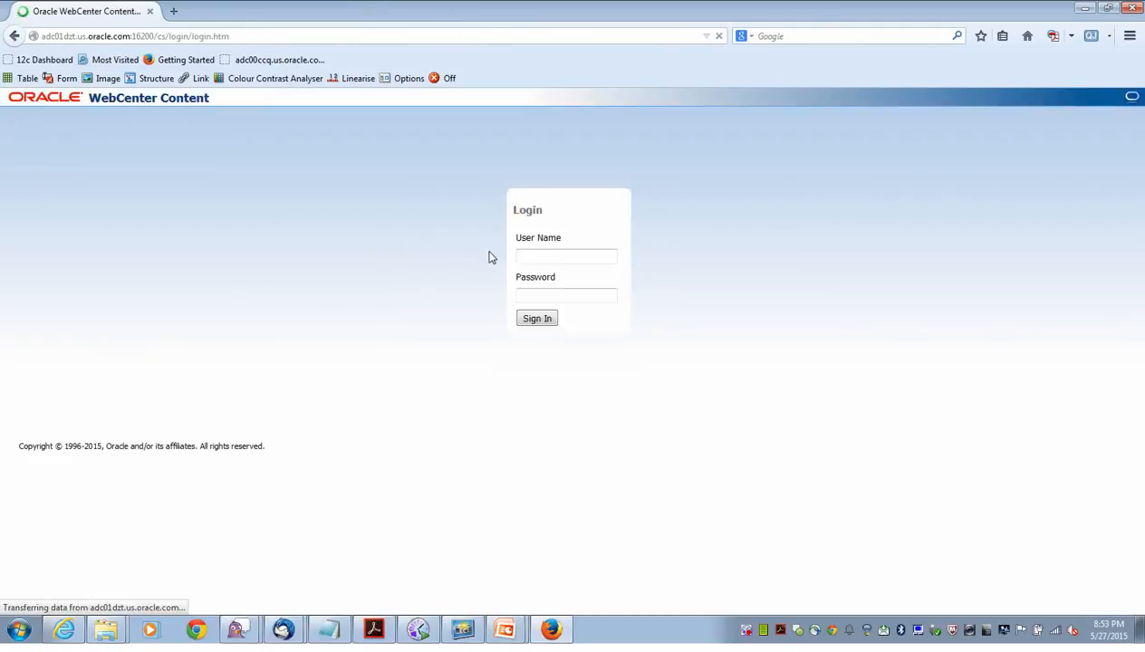
Sign in to WebCenter Content with the user name and account password.
click(536, 257)
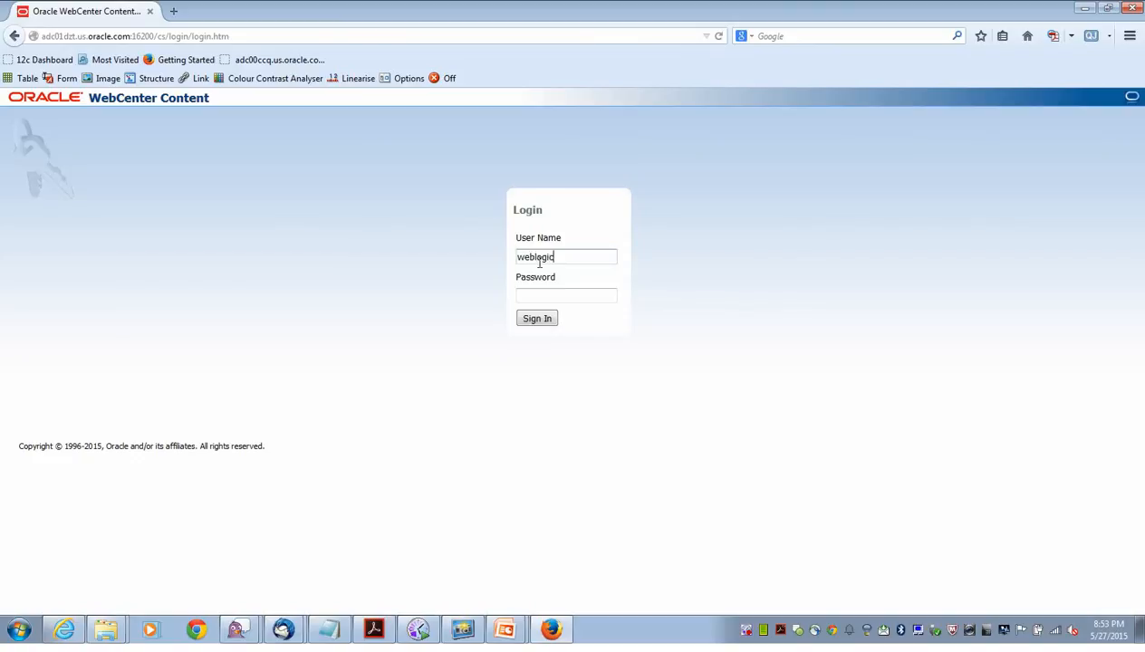
click(548, 298)
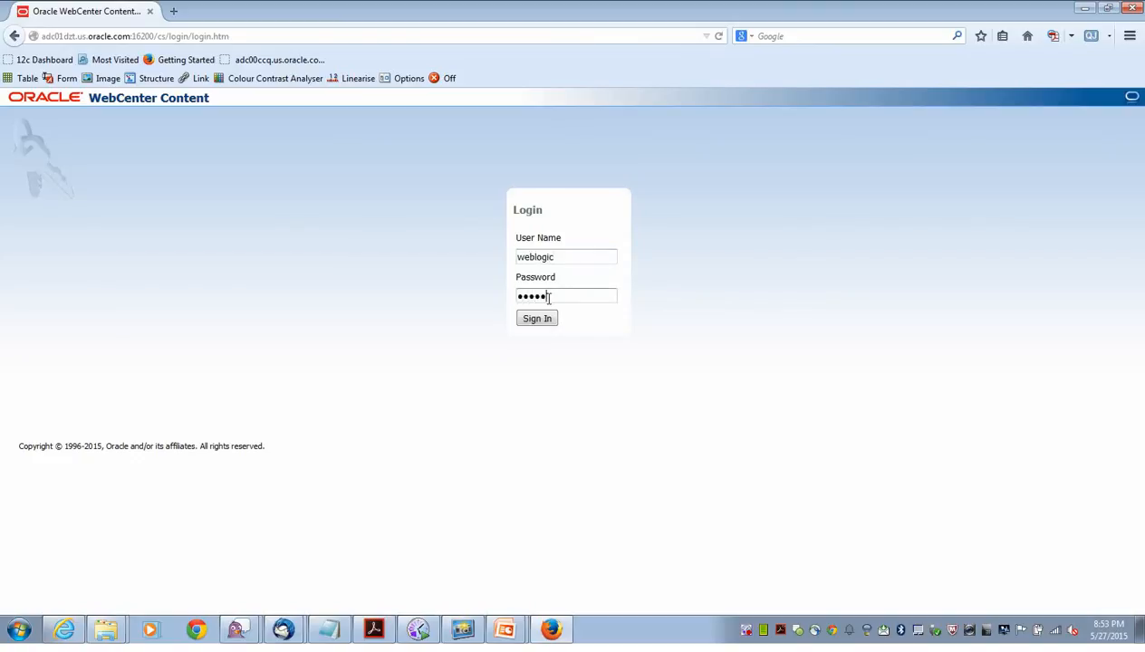
text(welcome1)
click(542, 320)
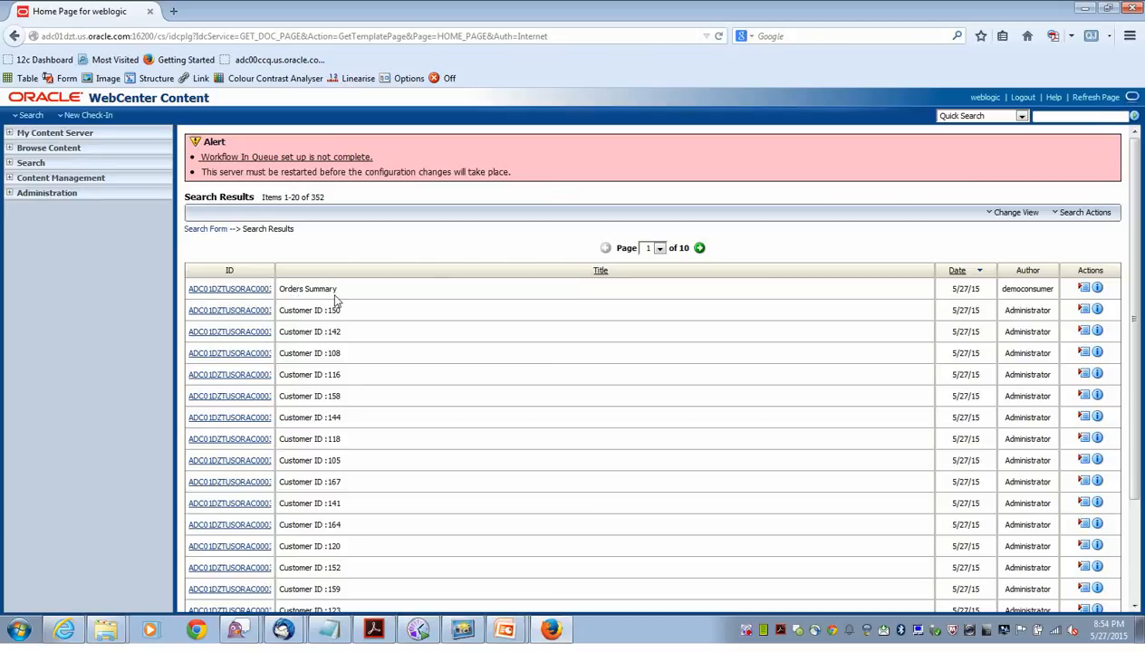
click(1096, 290)
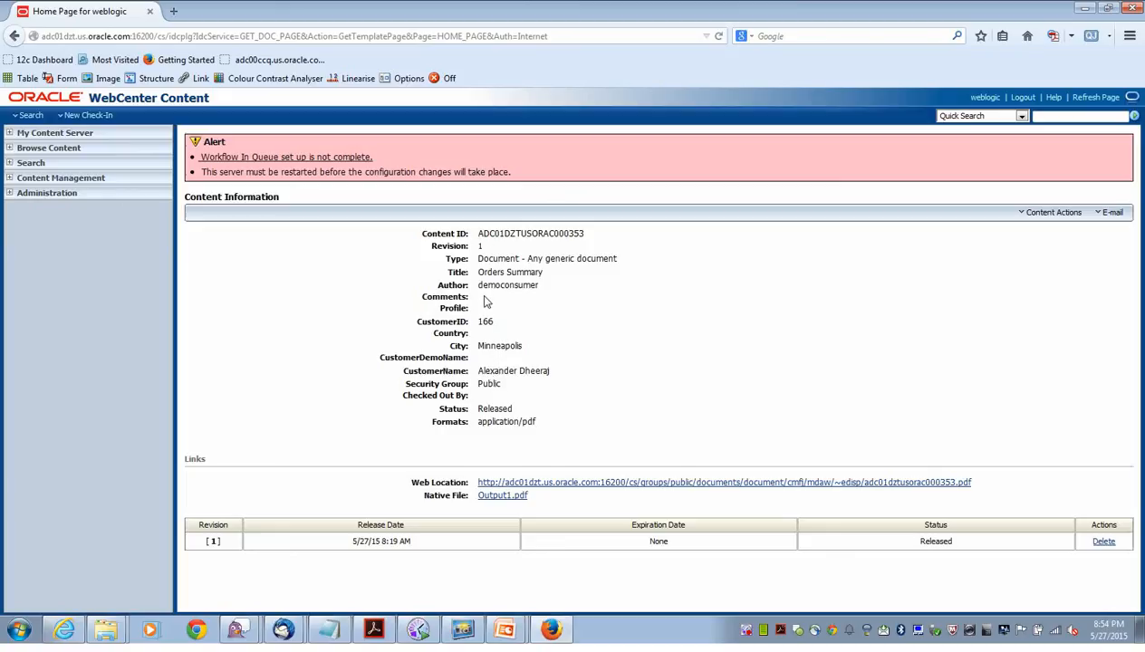
click(14, 37)
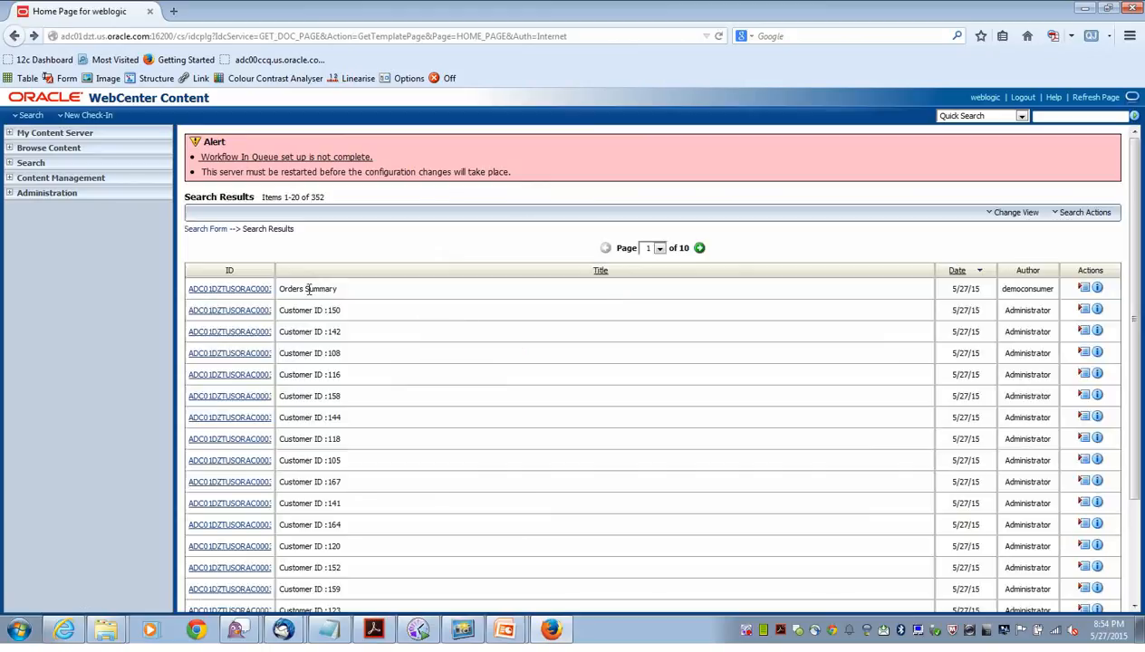
click(243, 289)
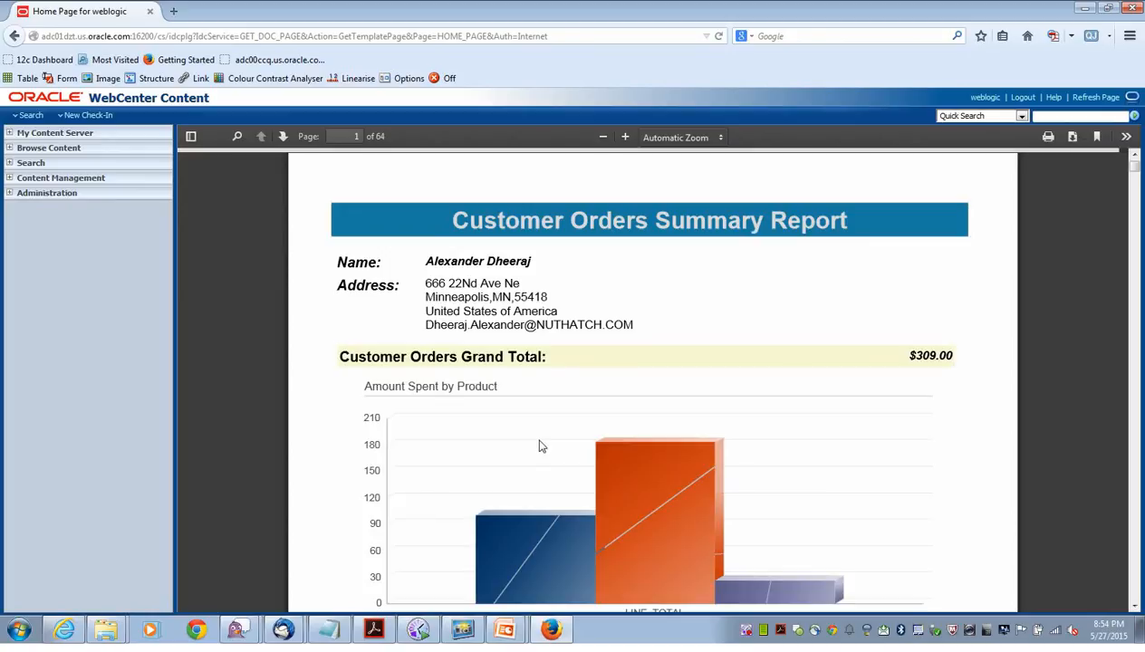
click(1134, 469)
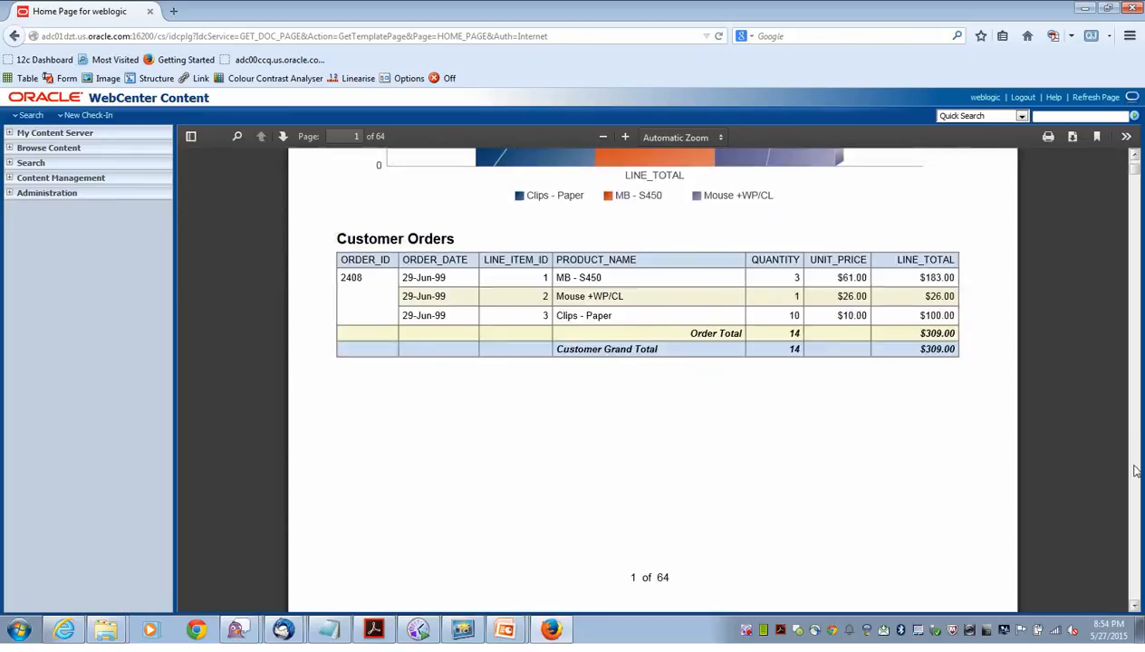
click(1134, 469)
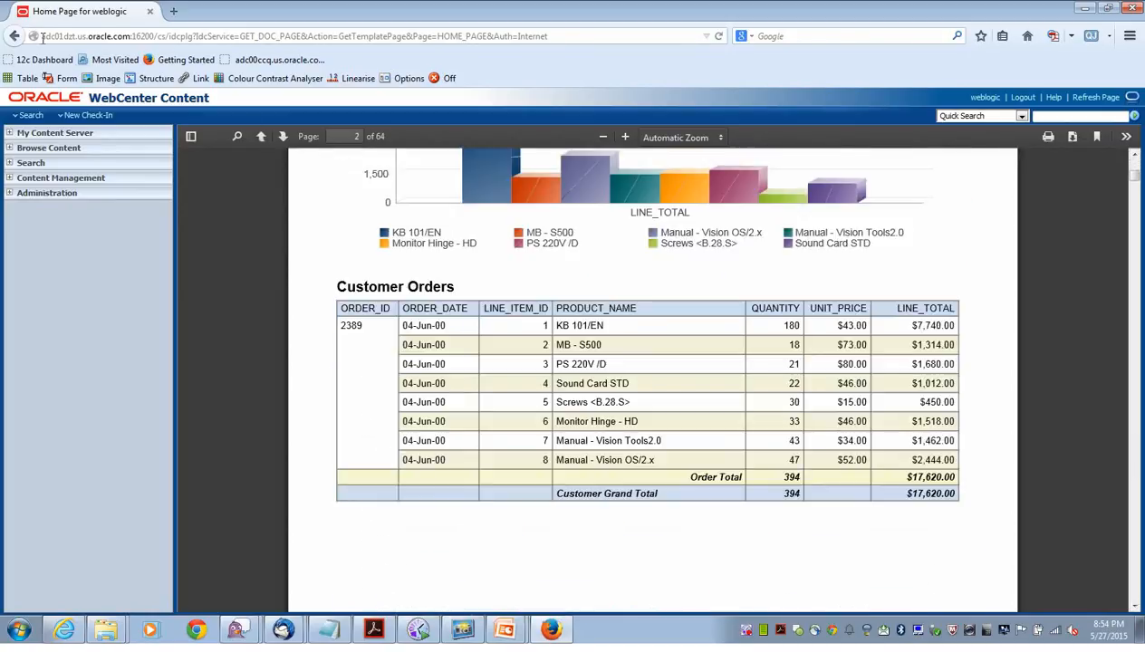
click(14, 36)
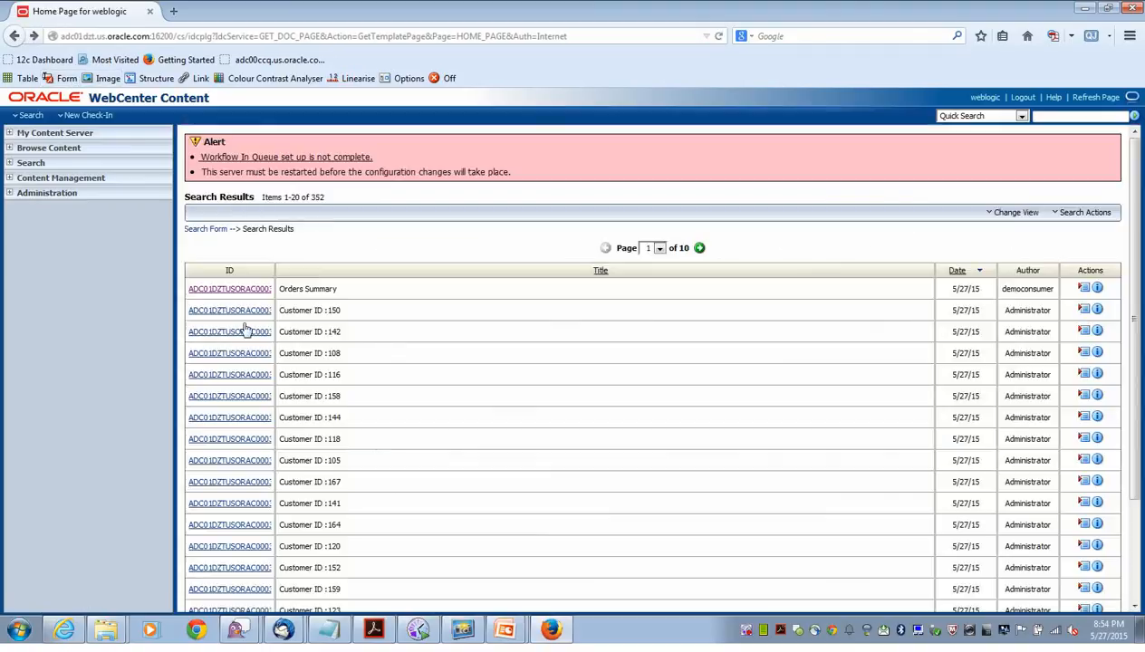
Review the Customer ID :150 metadata (City Milwaukee), then open its one-page PDF.
click(1097, 310)
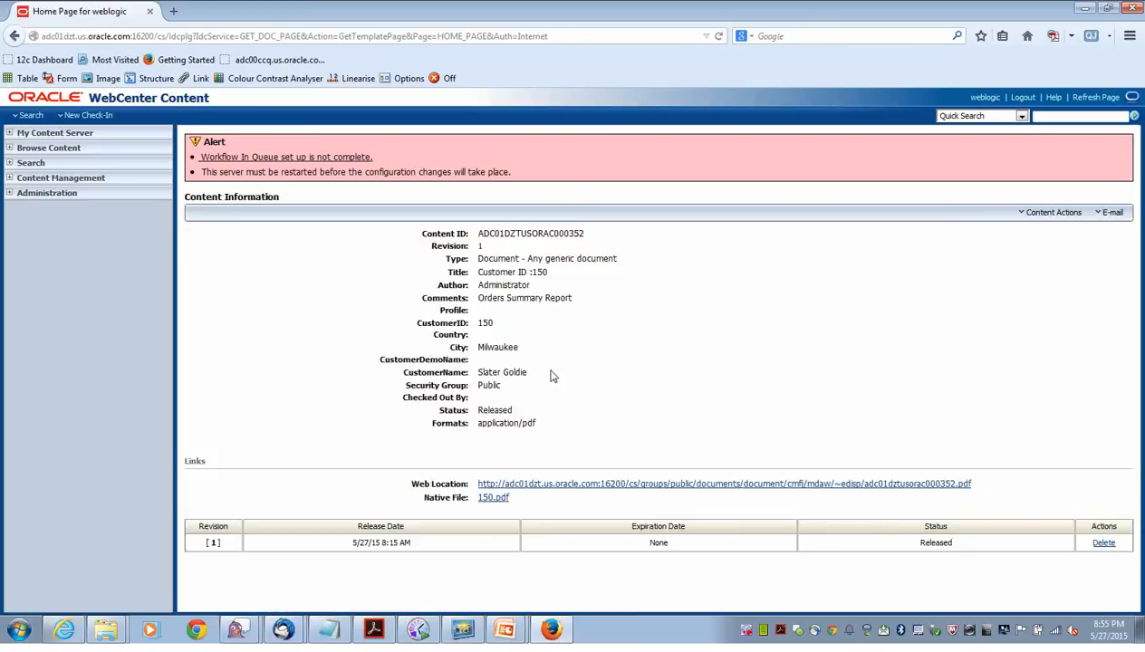
double_click(480, 347)
mouse_move(475, 371)
mouse_down()
mouse_move(565, 377)
mouse_move(484, 386)
mouse_up()
key(alt+Left)
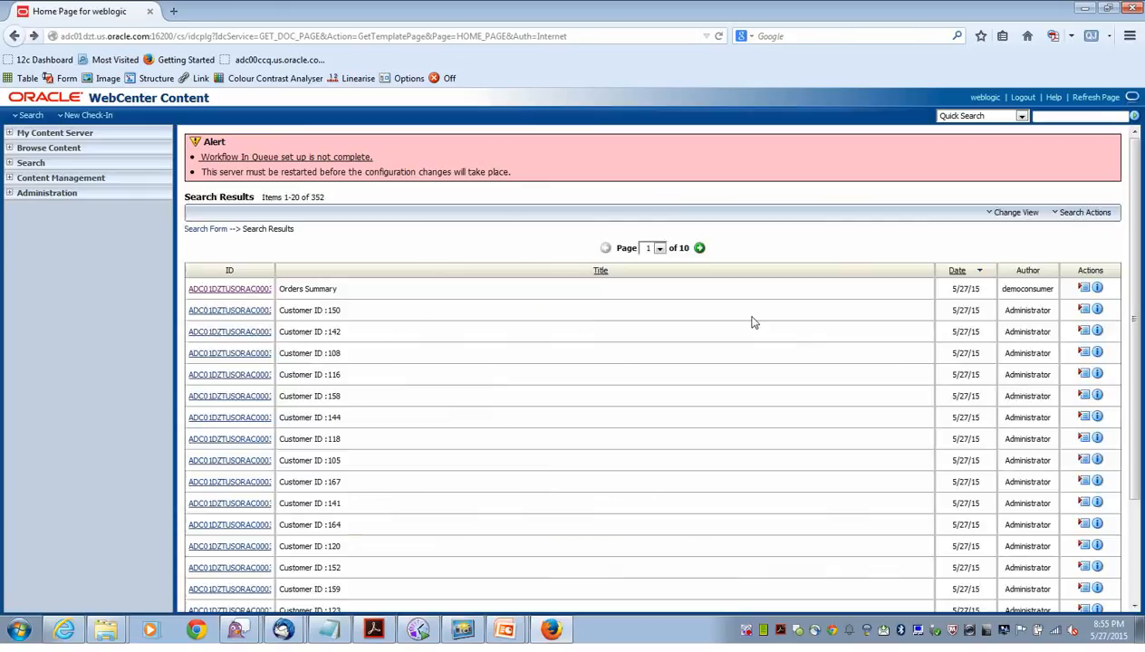
click(242, 313)
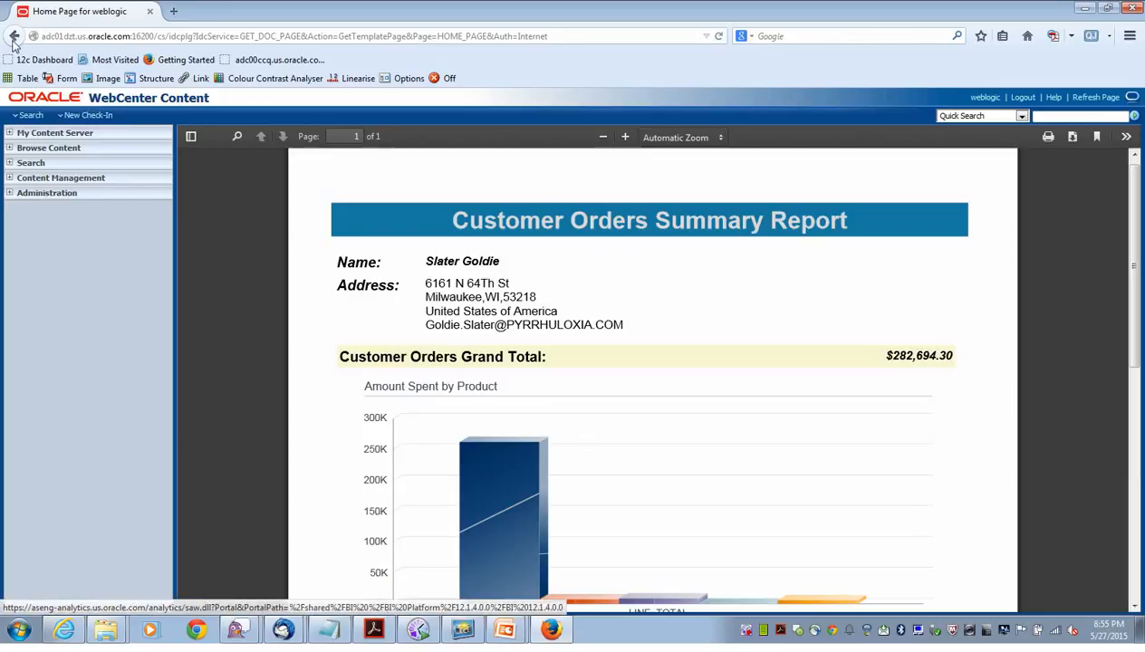
click(30, 114)
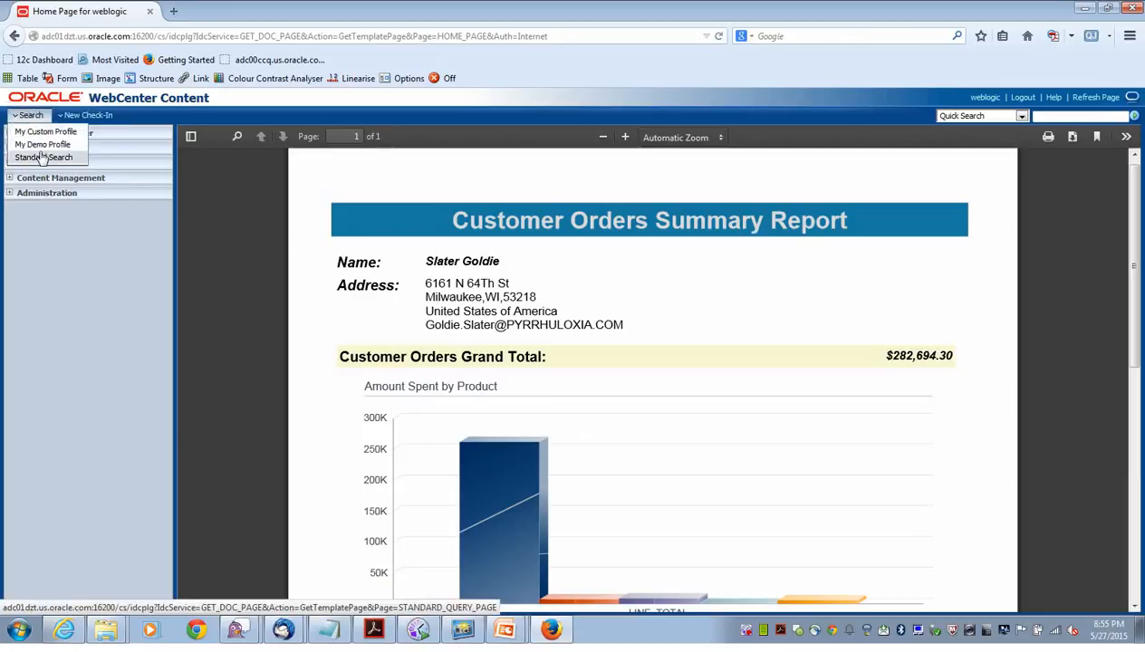
Run a Standard Search for documents with City Milwaukee.
click(42, 159)
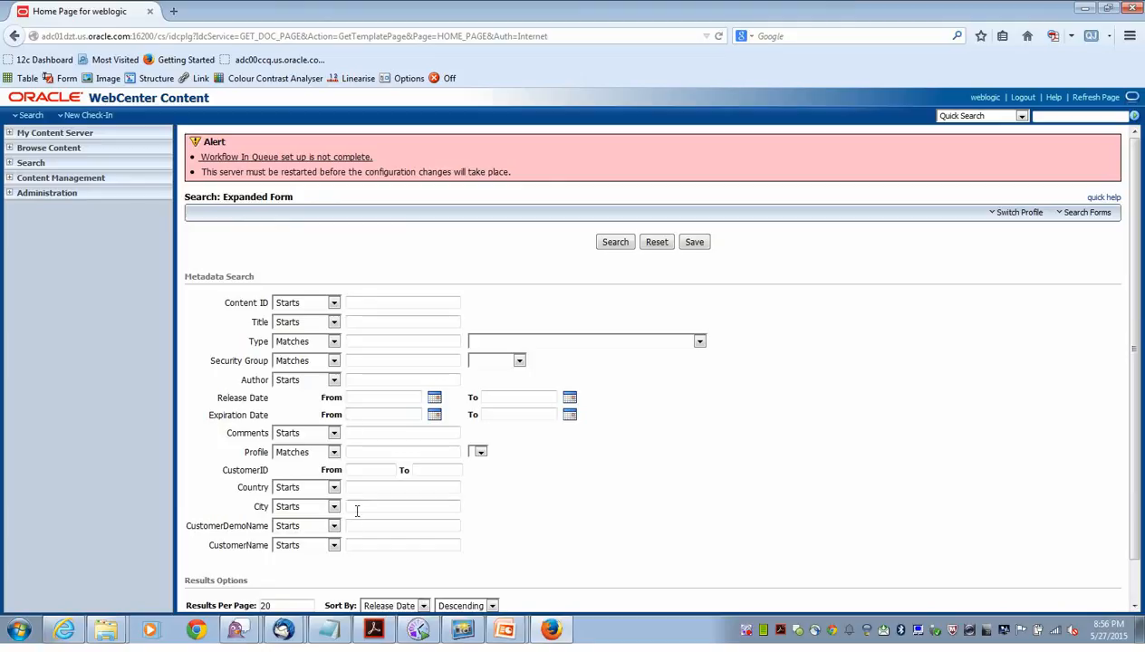
click(358, 508)
text(Milwaukee)
click(613, 243)
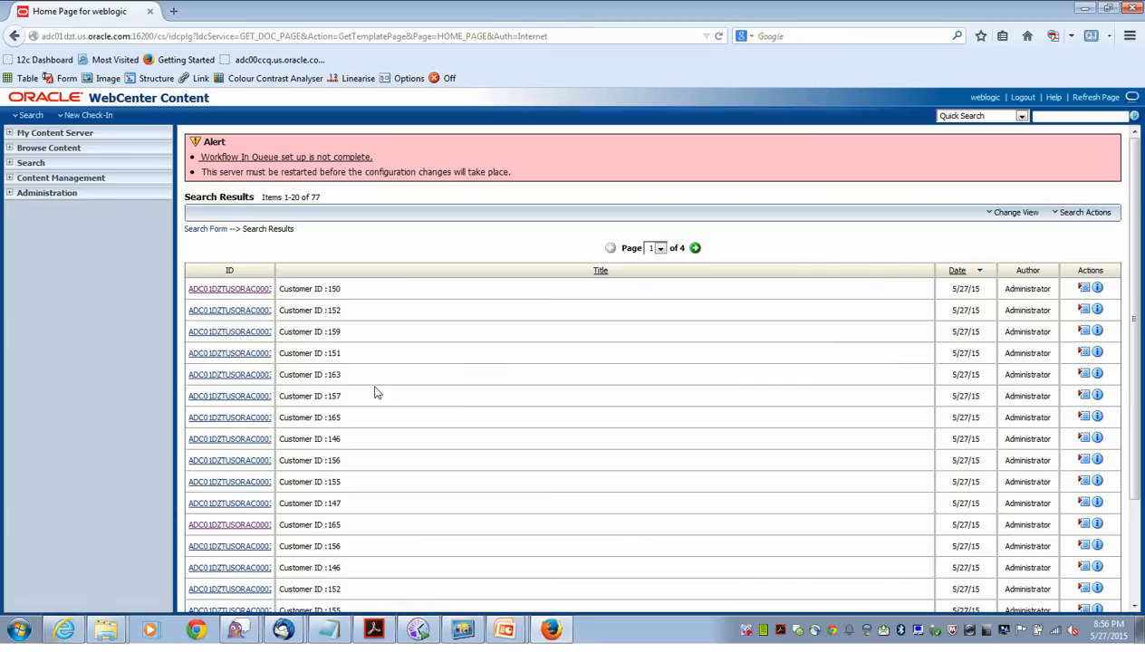
scroll(1123, 330, down, 3)
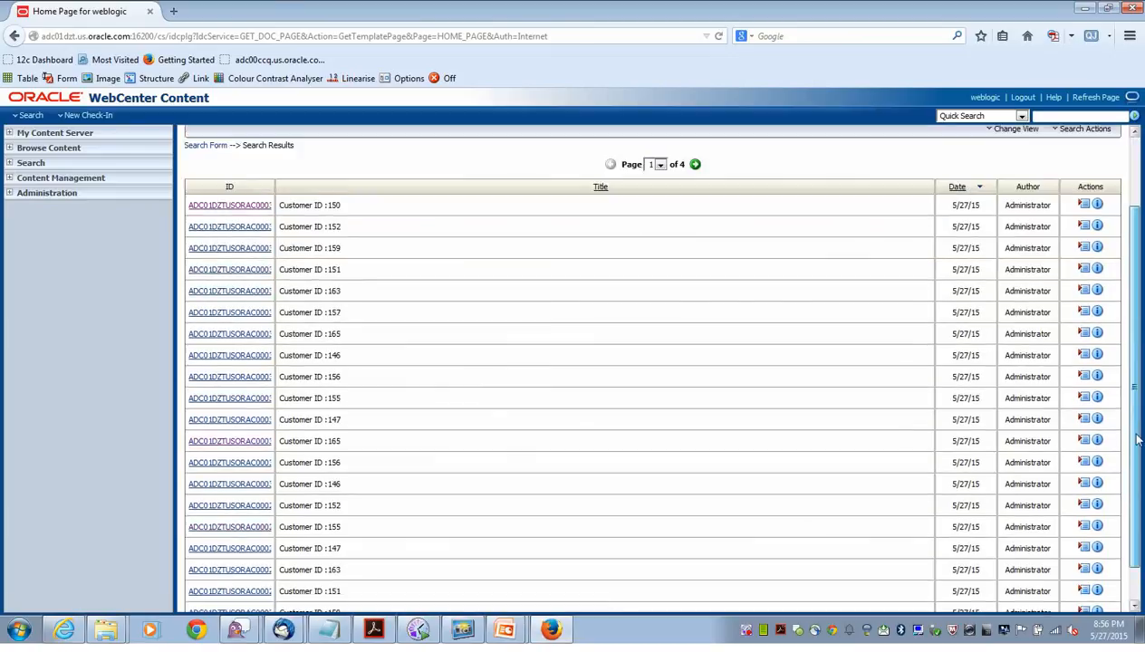
scroll(1114, 335, up, 2)
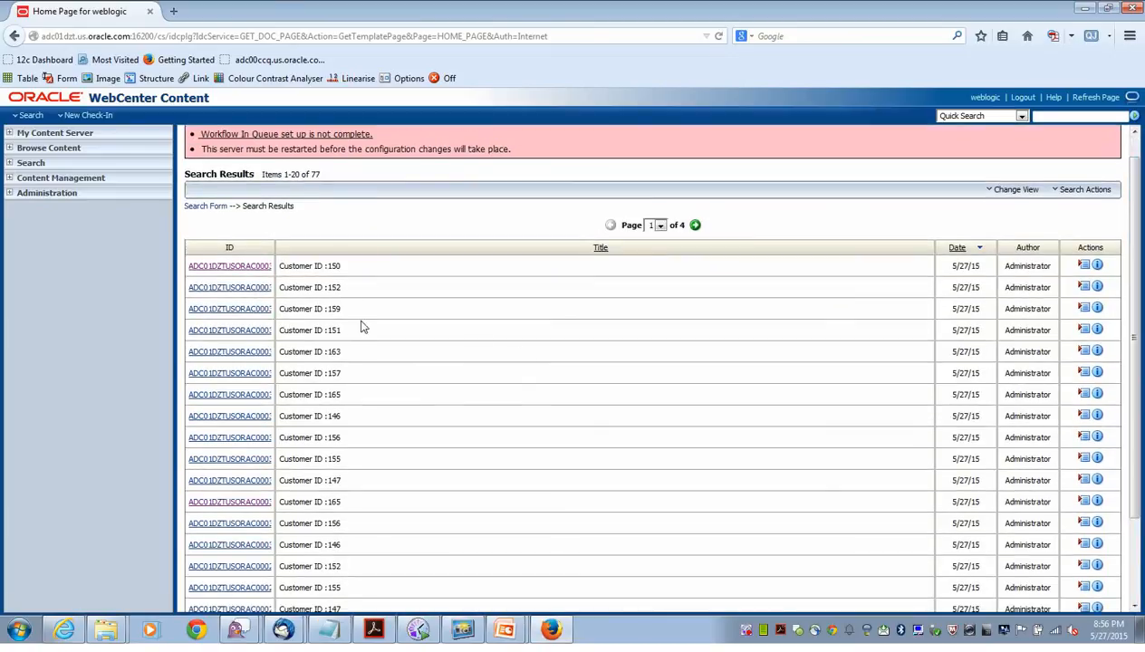
Open the first result's information page and select the customer name value.
click(1085, 266)
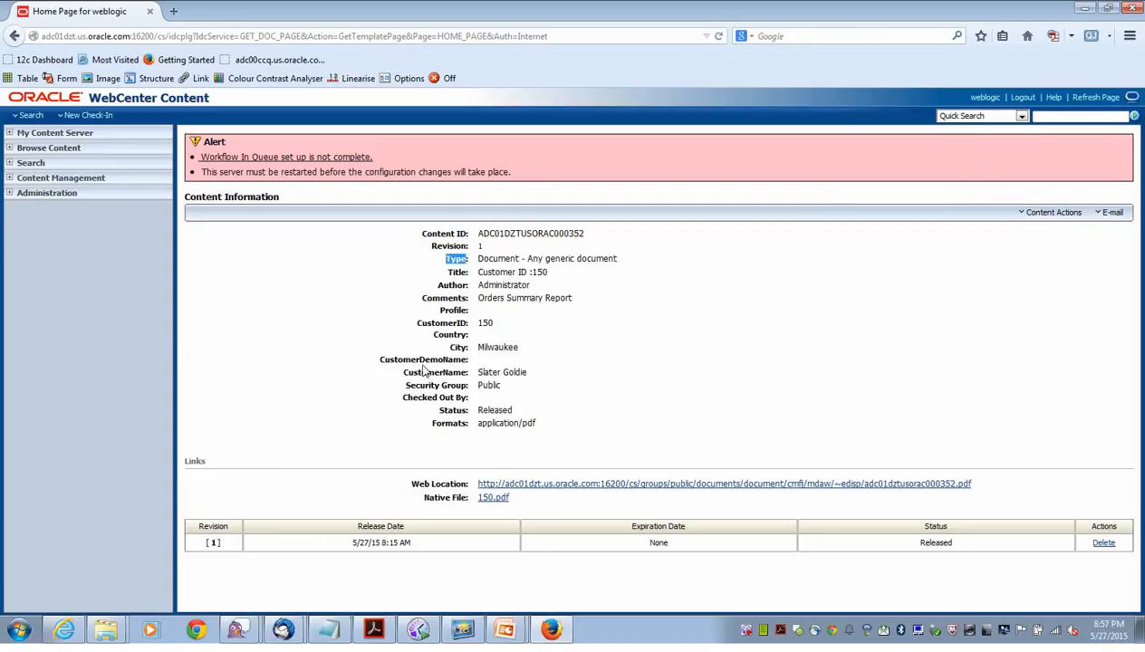
click(486, 362)
mouse_move(479, 372)
mouse_down()
mouse_move(532, 373)
mouse_move(483, 374)
mouse_up()
click(532, 378)
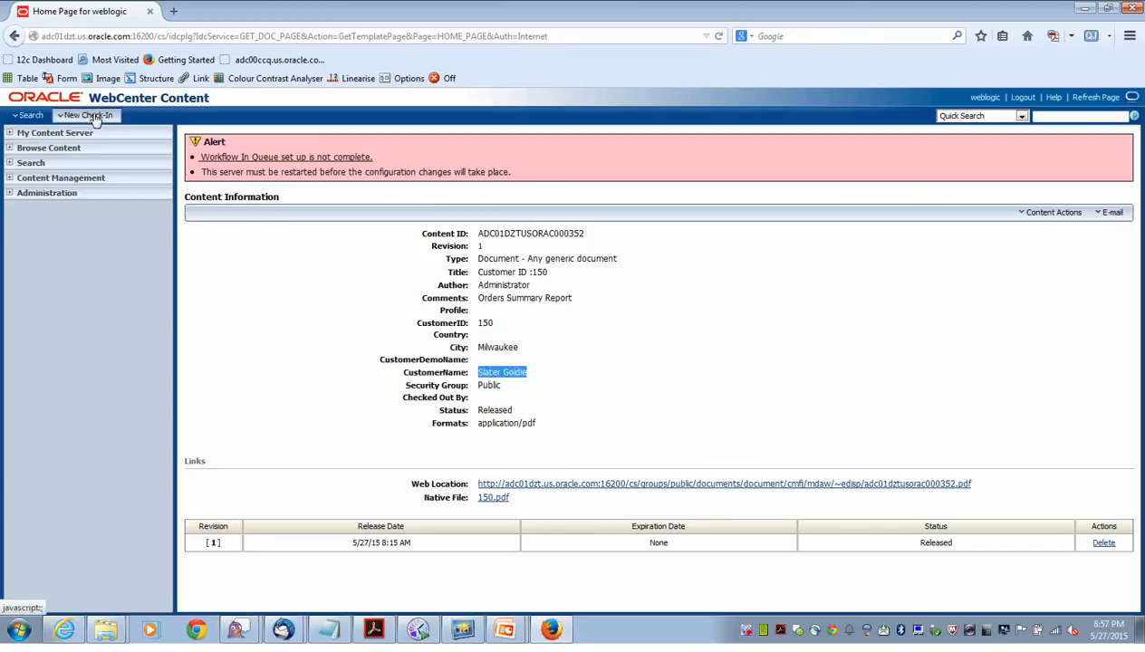
Standard Search by the customer's name and widen the ID column to show both results.
click(13, 36)
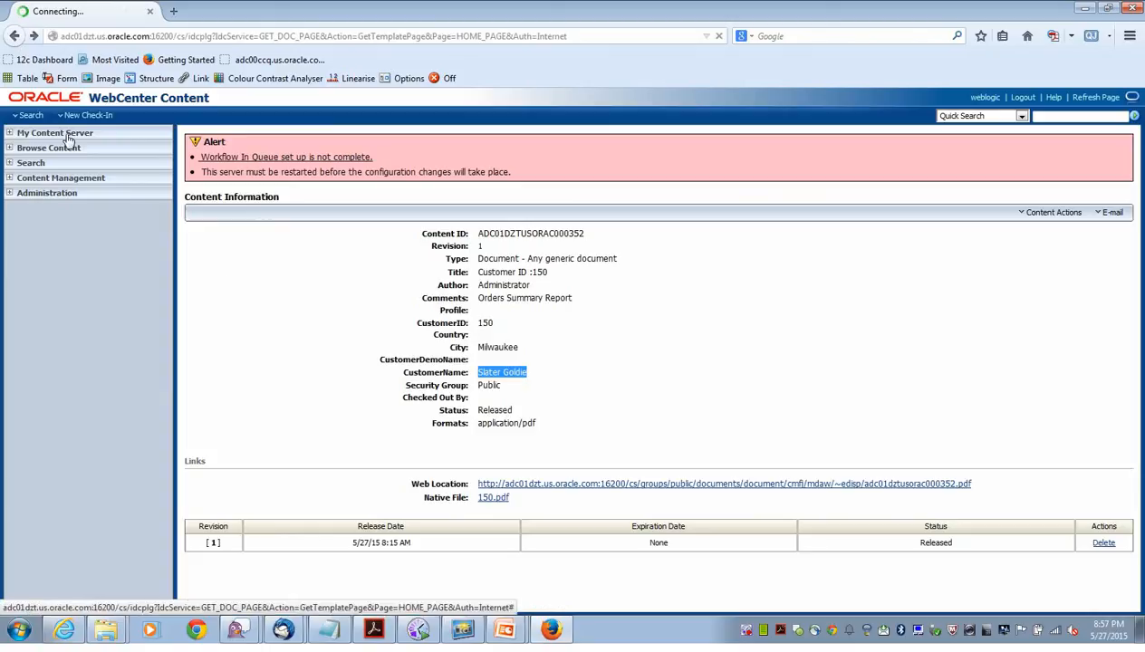
click(30, 115)
click(44, 158)
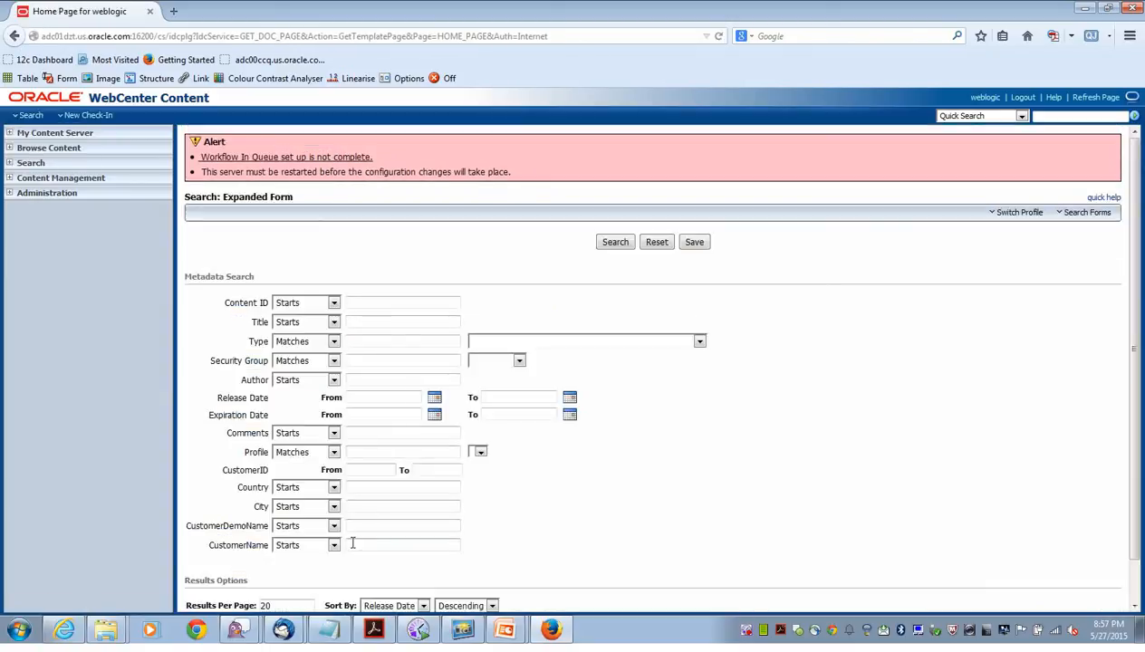
click(616, 243)
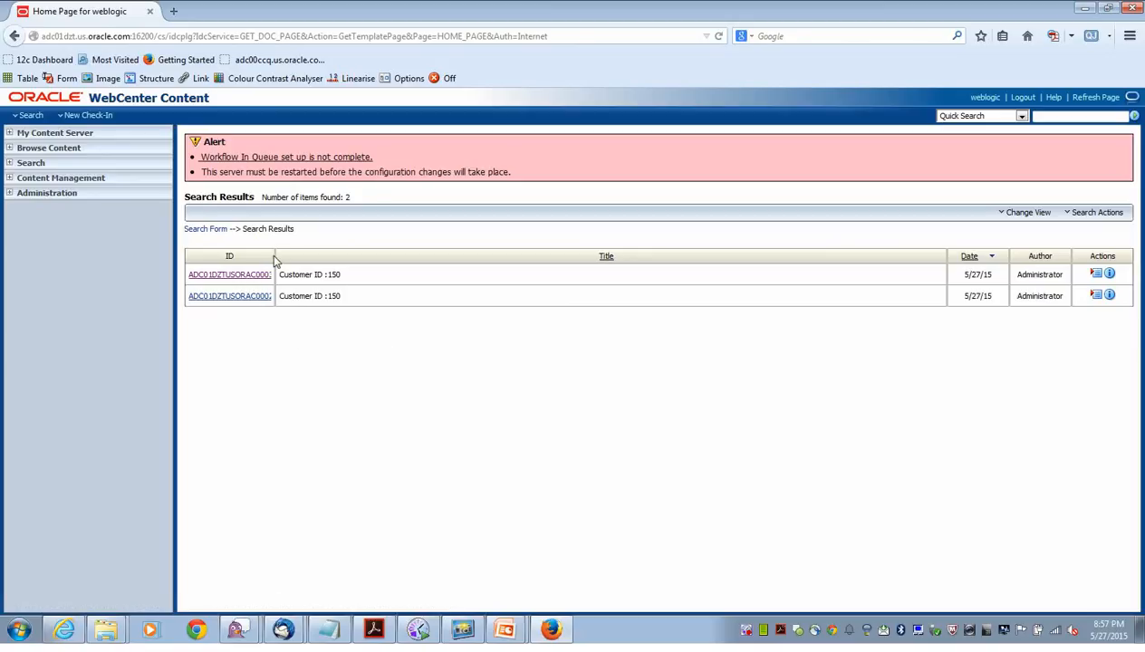
drag(273, 255, 305, 293)
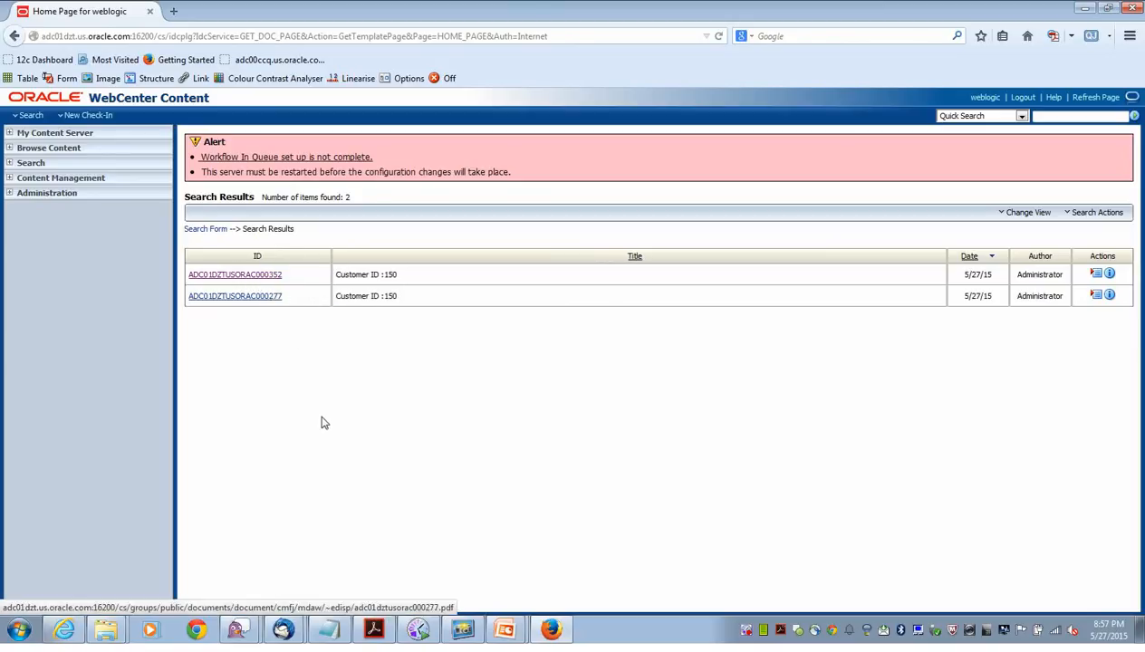